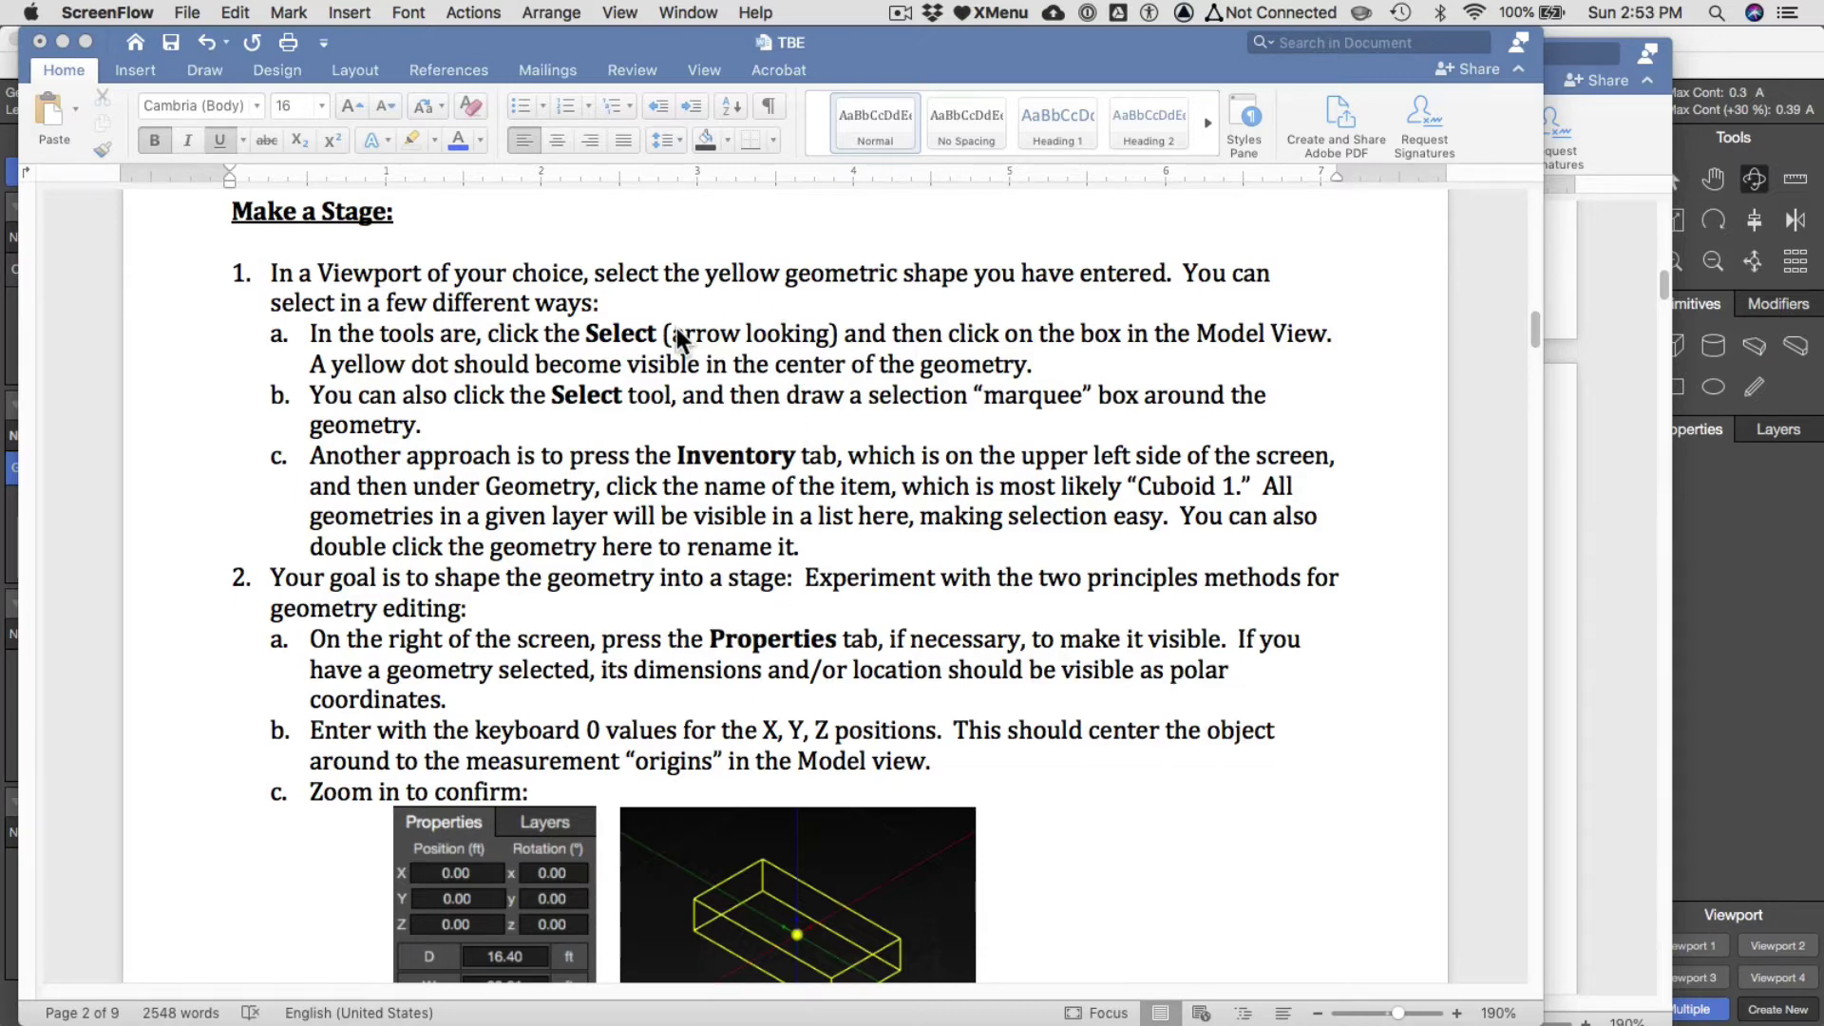
# Review the first Make a Stage instruction in the Word TBE document.
pyautogui.click(1658, 726)
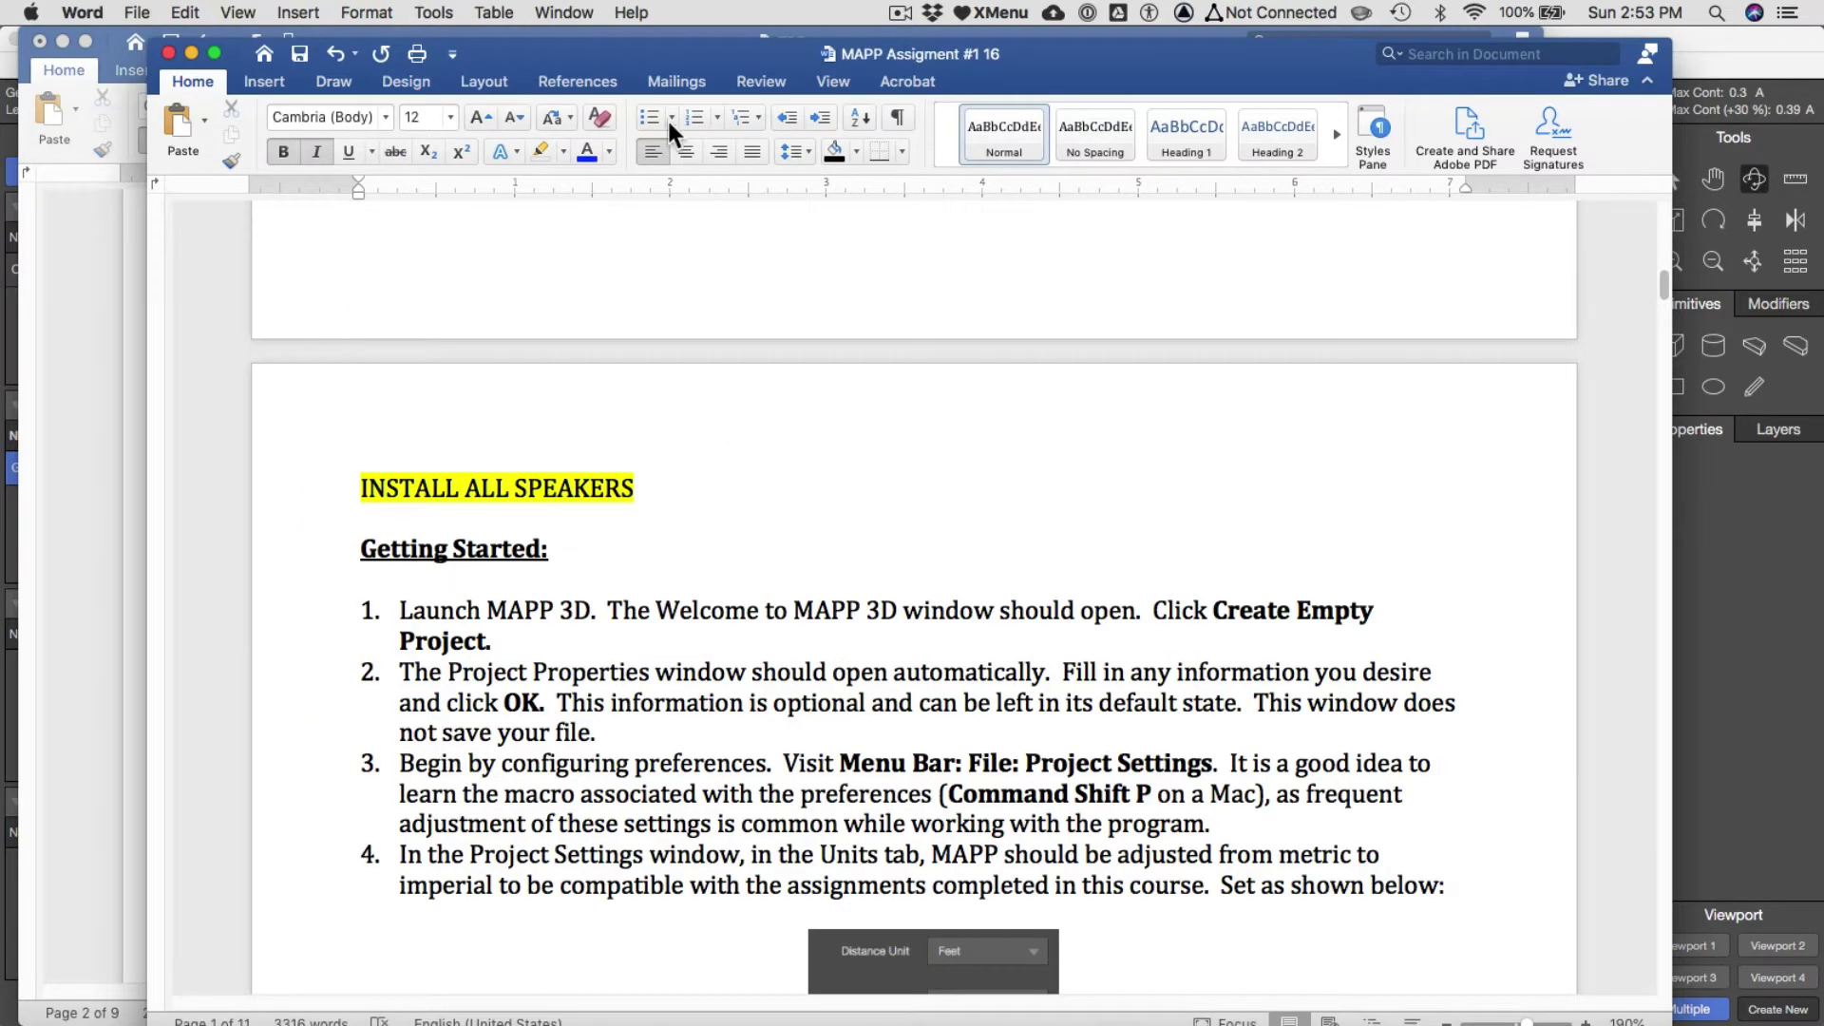
pyautogui.press('super+grave')
pyautogui.click(278, 274)
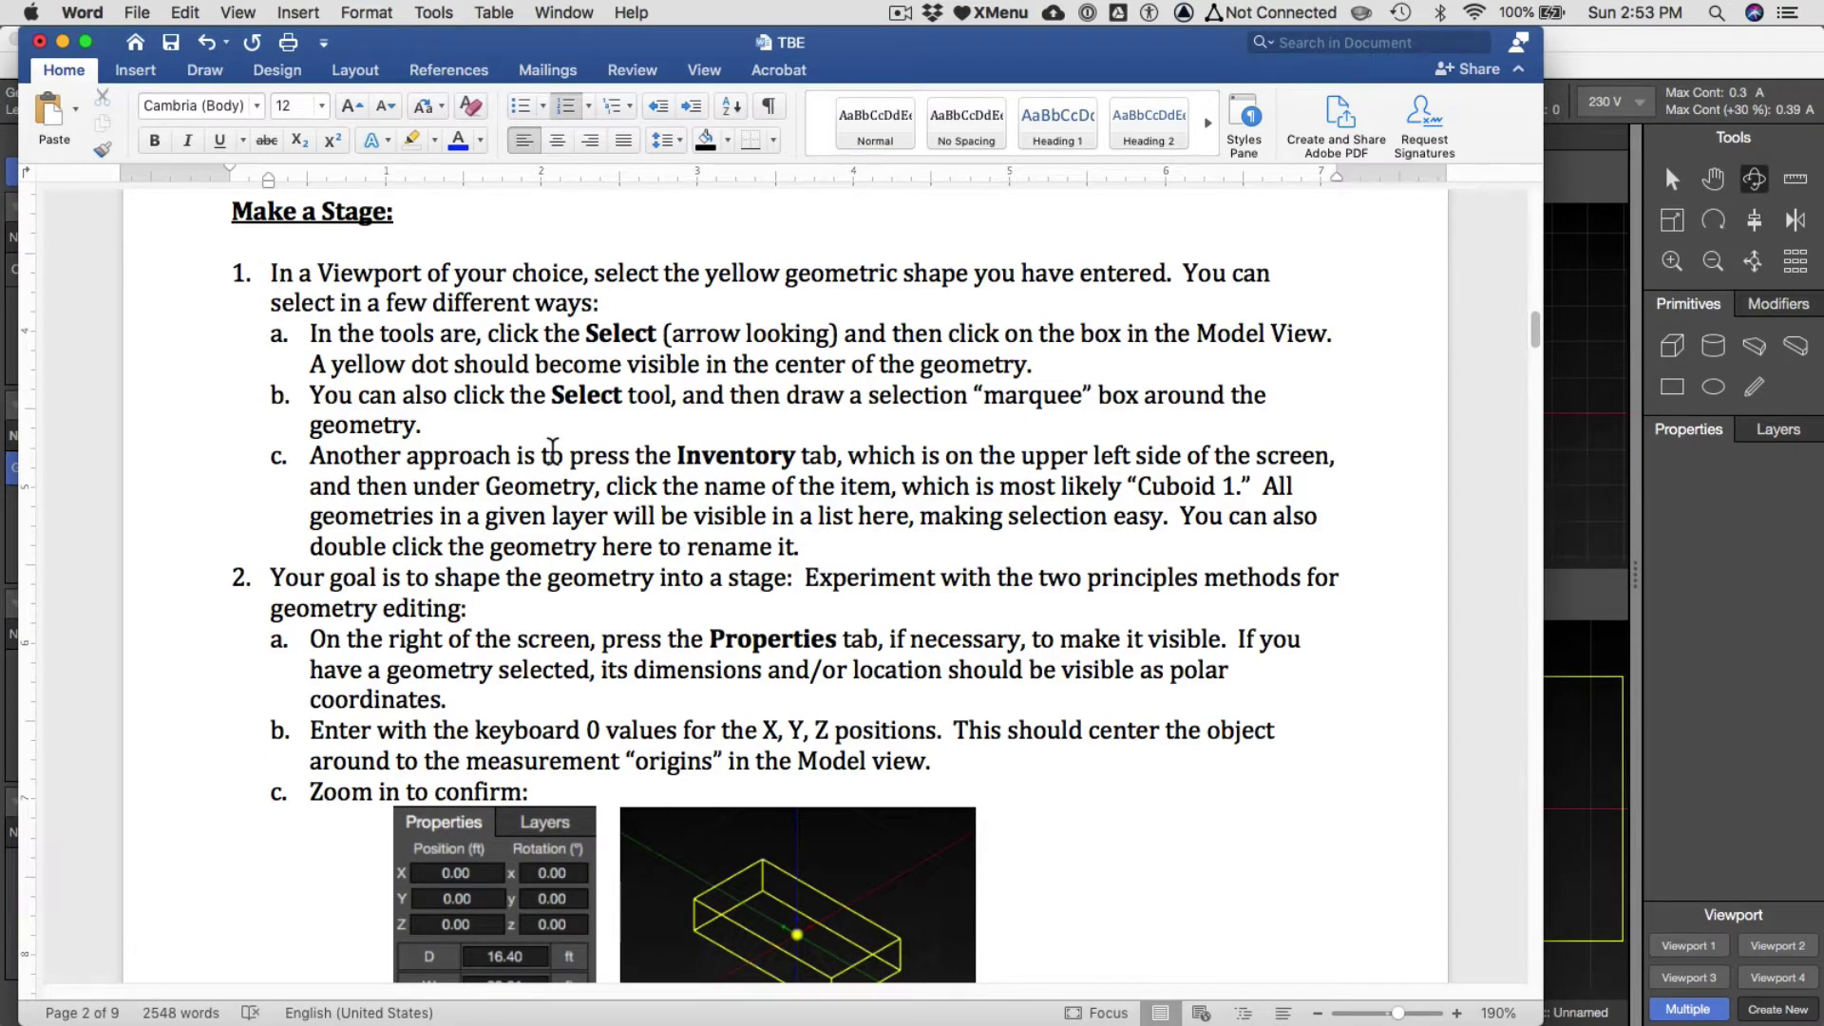
pyautogui.scroll(-1, 556, 448)
pyautogui.scroll(1, 557, 448)
# In MAPP 3D, show a single large viewport with the Select tool active.
pyautogui.click(1580, 510)
pyautogui.click(1687, 946)
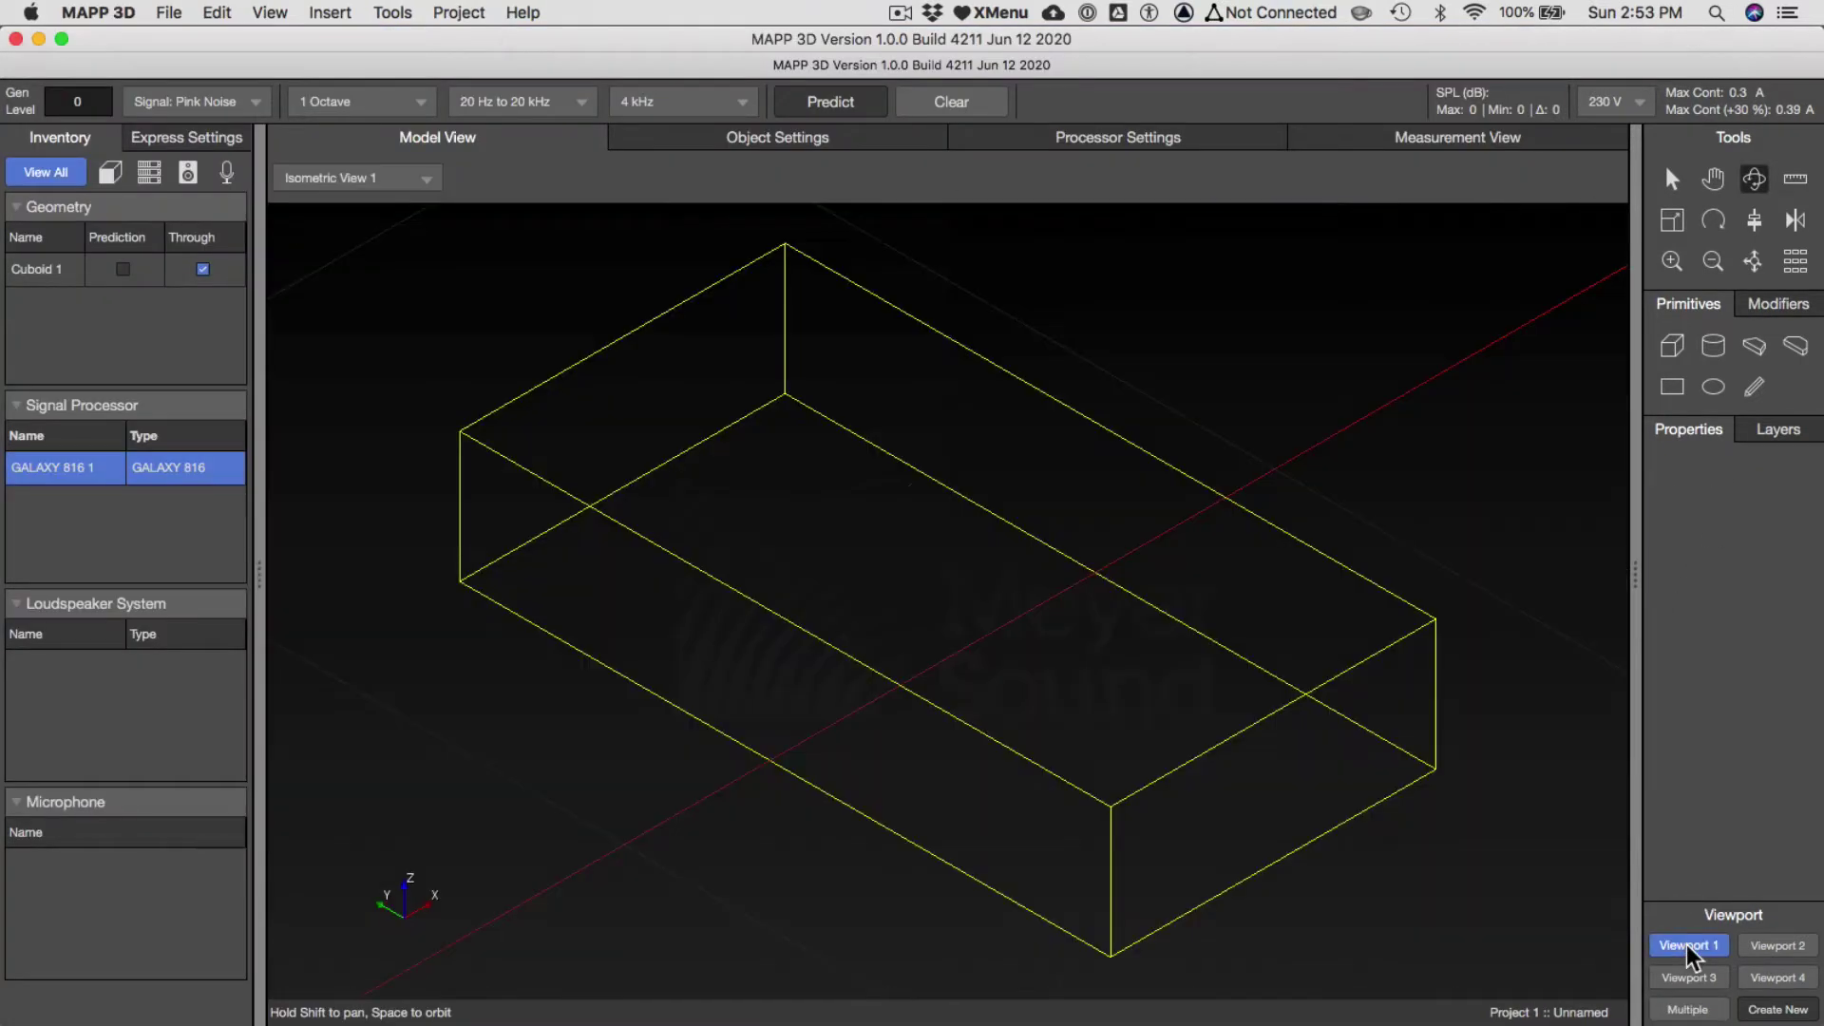
pyautogui.click(1671, 180)
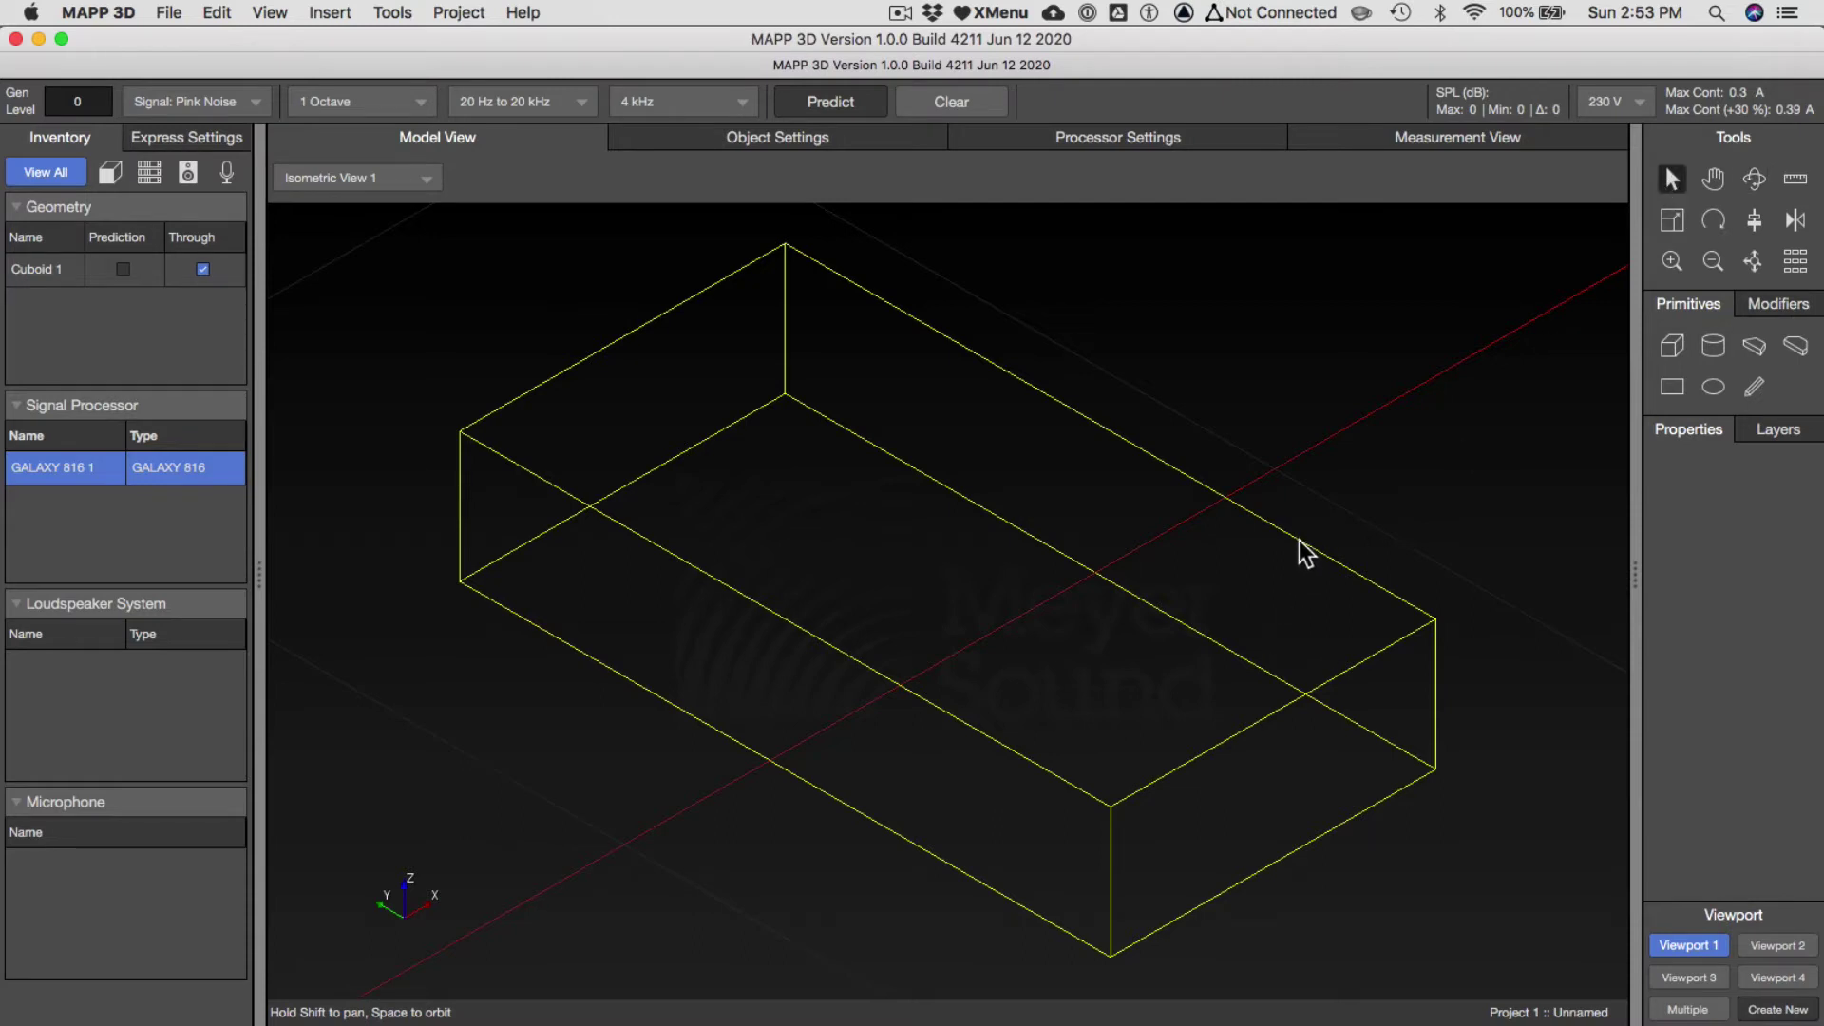
# Try selecting Cuboid 1 by clicking it and by marquee in the model view.
pyautogui.click(1331, 676)
pyautogui.click(1405, 562)
pyautogui.moveTo(1461, 931); pyautogui.dragTo(408, 272)
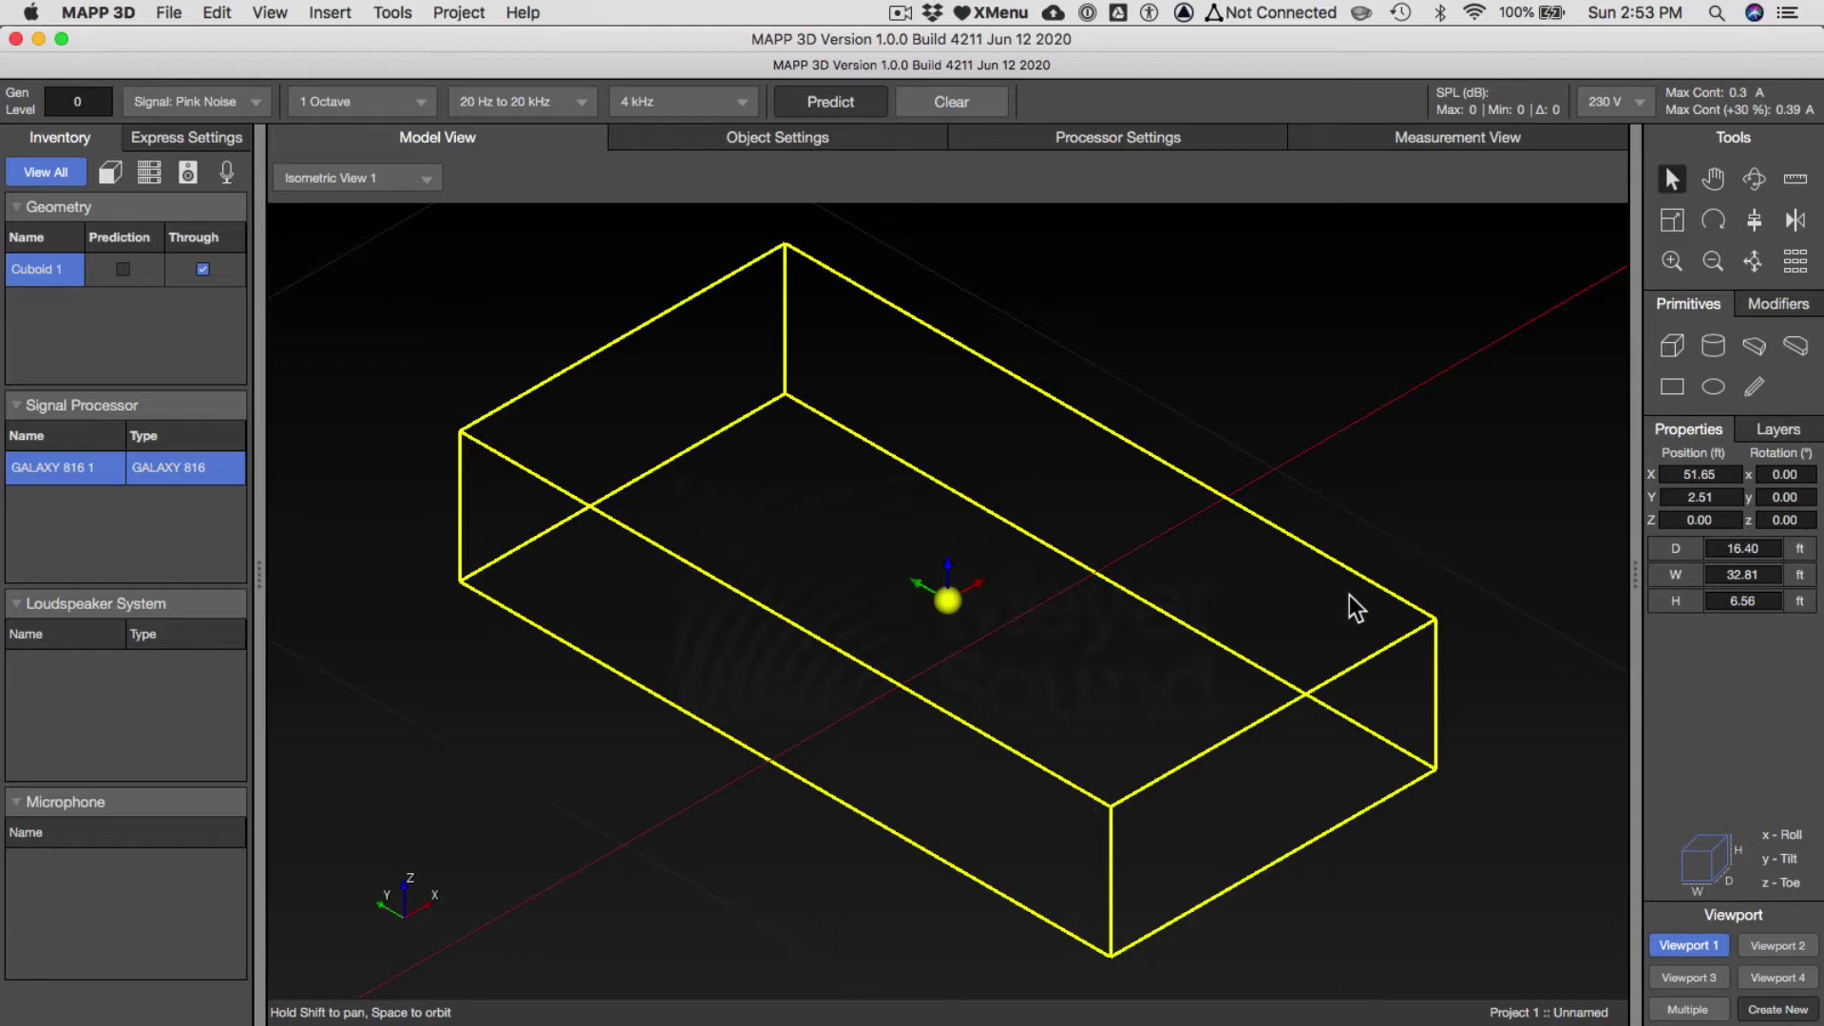
pyautogui.click(1241, 398)
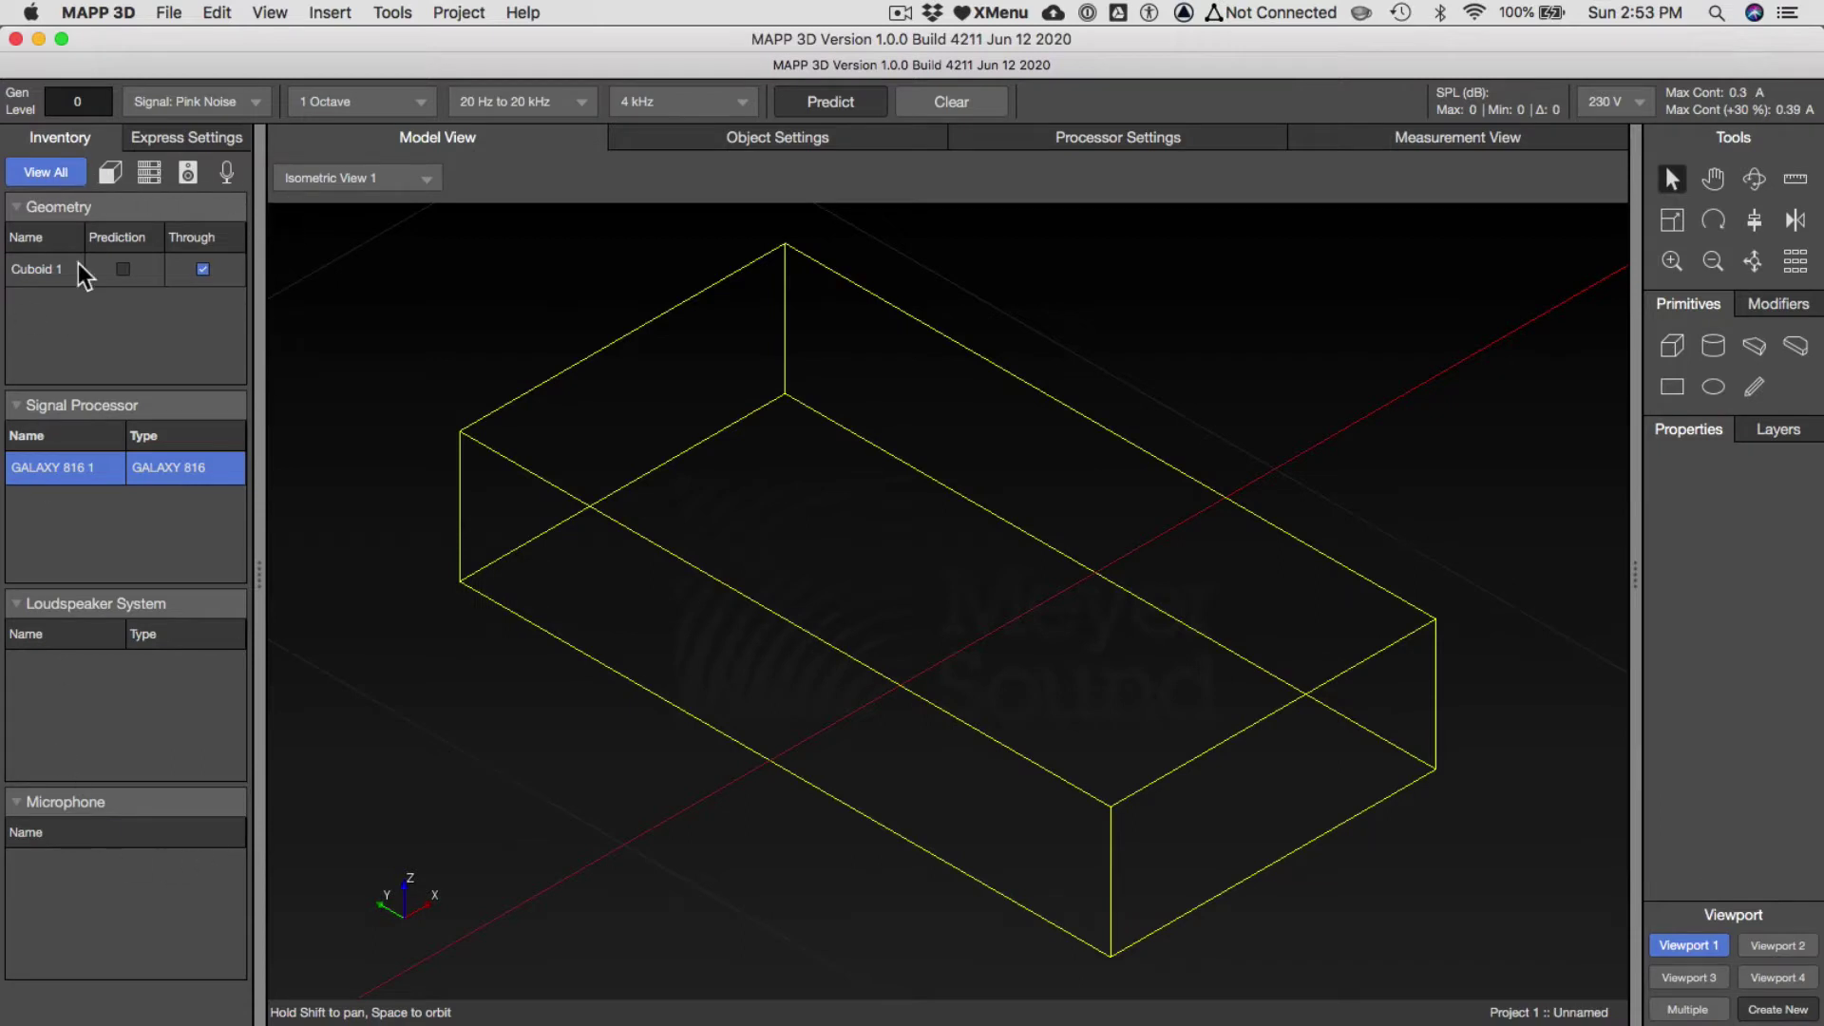
pyautogui.click(164, 140)
pyautogui.click(89, 135)
# Cancel an accidental rename and select Cuboid 1 from the geometry list.
pyautogui.moveTo(407, 358); pyautogui.dragTo(505, 415)
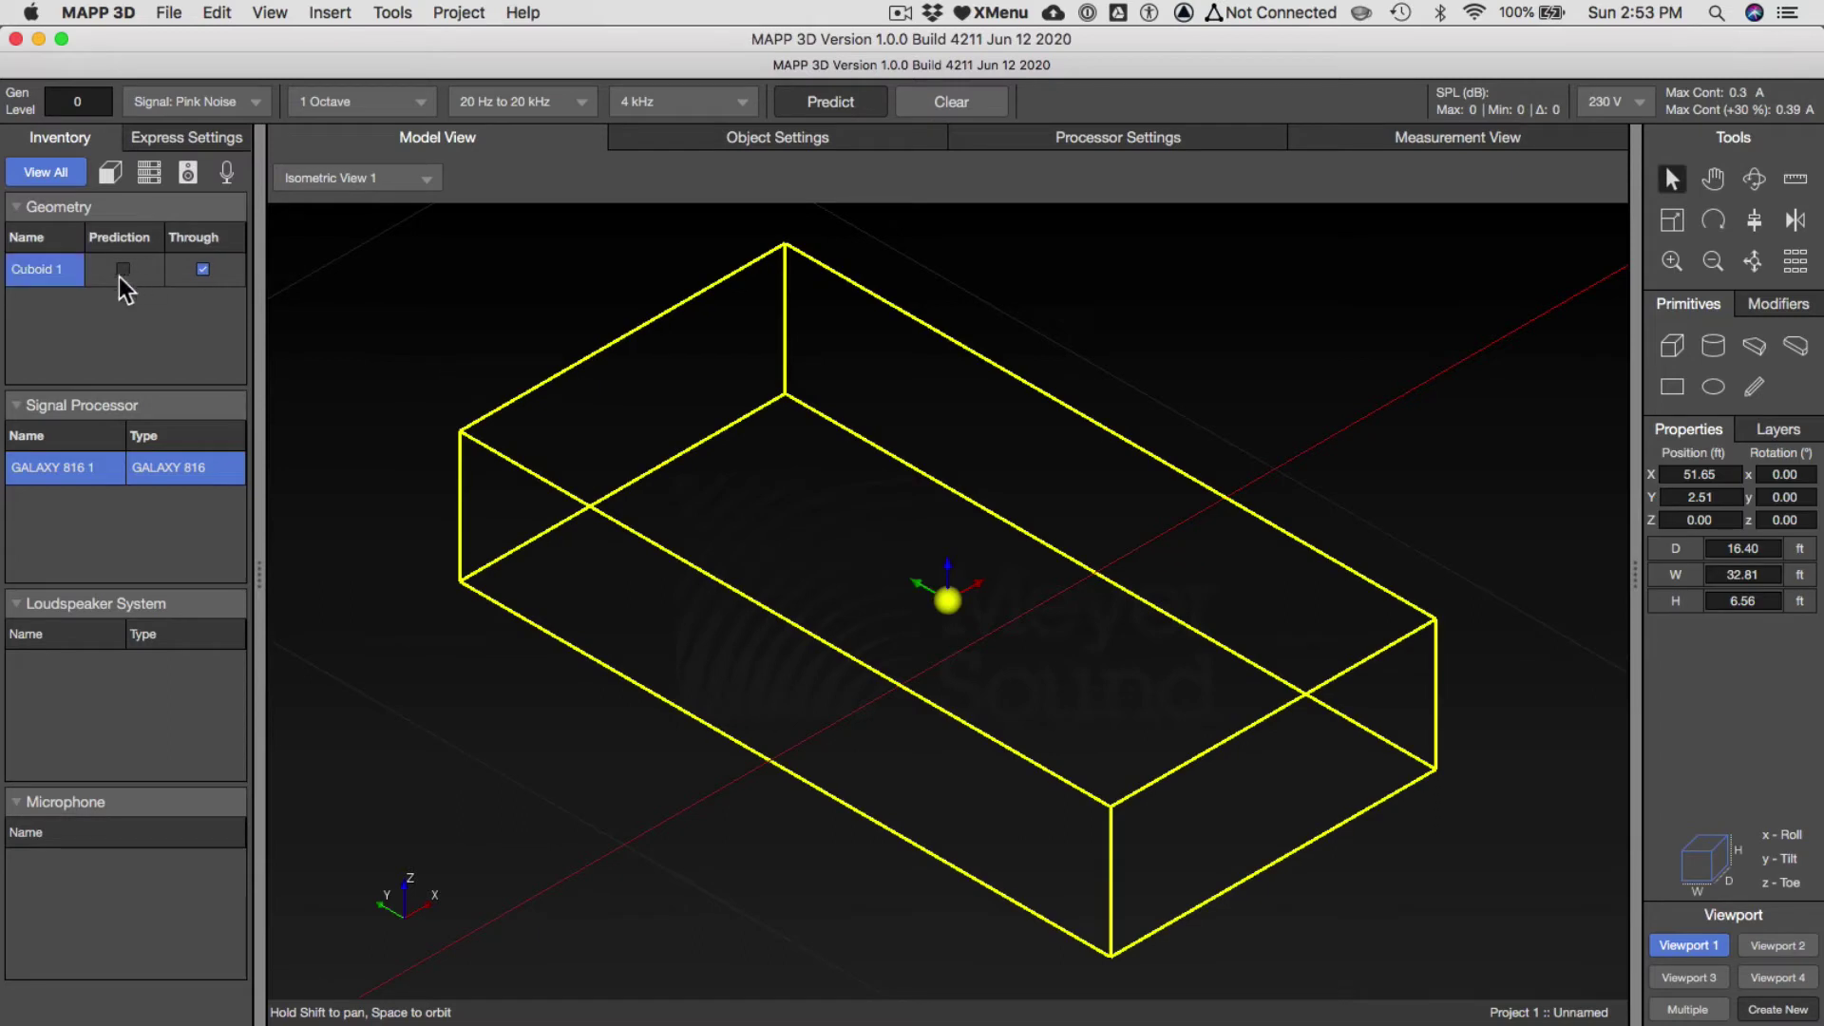
pyautogui.doubleClick(49, 271)
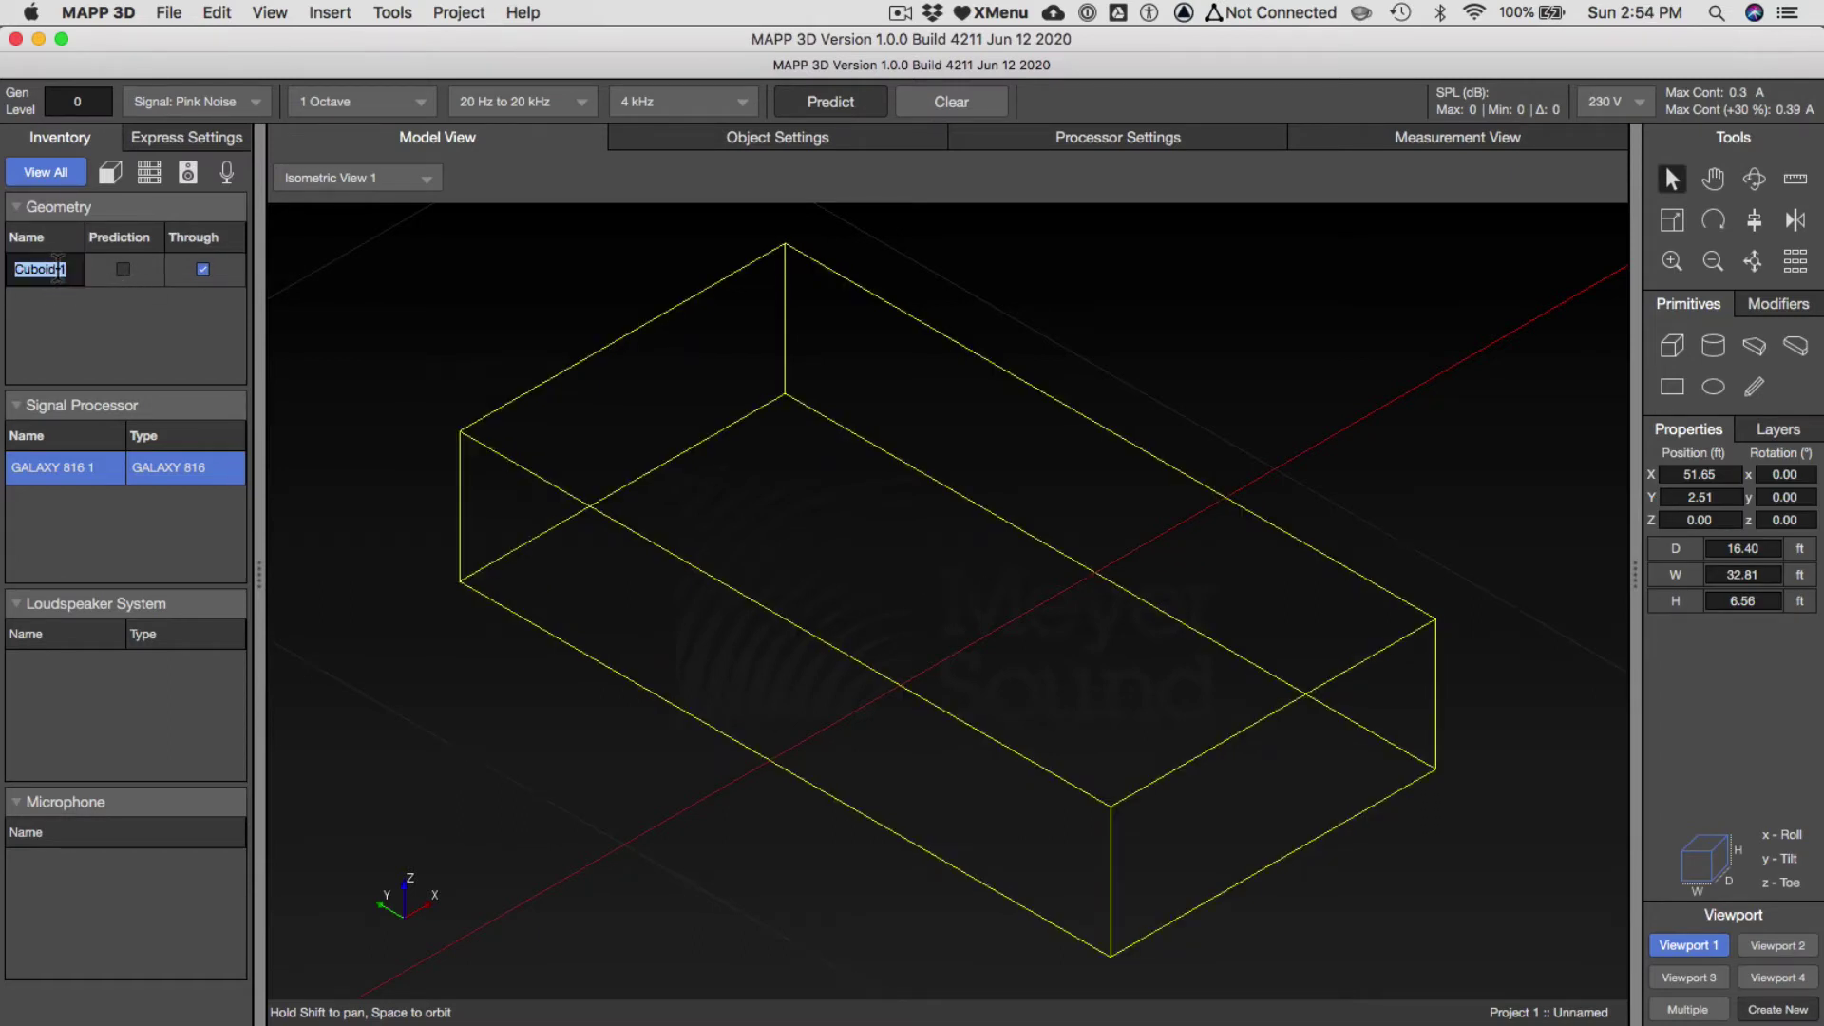
pyautogui.write('S')
pyautogui.click(395, 355)
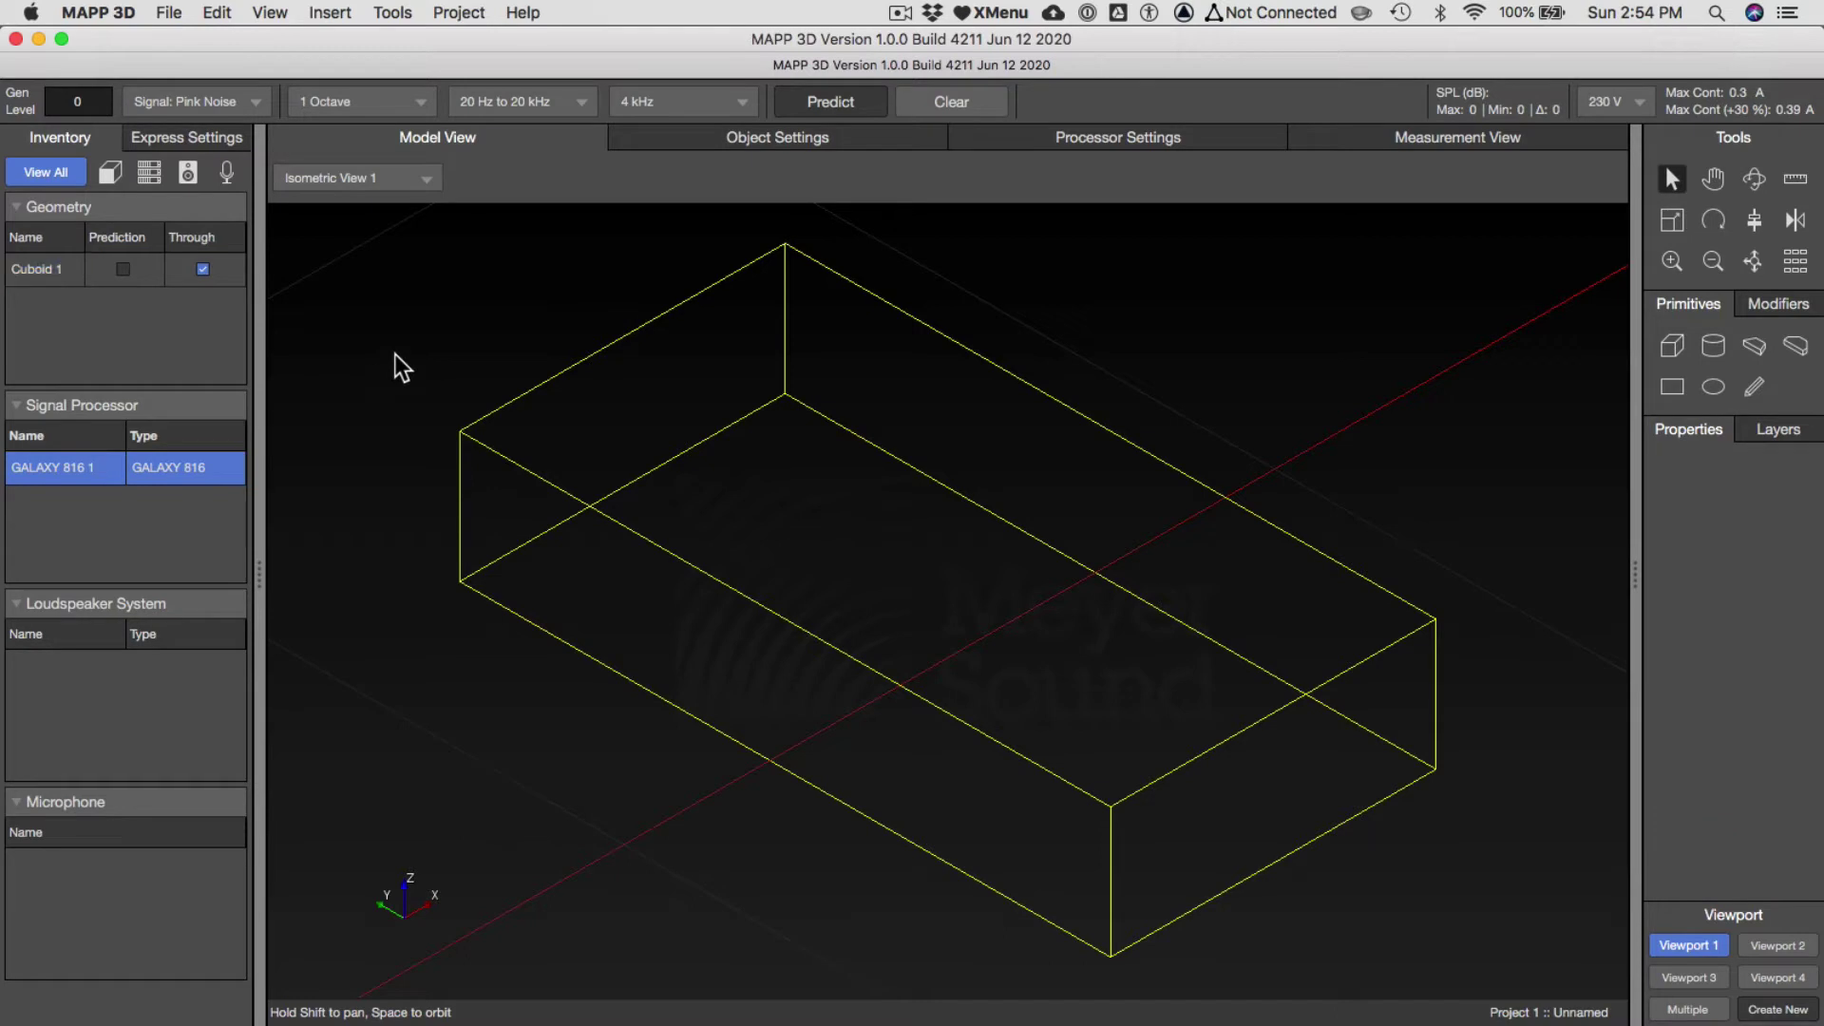
pyautogui.click(68, 280)
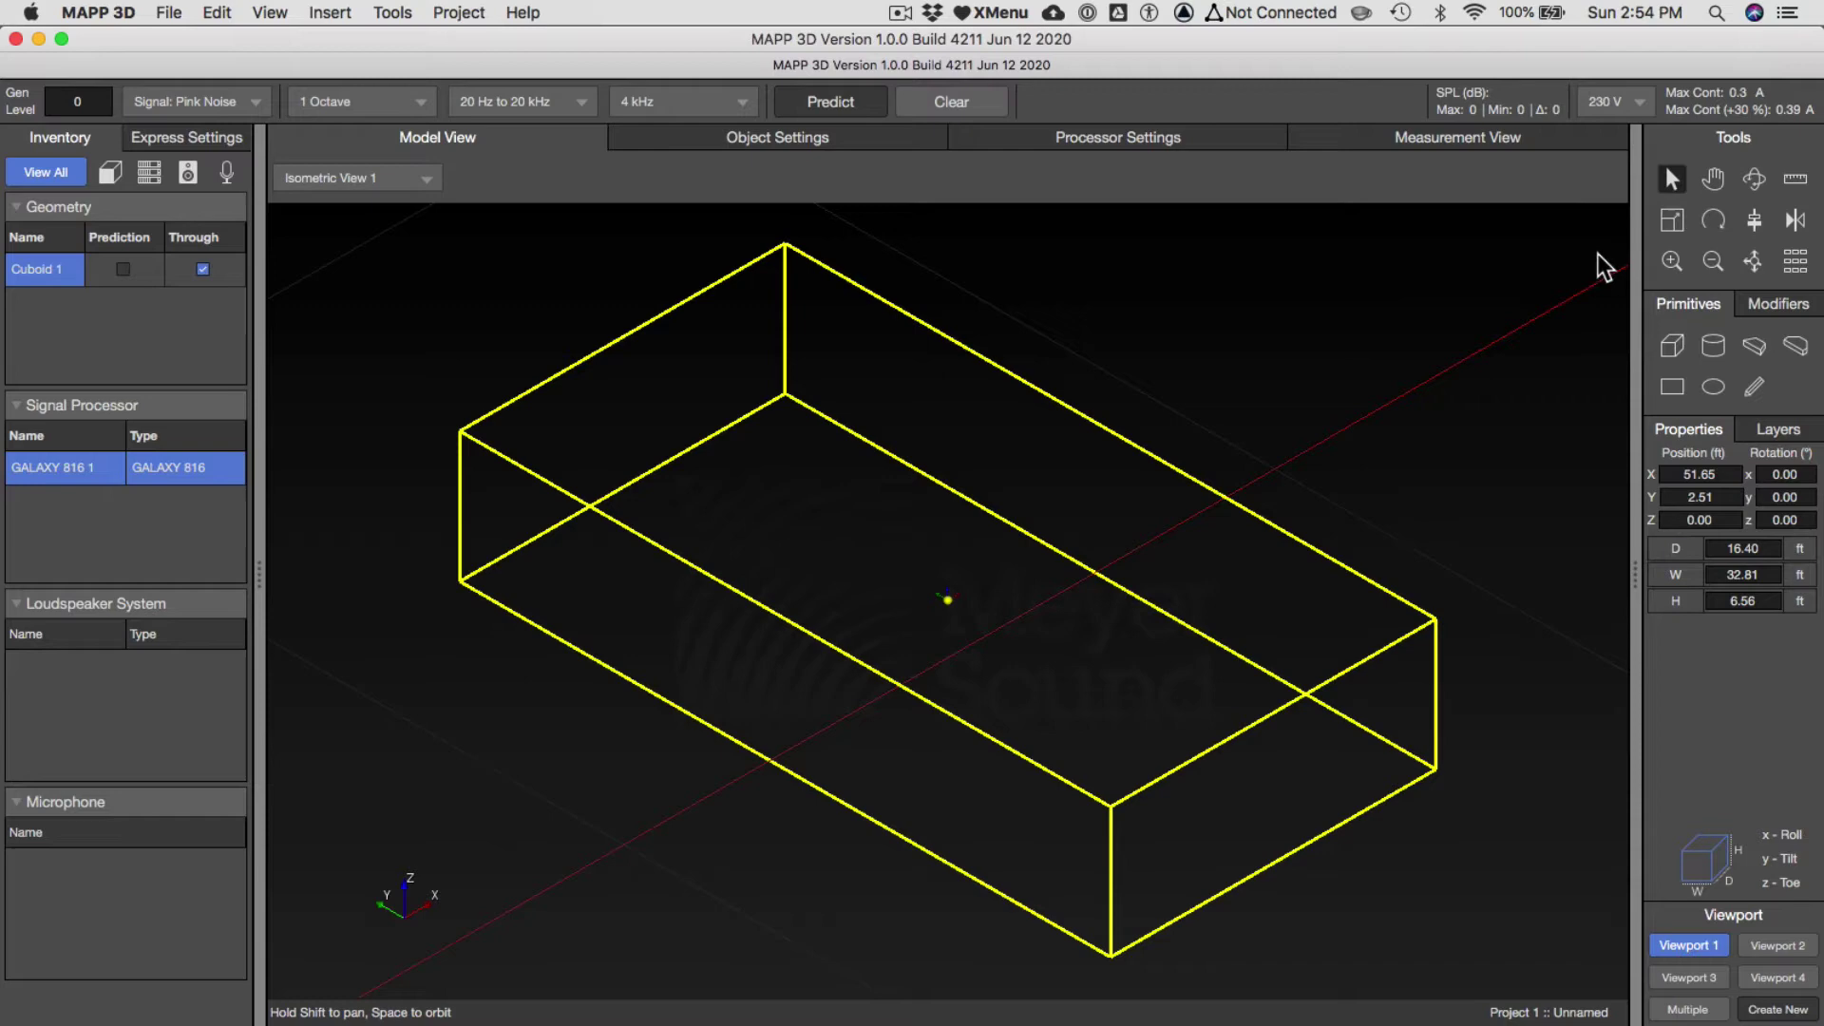
pyautogui.press('super+Tab')
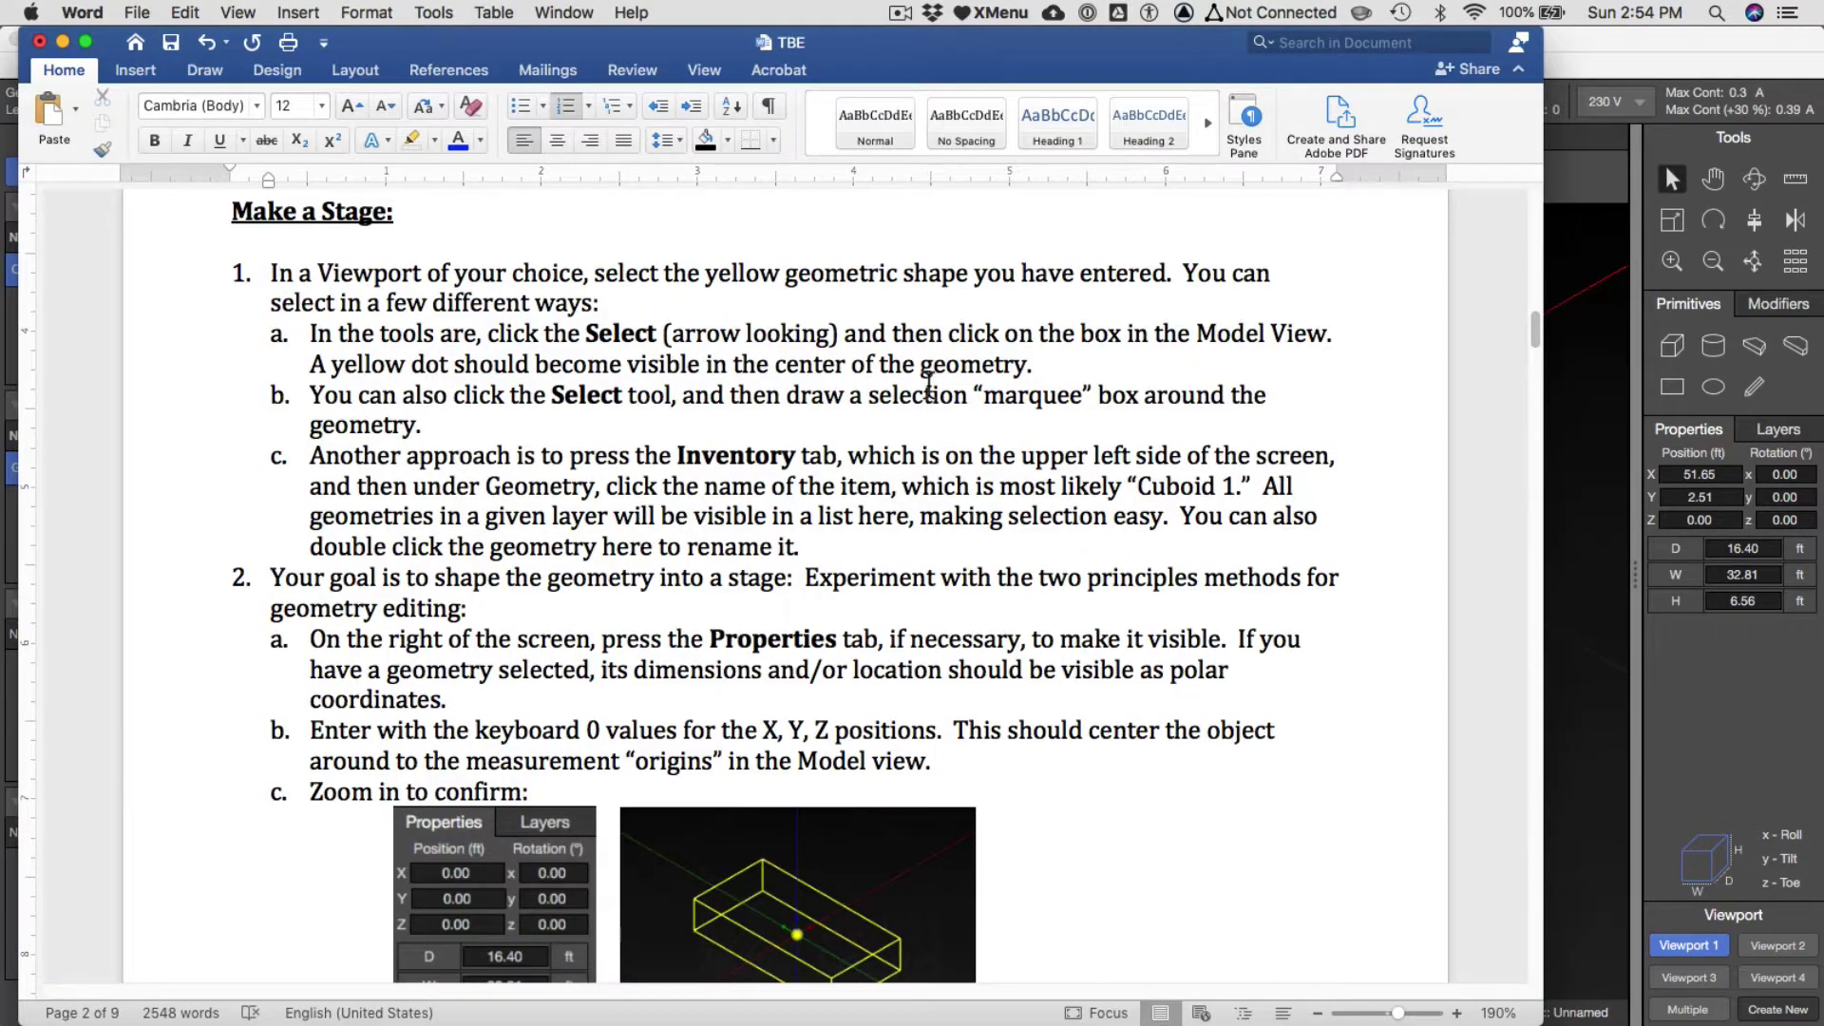
# Scroll the Word guide to the steps for zeroing the cuboid's X, Y and Z positions.
pyautogui.scroll(-3, 930, 389)
pyautogui.scroll(-2, 930, 390)
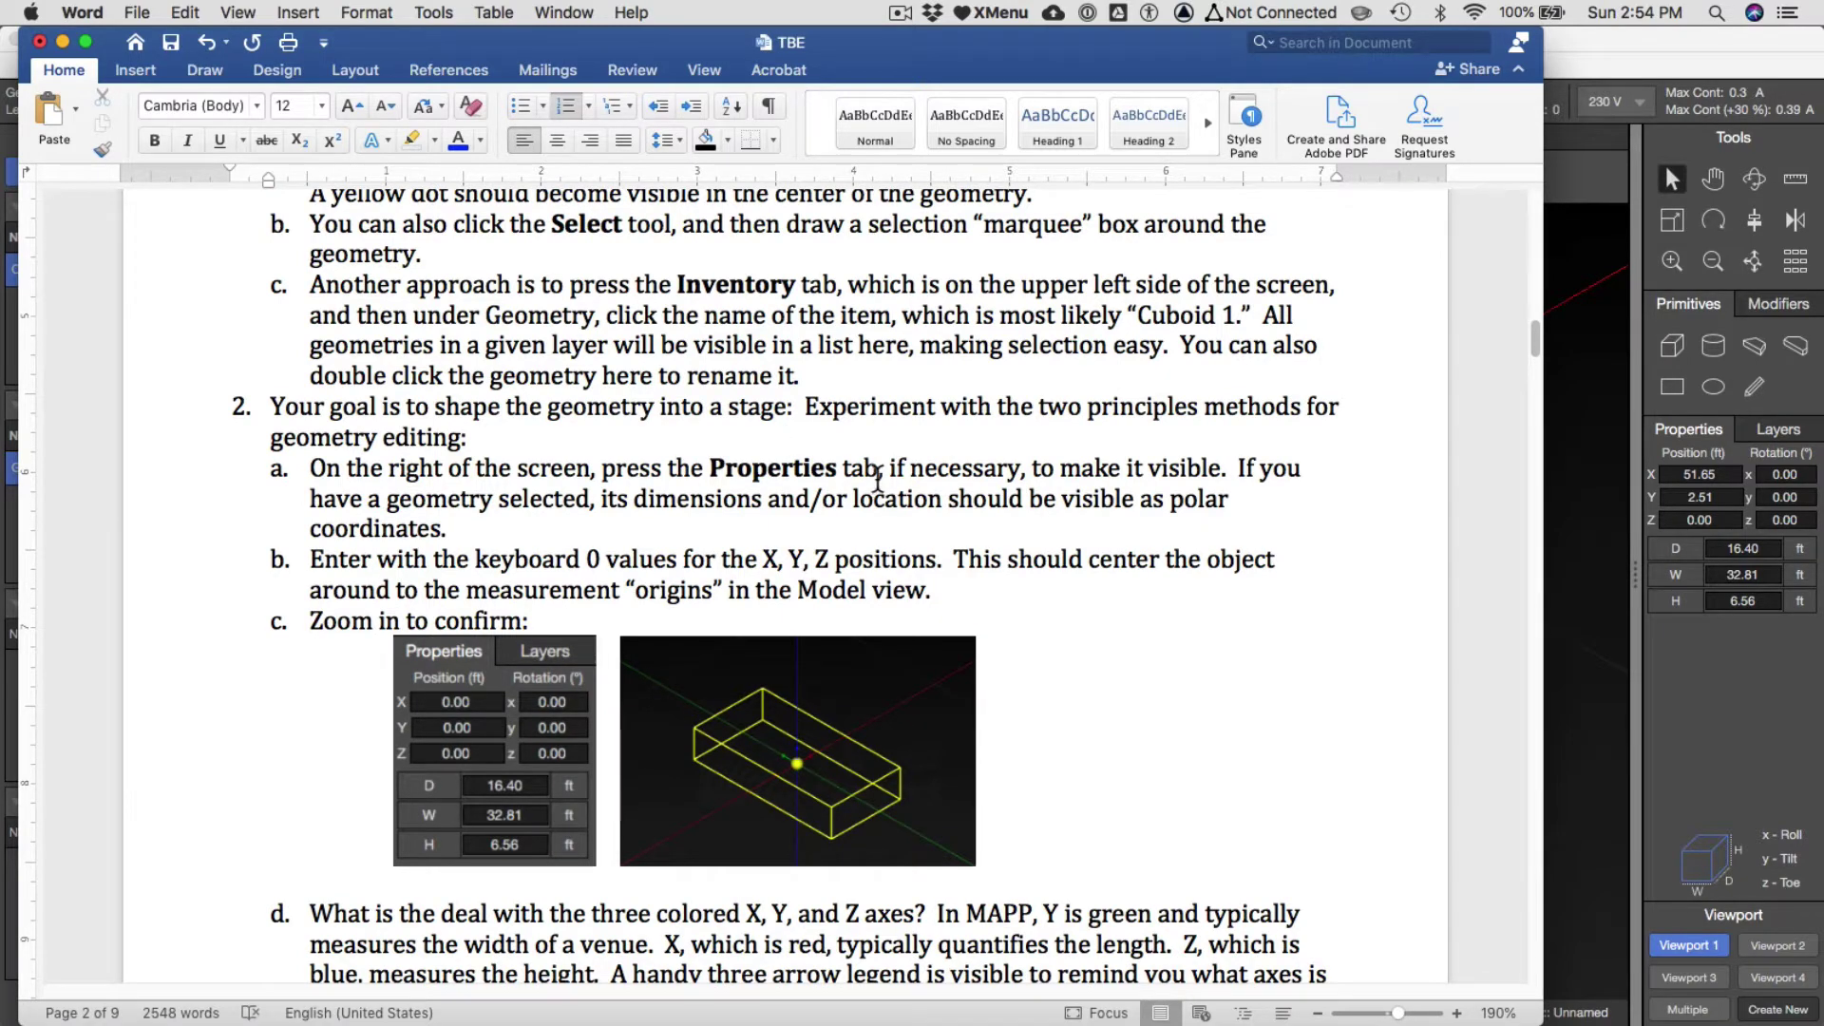
pyautogui.scroll(-3, 877, 479)
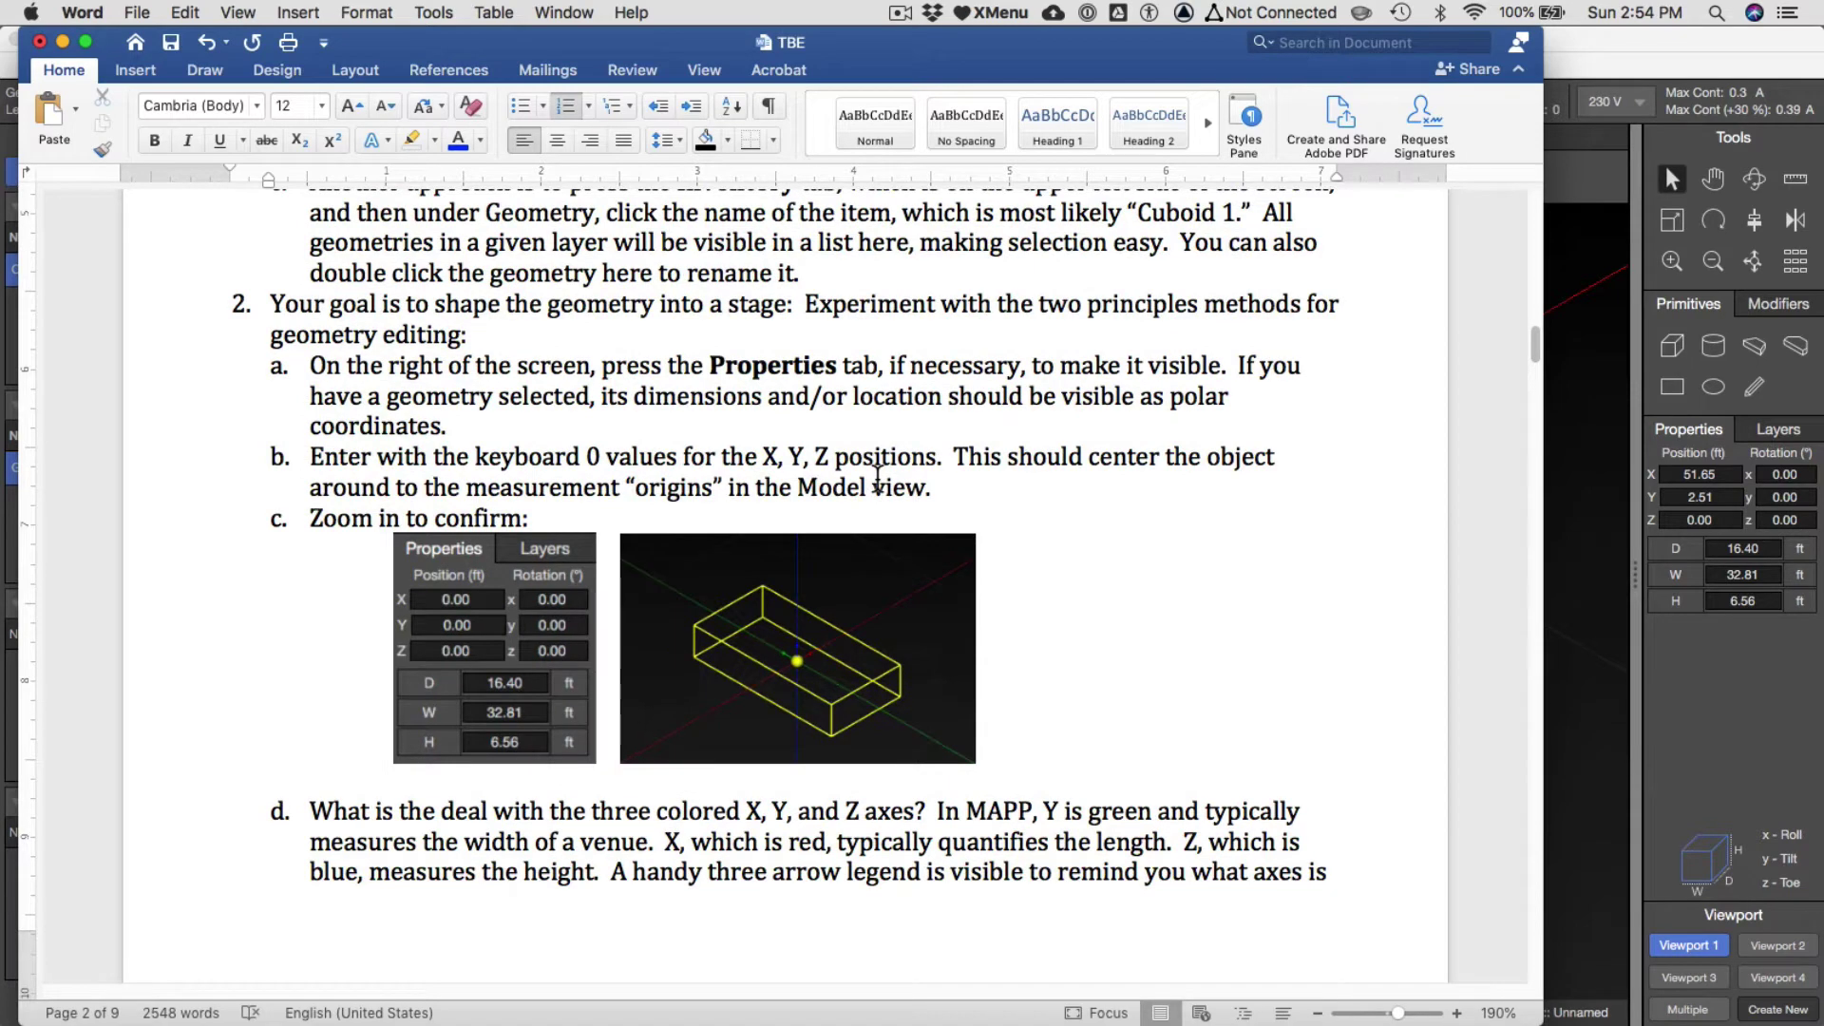
# Reselect Cuboid 1 with a marquee and read the next instruction in Word.
pyautogui.press('super+Tab')
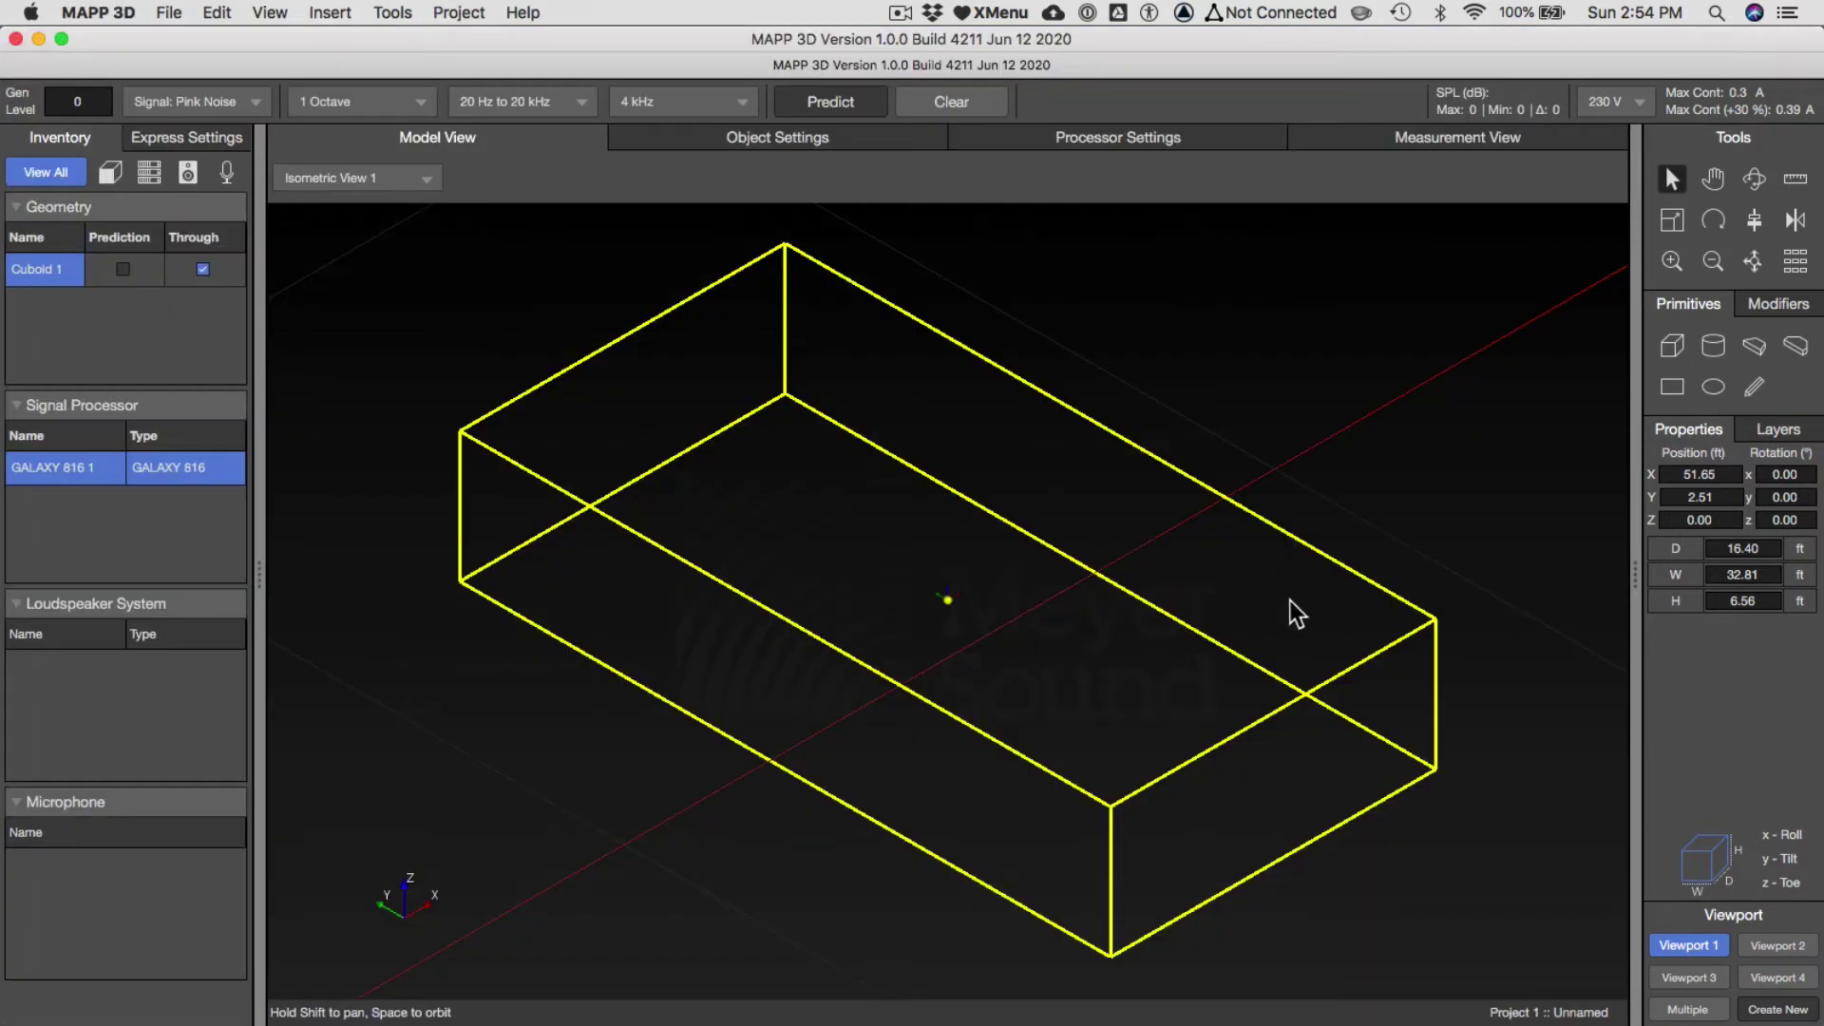
pyautogui.click(1383, 465)
pyautogui.moveTo(1393, 504); pyautogui.dragTo(1263, 589)
pyautogui.press('super+Tab')
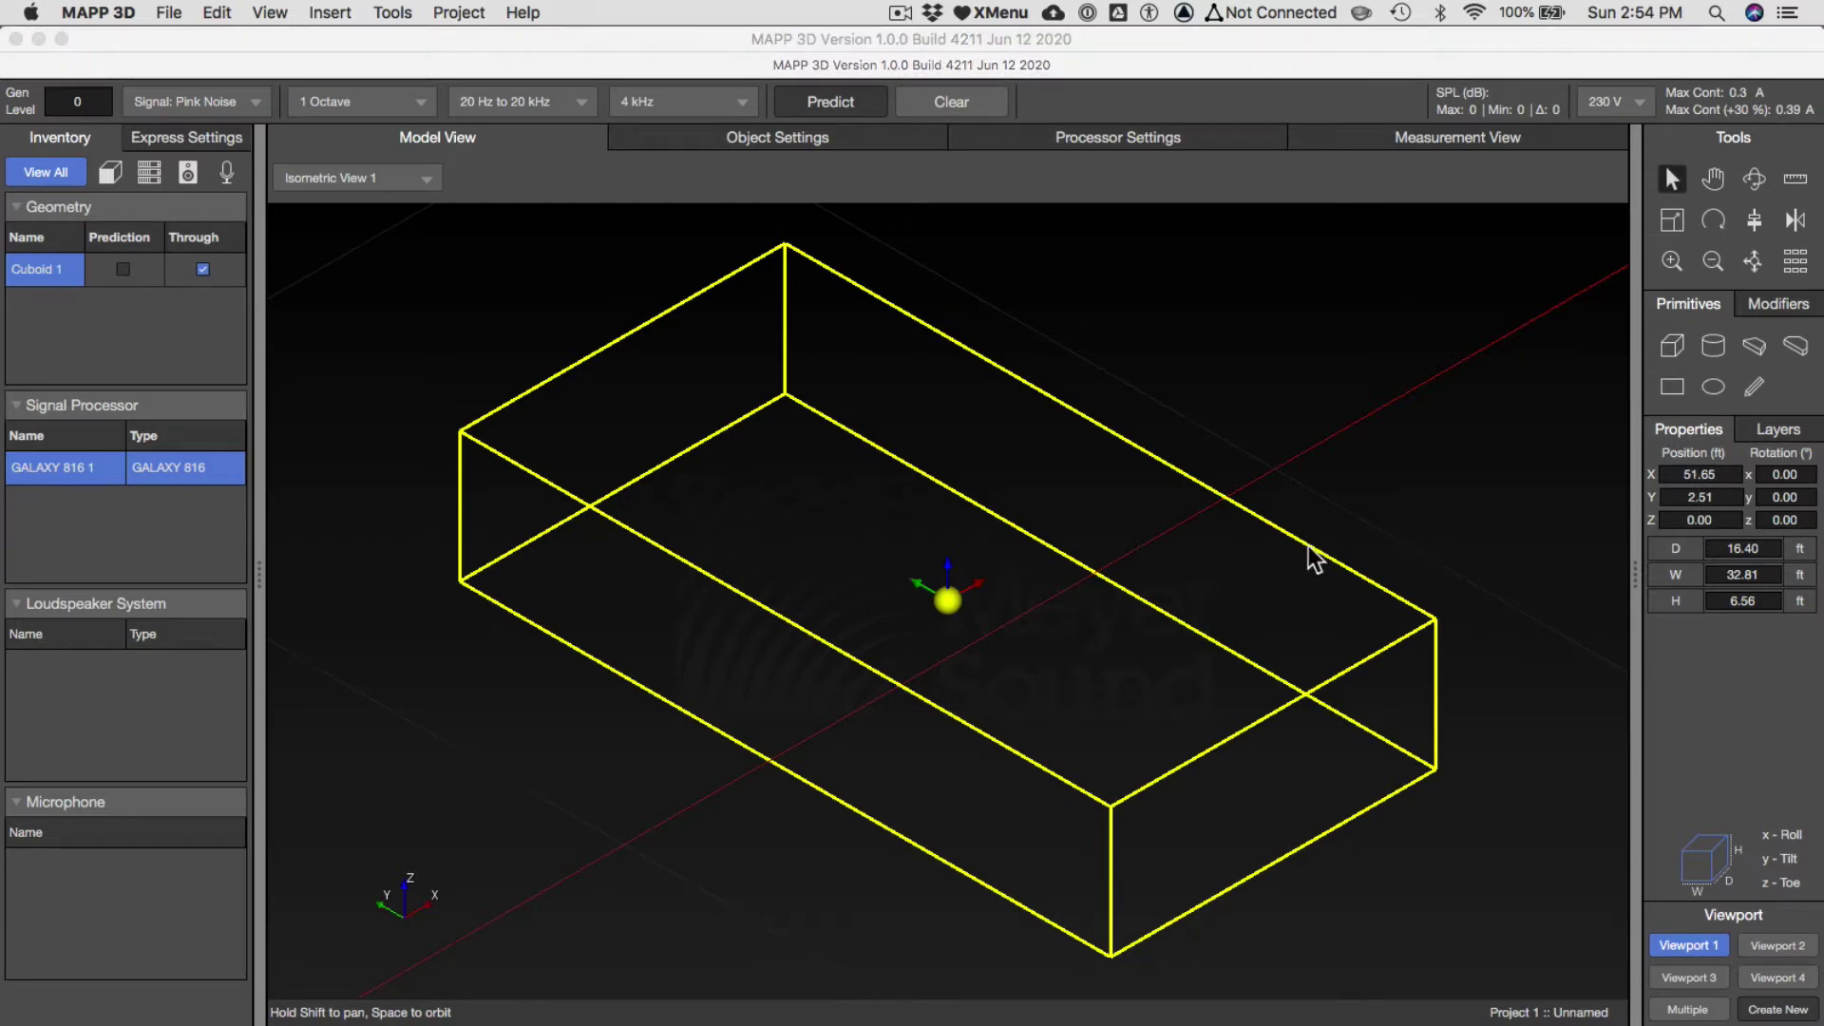
pyautogui.scroll(-2, 829, 581)
pyautogui.scroll(-2, 830, 582)
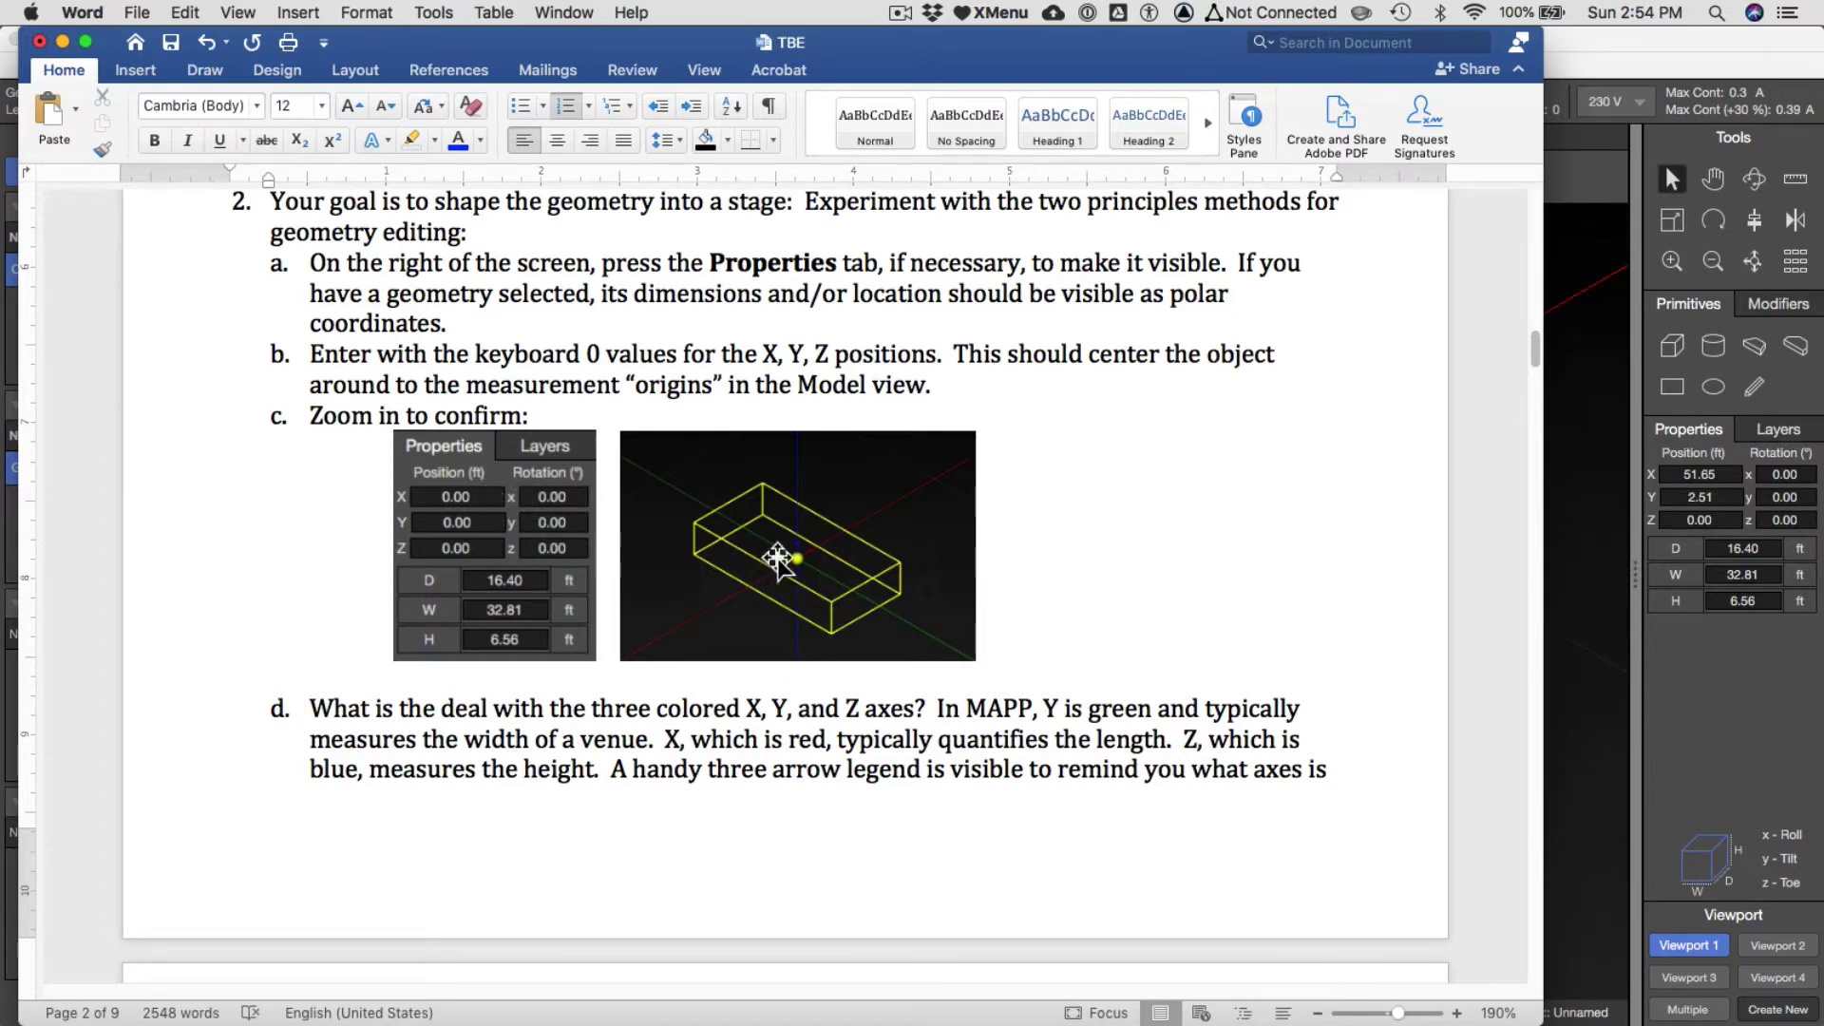
pyautogui.press('super+Tab')
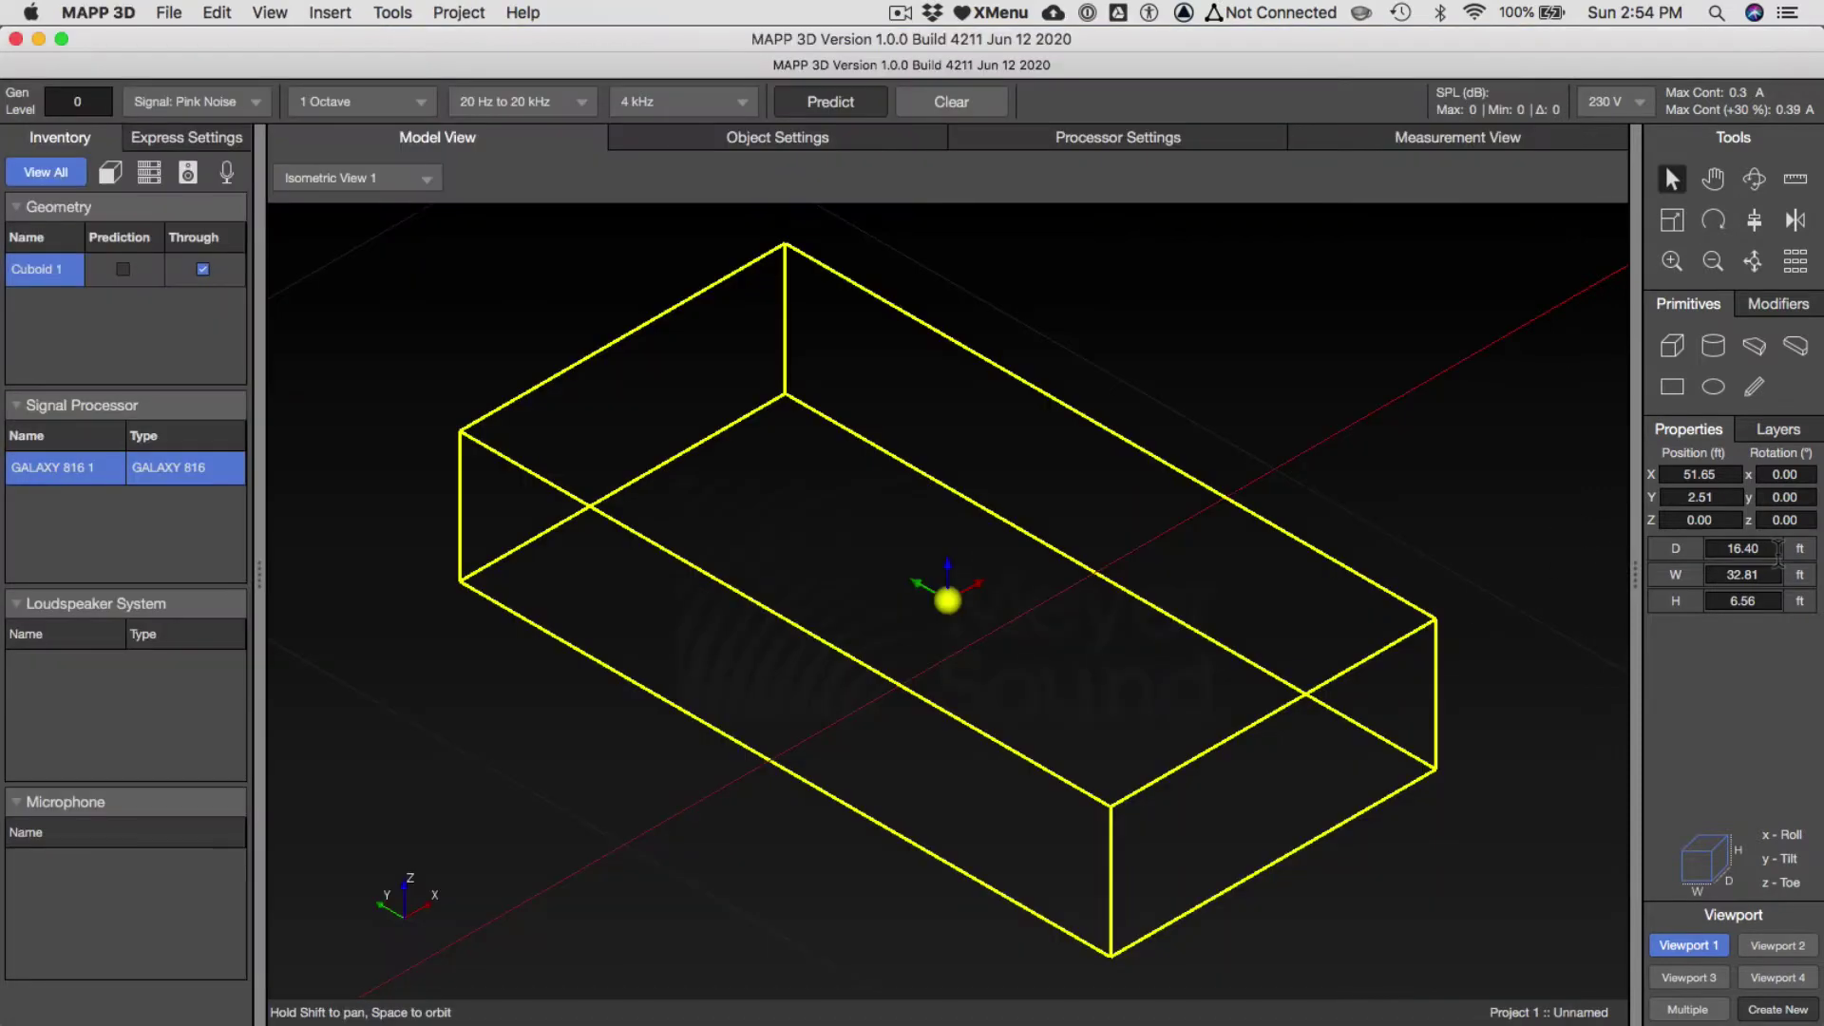
# Set Cuboid 1's X, Y and Z positions to 0 and zoom to fit it.
pyautogui.click(1700, 474)
pyautogui.write('0')
pyautogui.press('Tab')
pyautogui.write('0')
pyautogui.press('Tab')
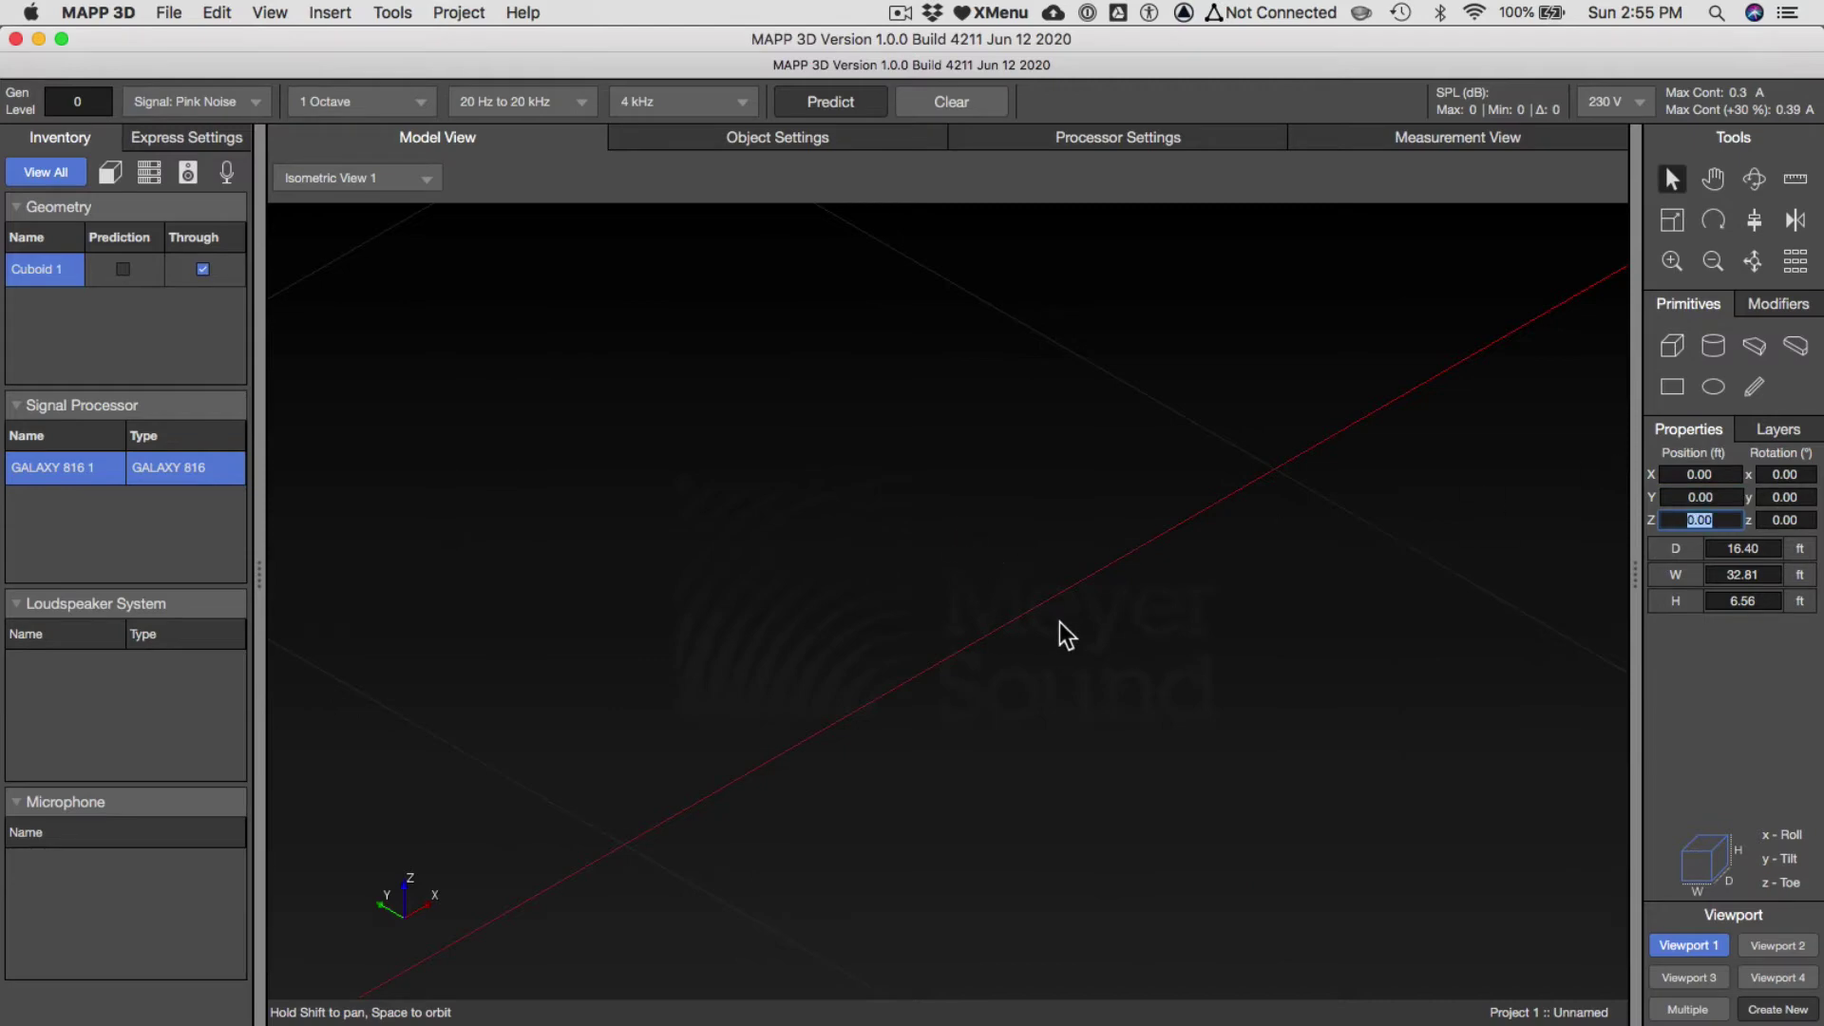
pyautogui.click(1757, 266)
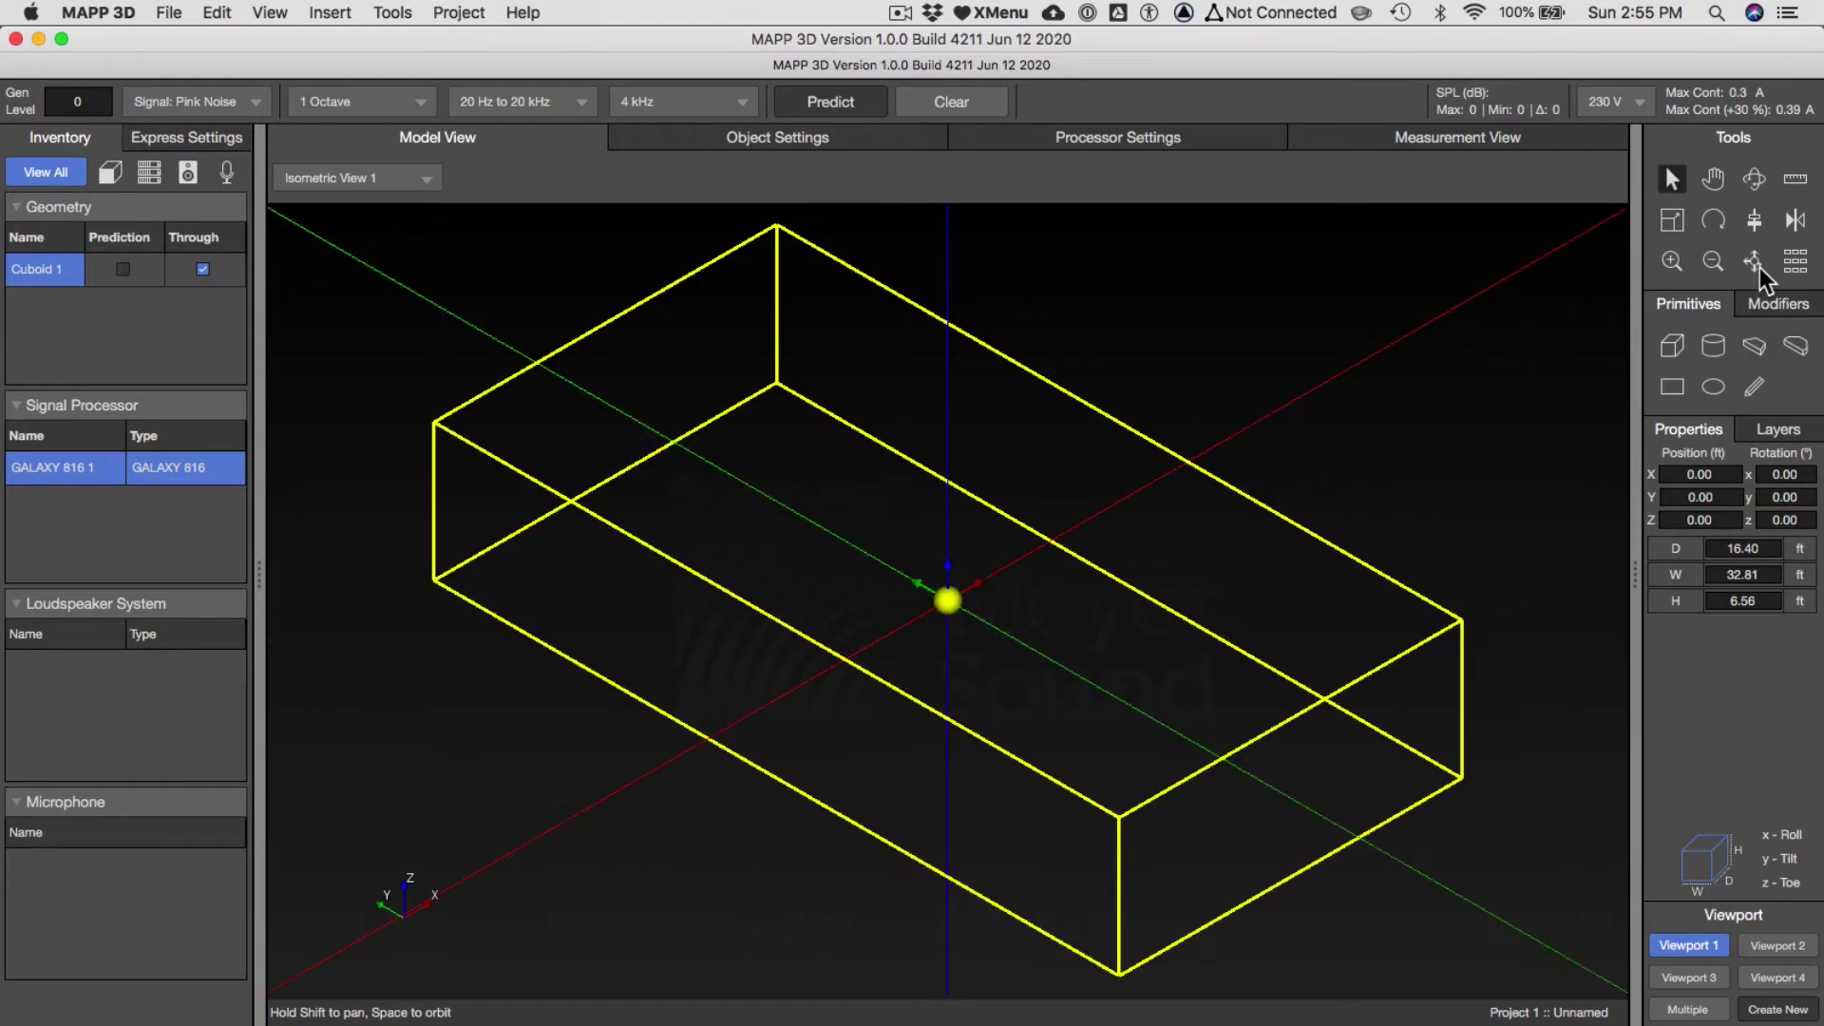
pyautogui.scroll(2, 1002, 572)
pyautogui.scroll(-8, 1001, 572)
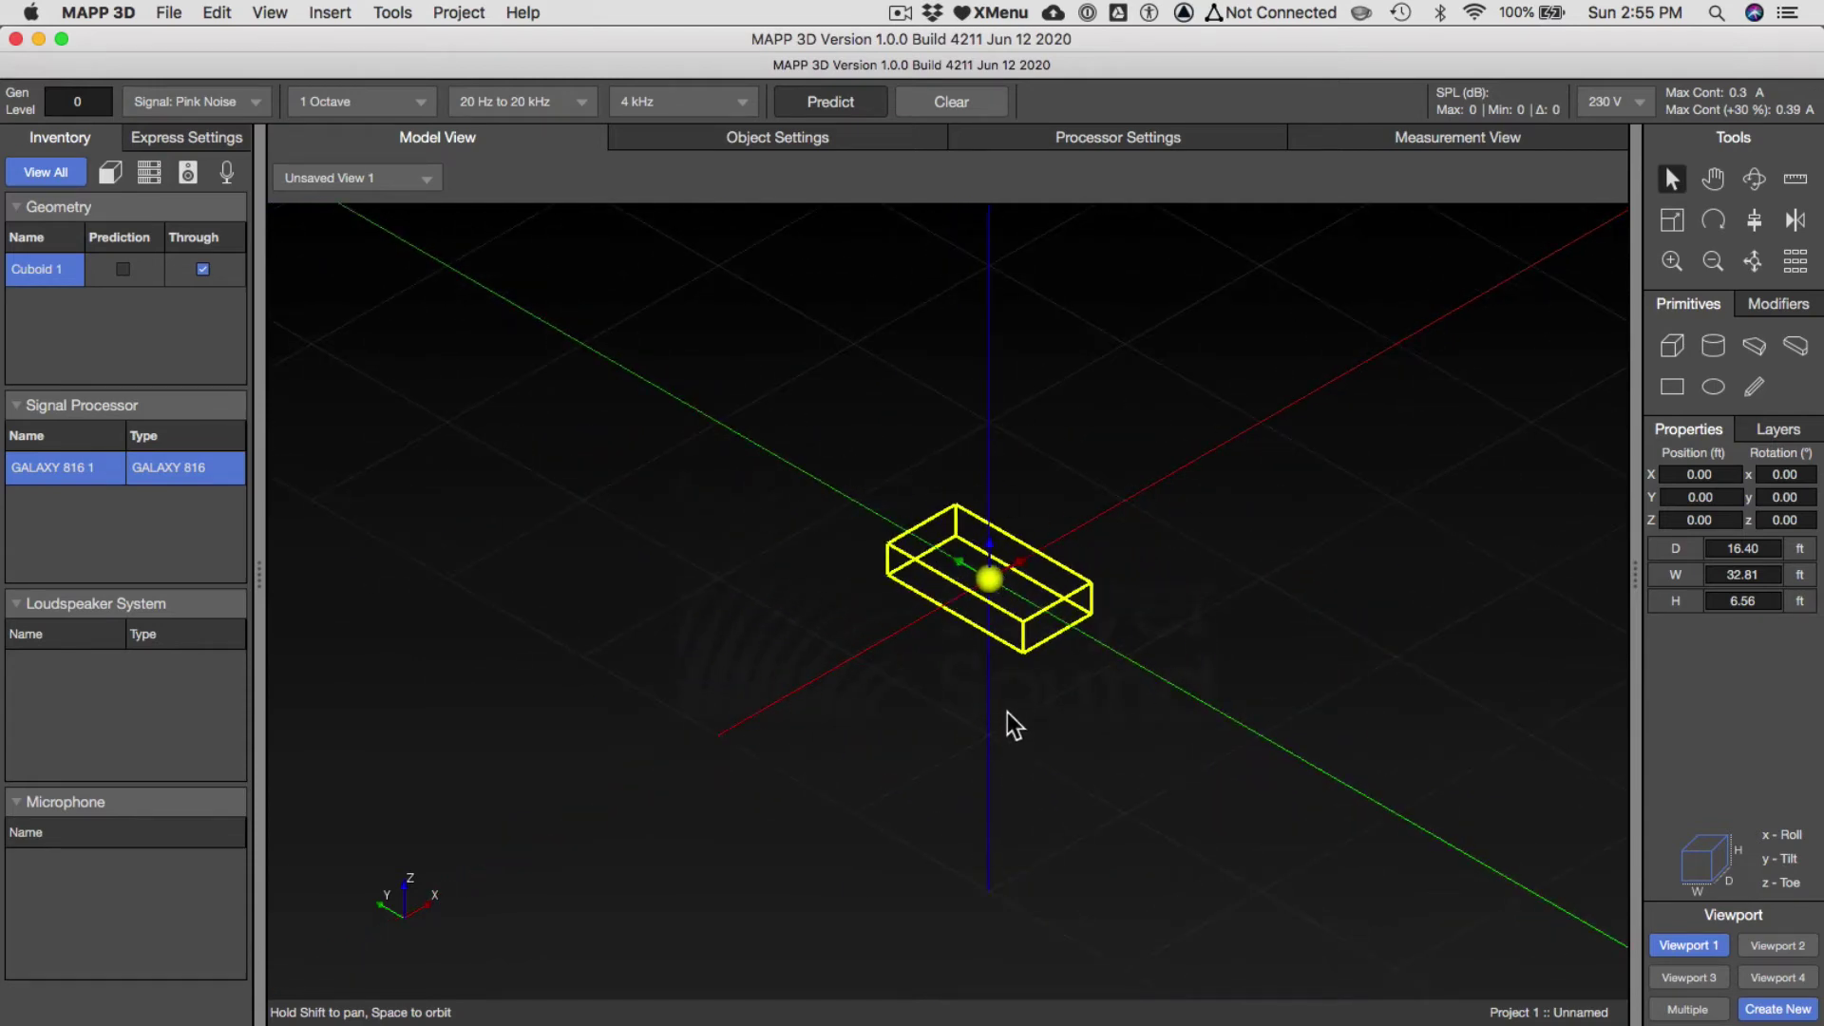
# Read Word's axis explanation and the steps for resizing the stage in Object Settings.
pyautogui.press('super+Tab')
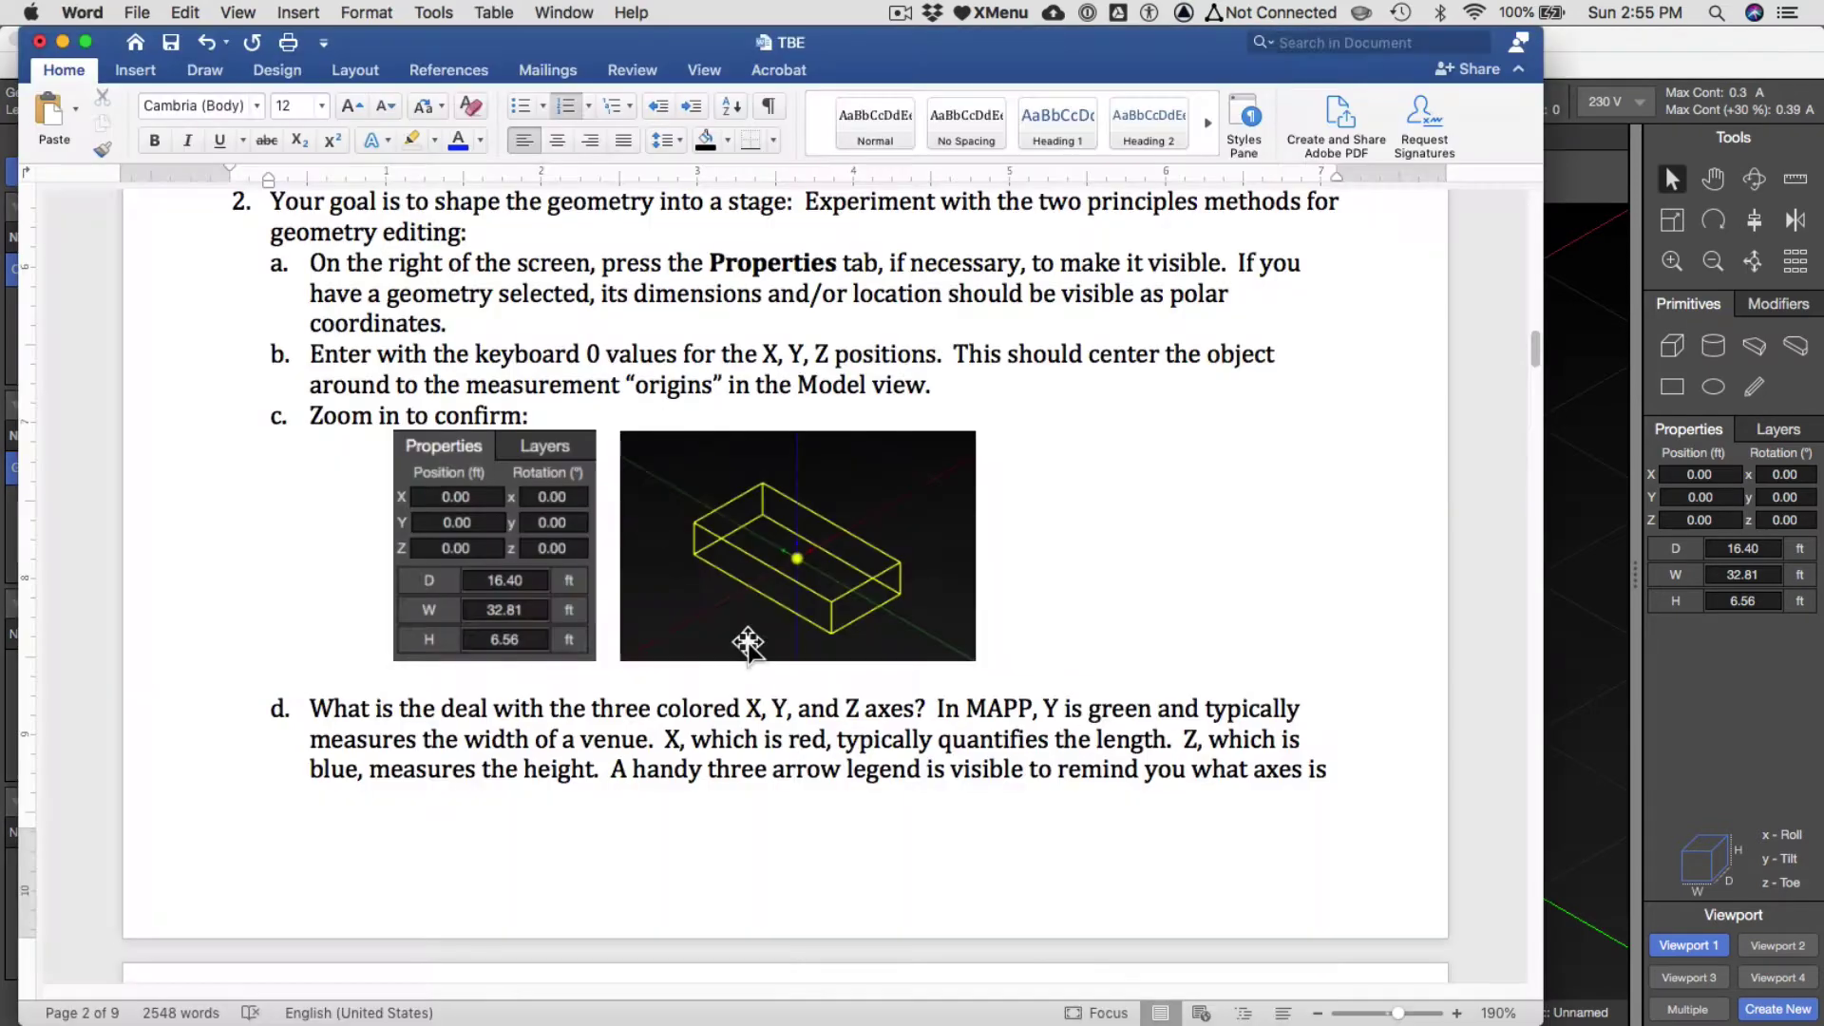
pyautogui.scroll(-10, 746, 635)
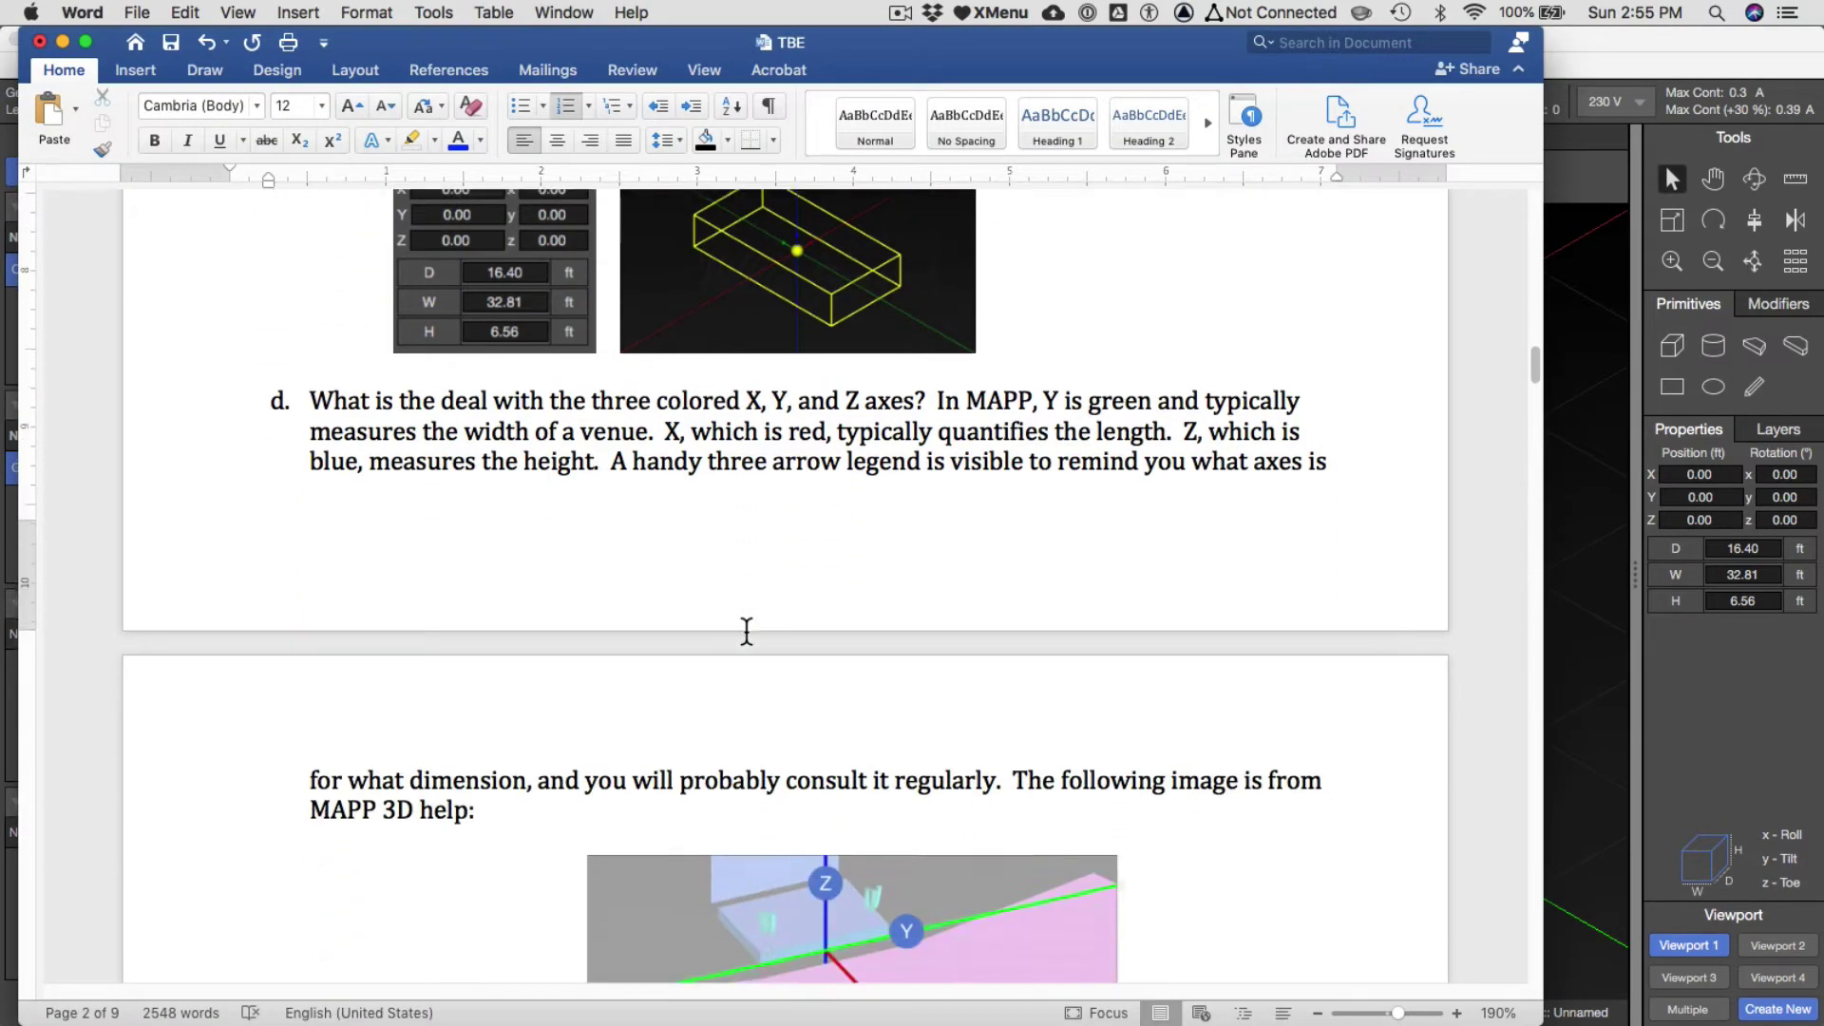
pyautogui.scroll(-4, 748, 638)
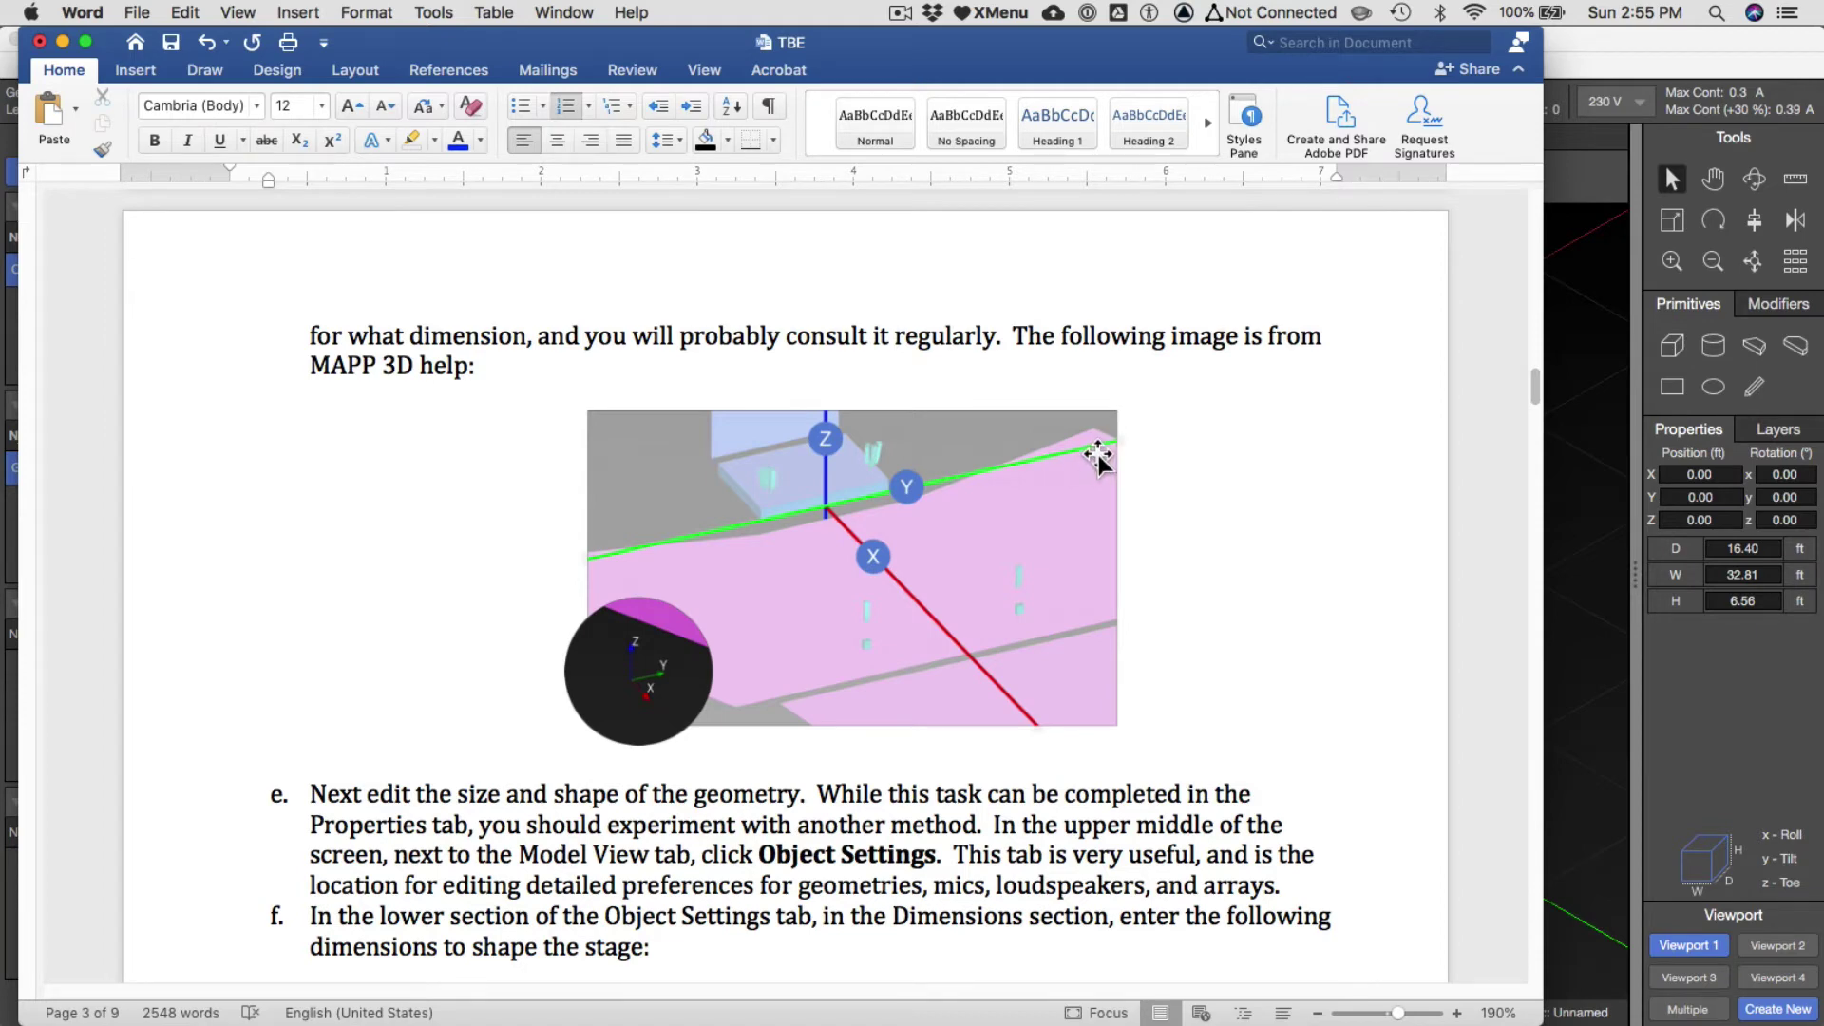
pyautogui.click(1596, 594)
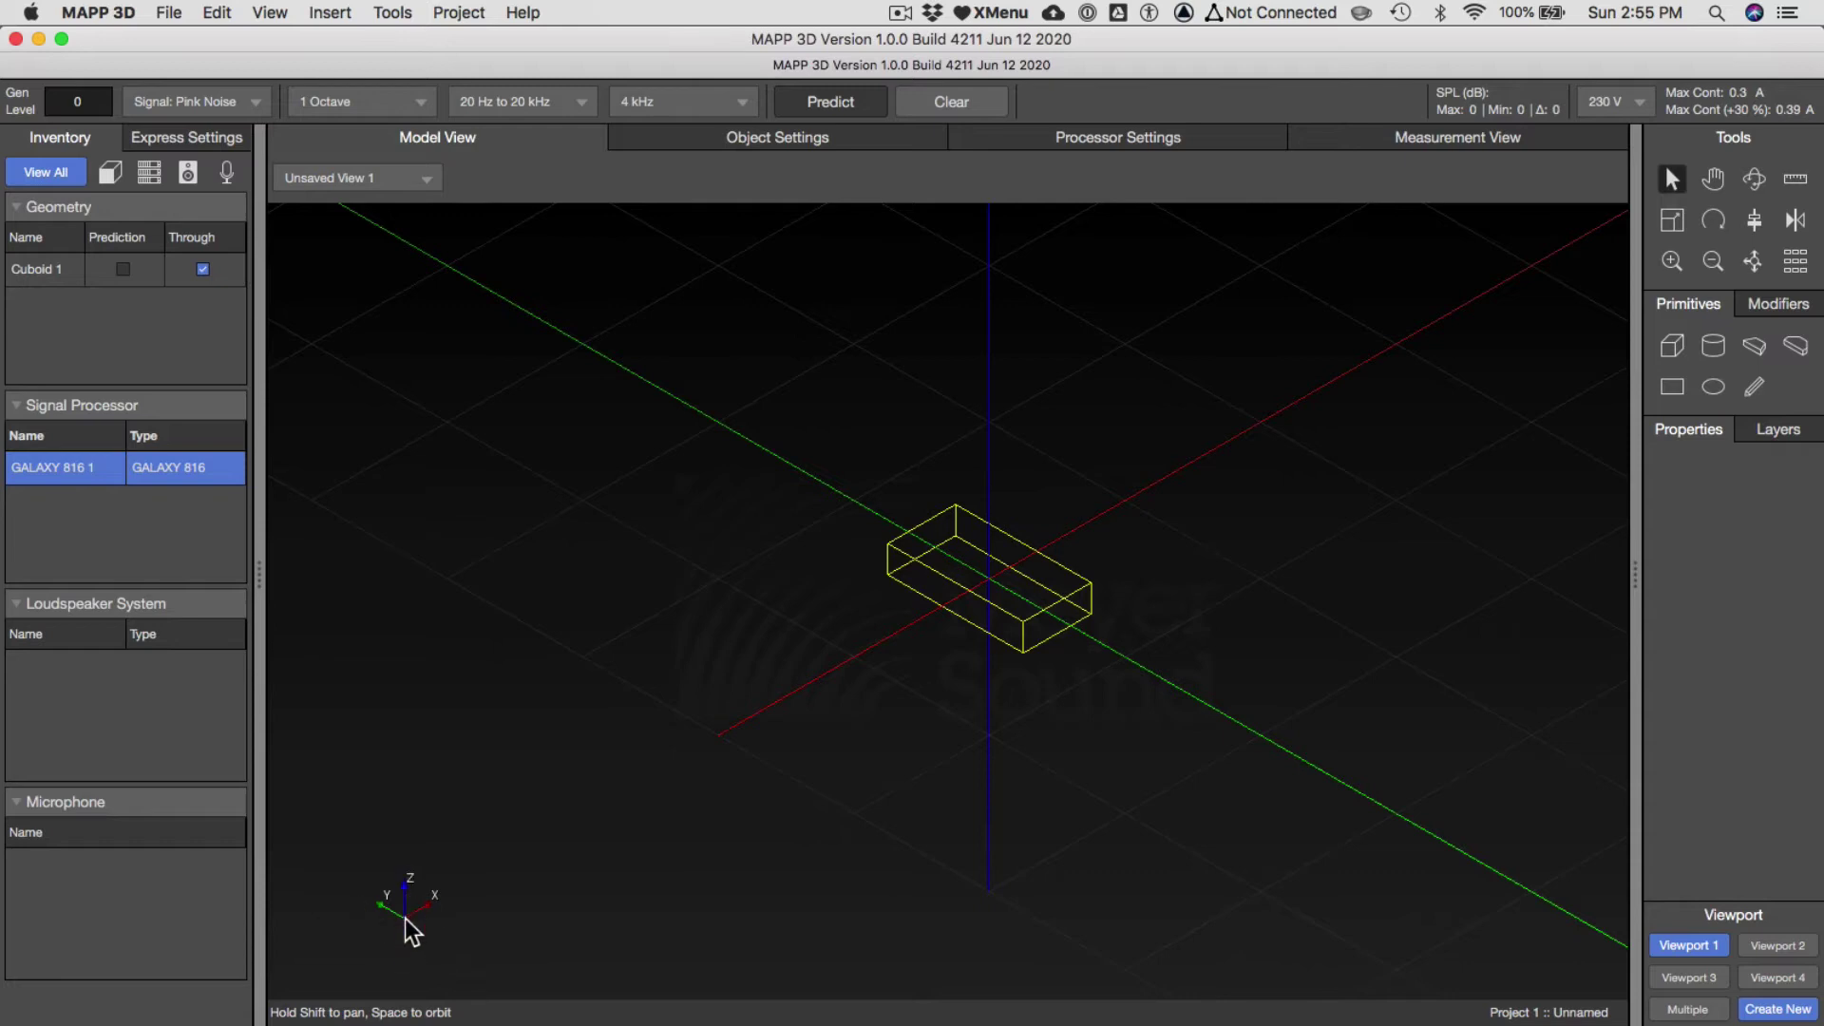
pyautogui.scroll(-10, 707, 846)
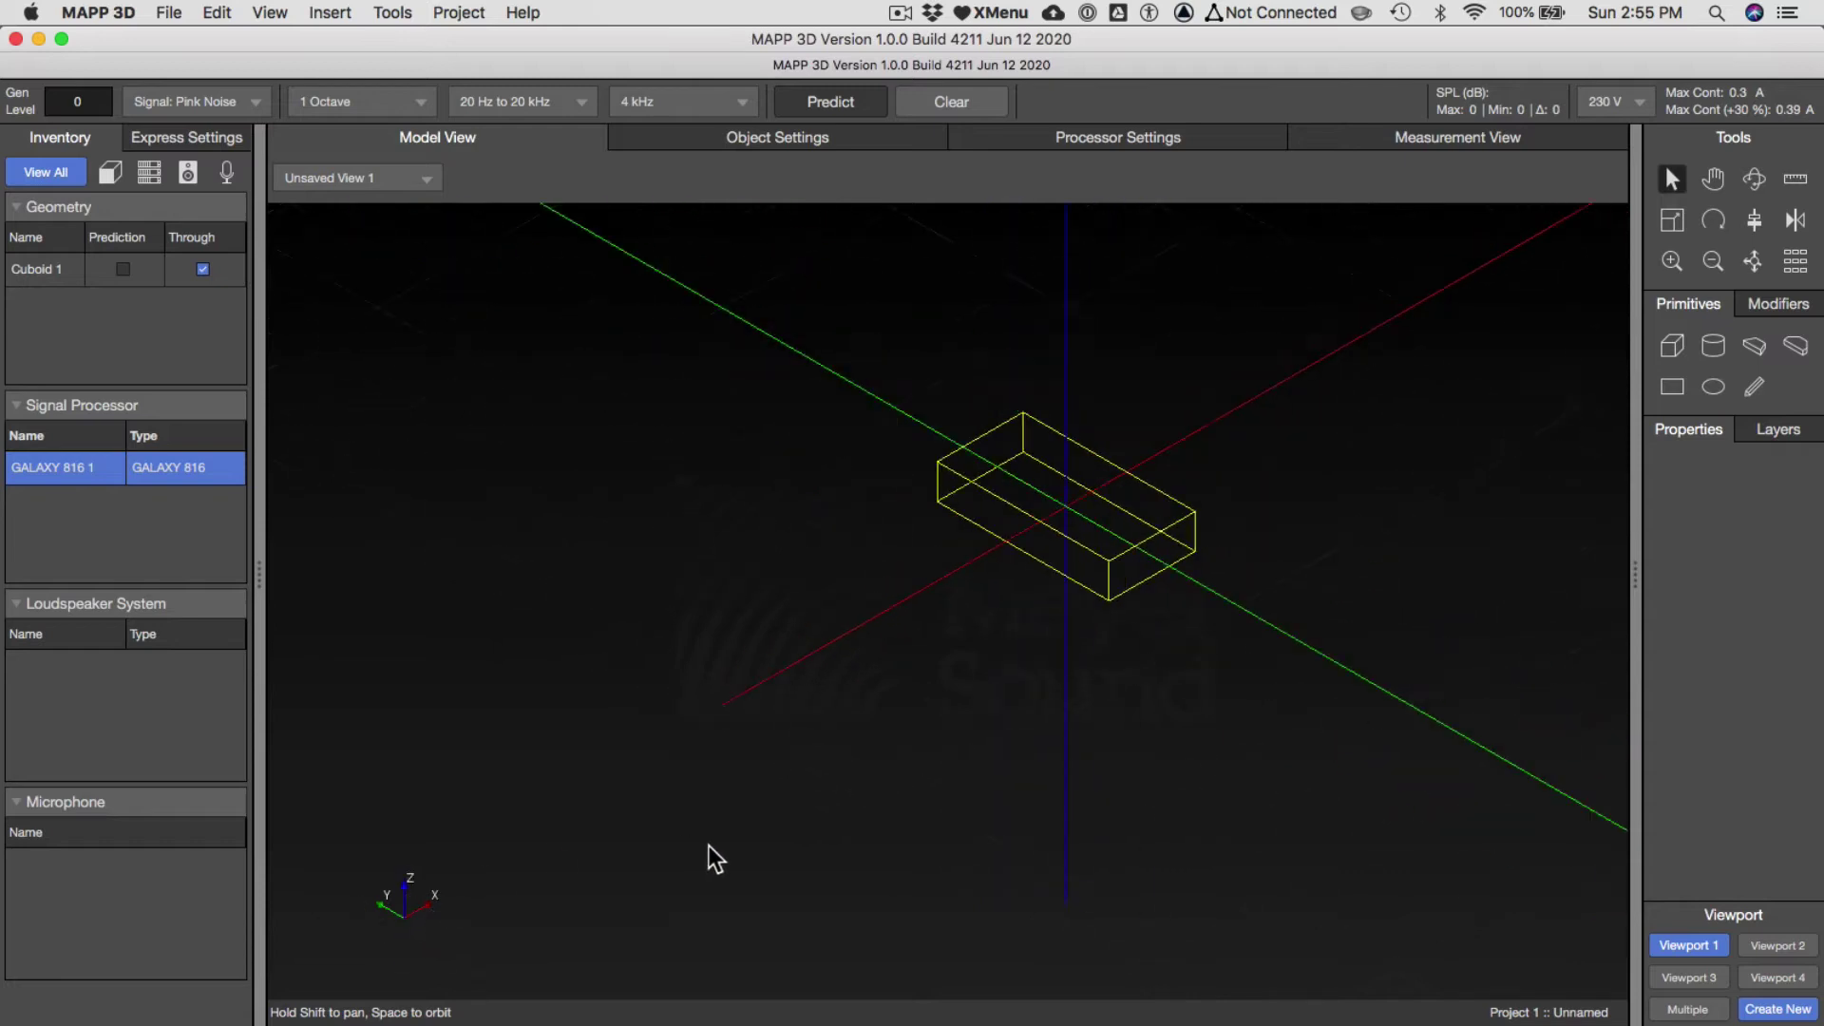
pyautogui.scroll(5, 709, 846)
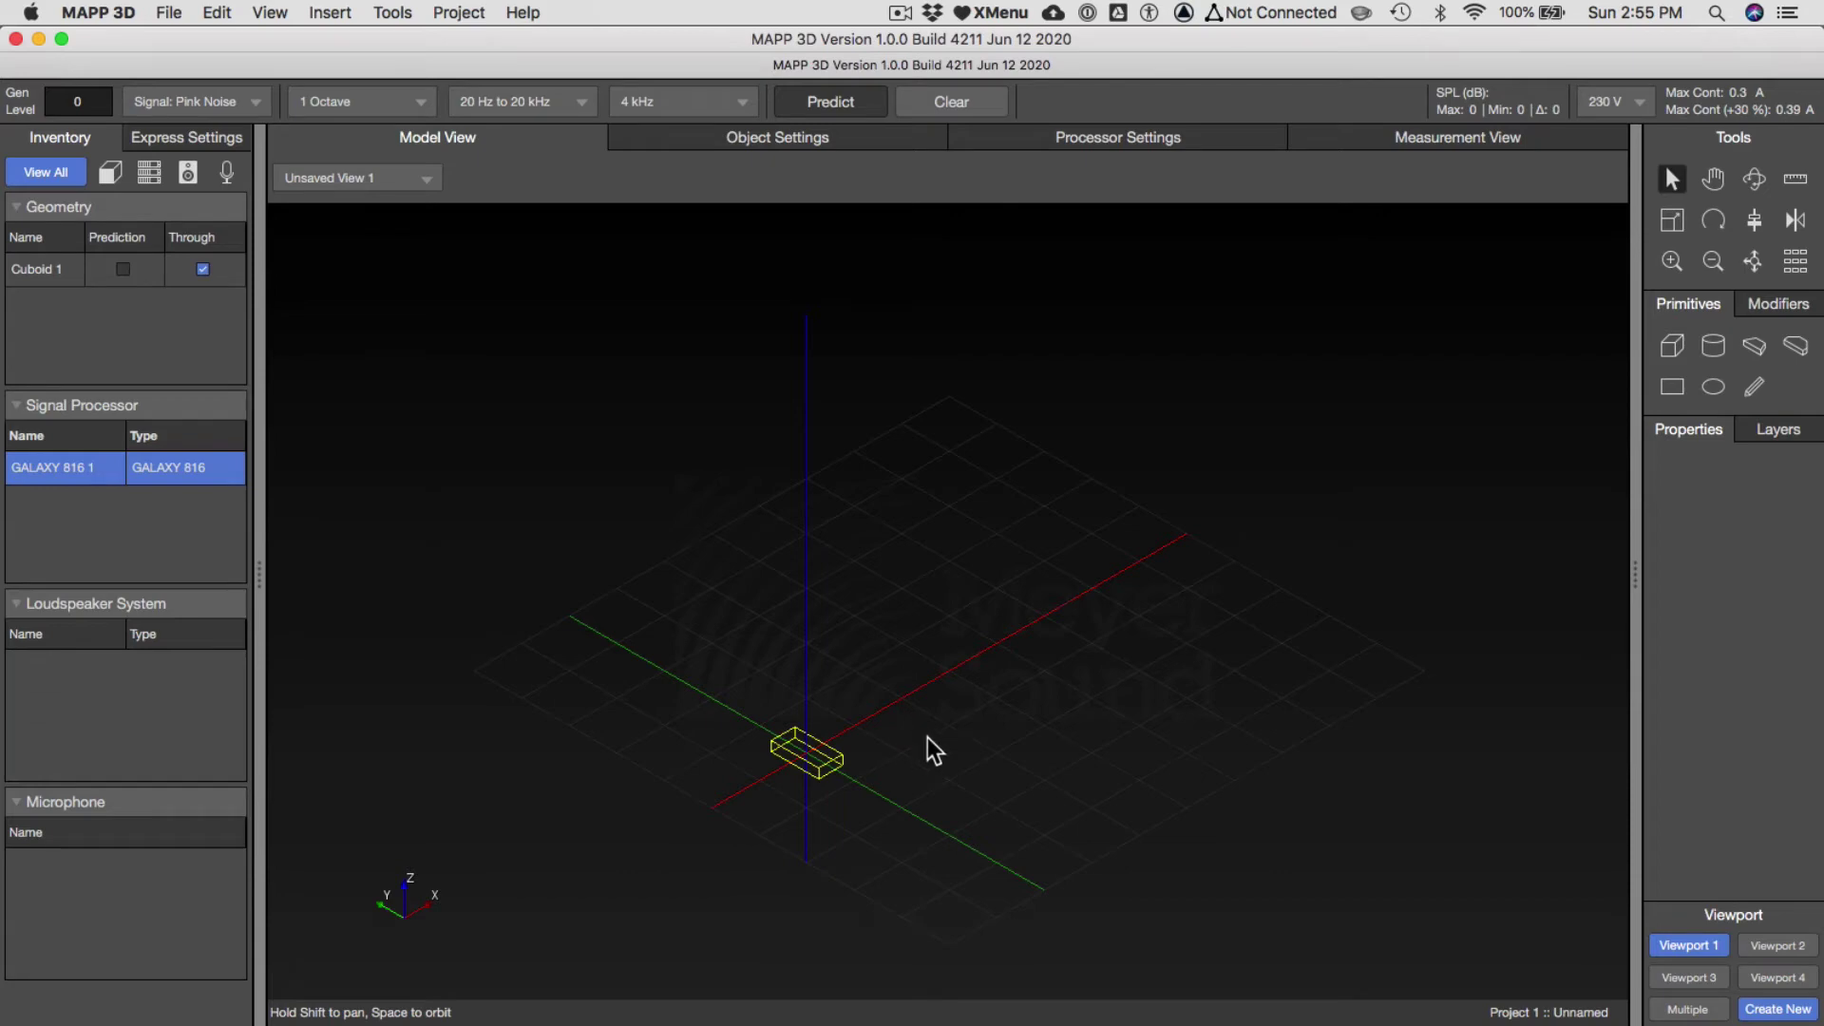
pyautogui.moveTo(927, 738); pyautogui.dragTo(745, 754)
# Scroll the Word guide to the stage dimensions D 50, W 50, H 2.
pyautogui.press('super+Tab')
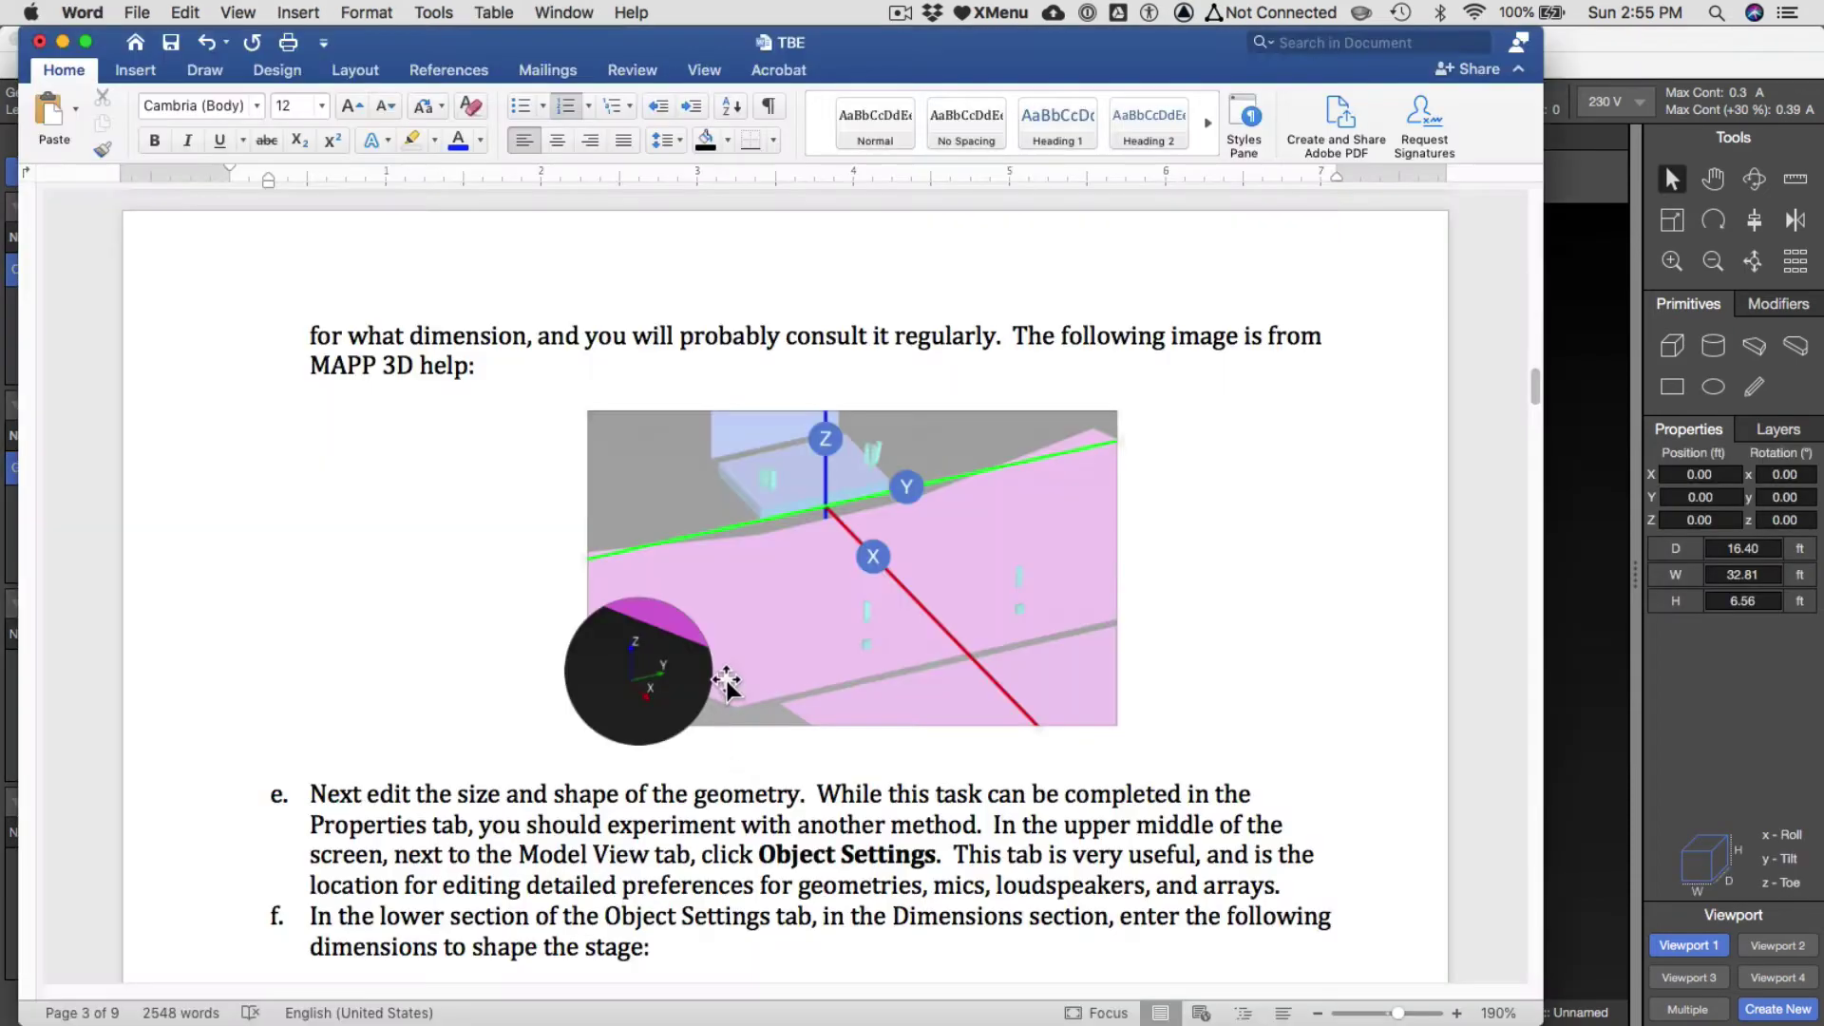
pyautogui.scroll(-1, 885, 634)
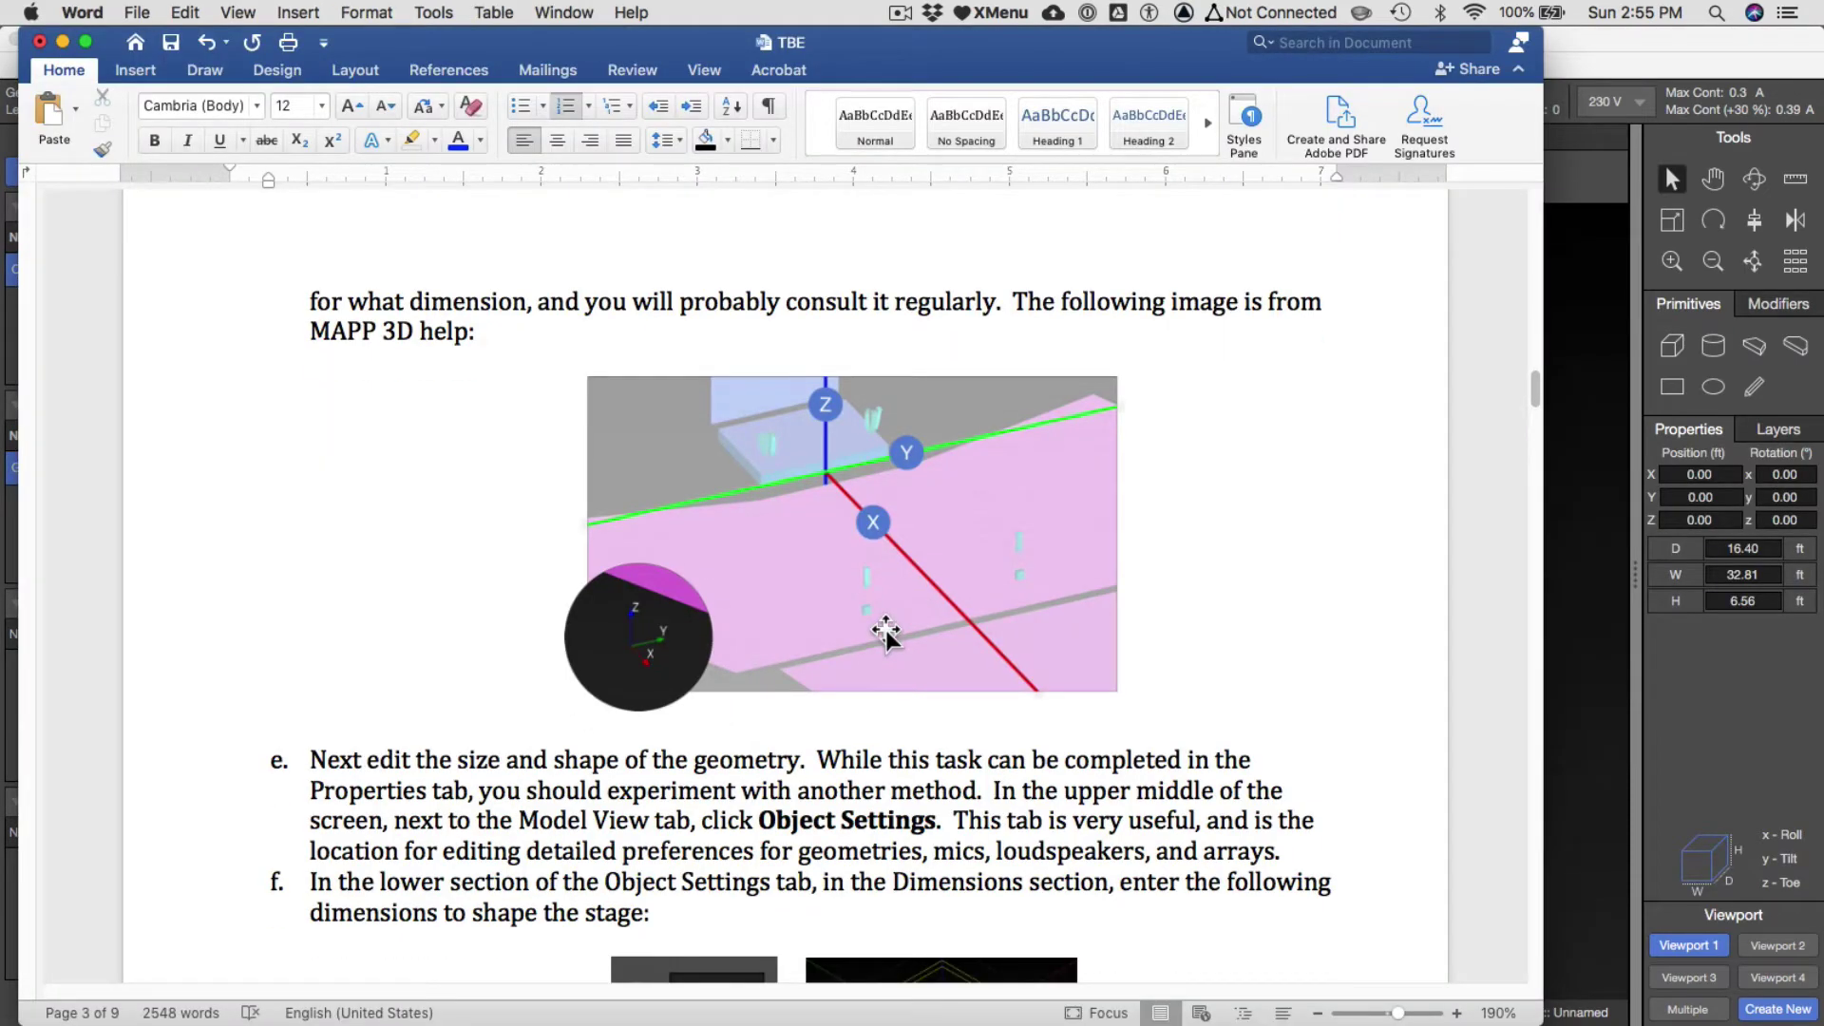
pyautogui.scroll(-6, 885, 633)
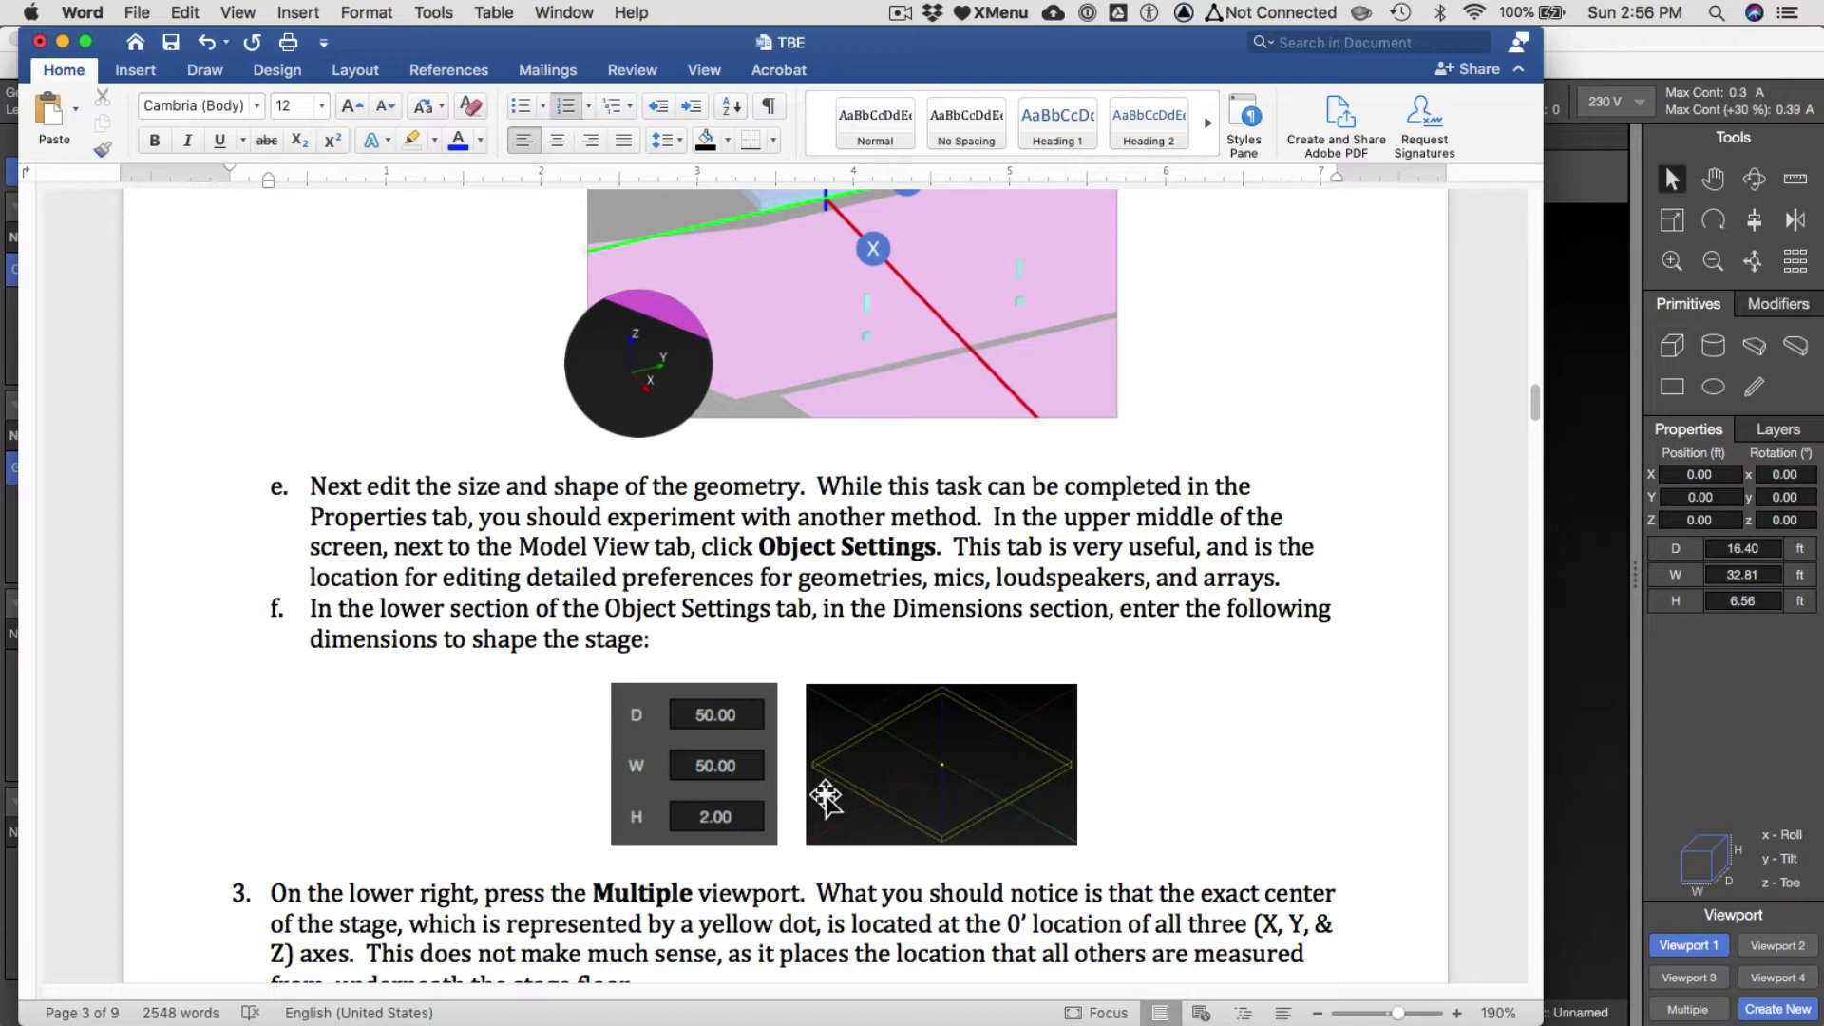
pyautogui.press('super+Tab')
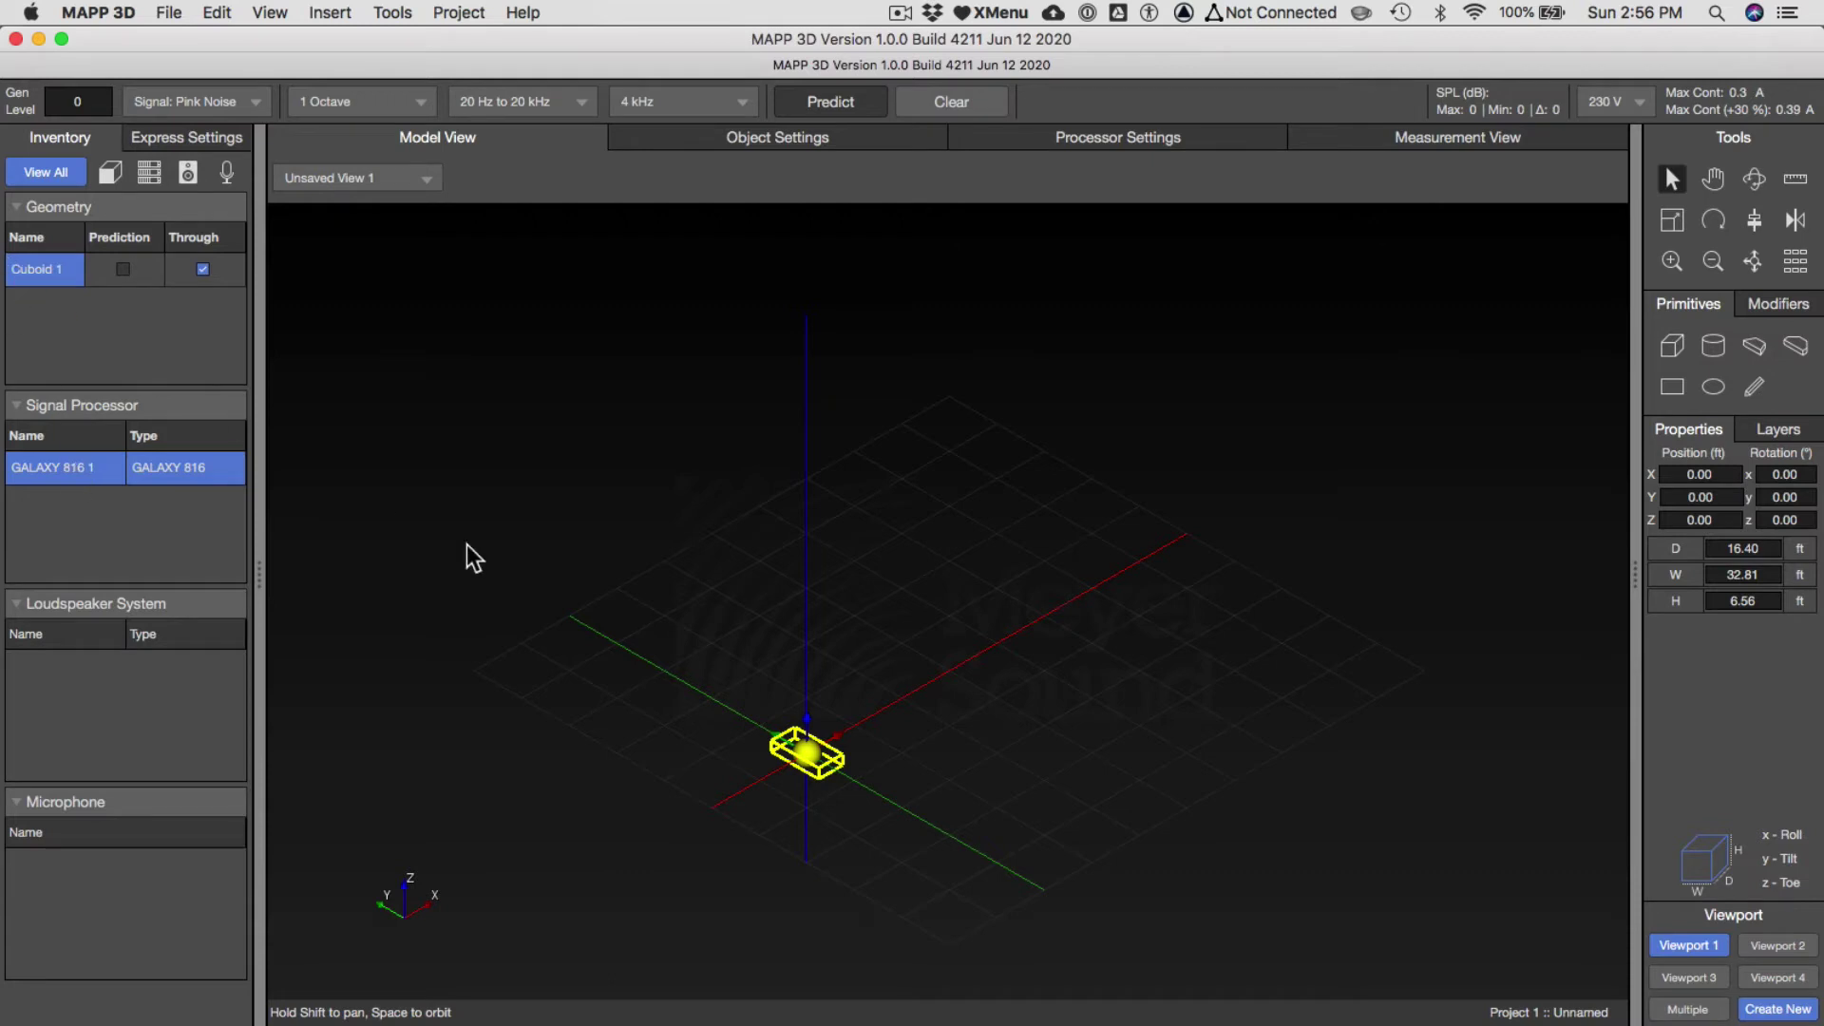
# Resize Cuboid 1 in Object Settings to D 50, W 50, H 2 ft, then return to Model View.
pyautogui.click(739, 138)
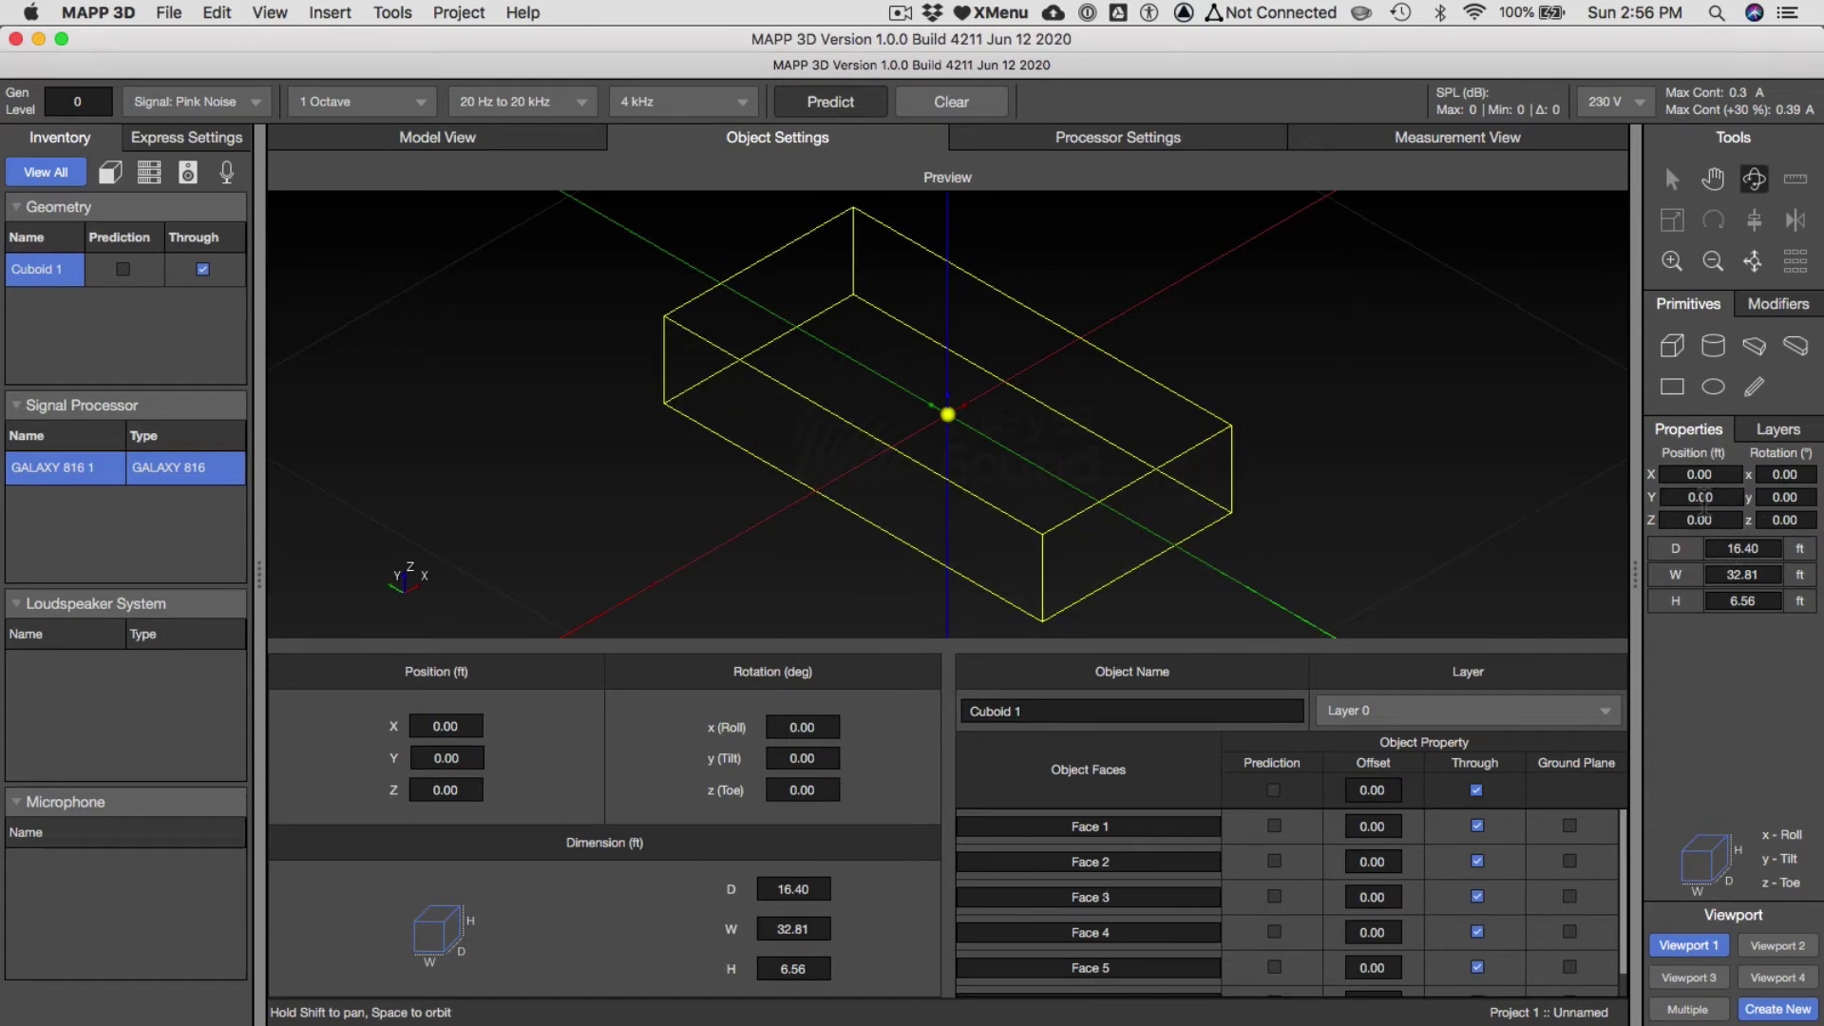
pyautogui.doubleClick(813, 889)
pyautogui.press('super+Tab')
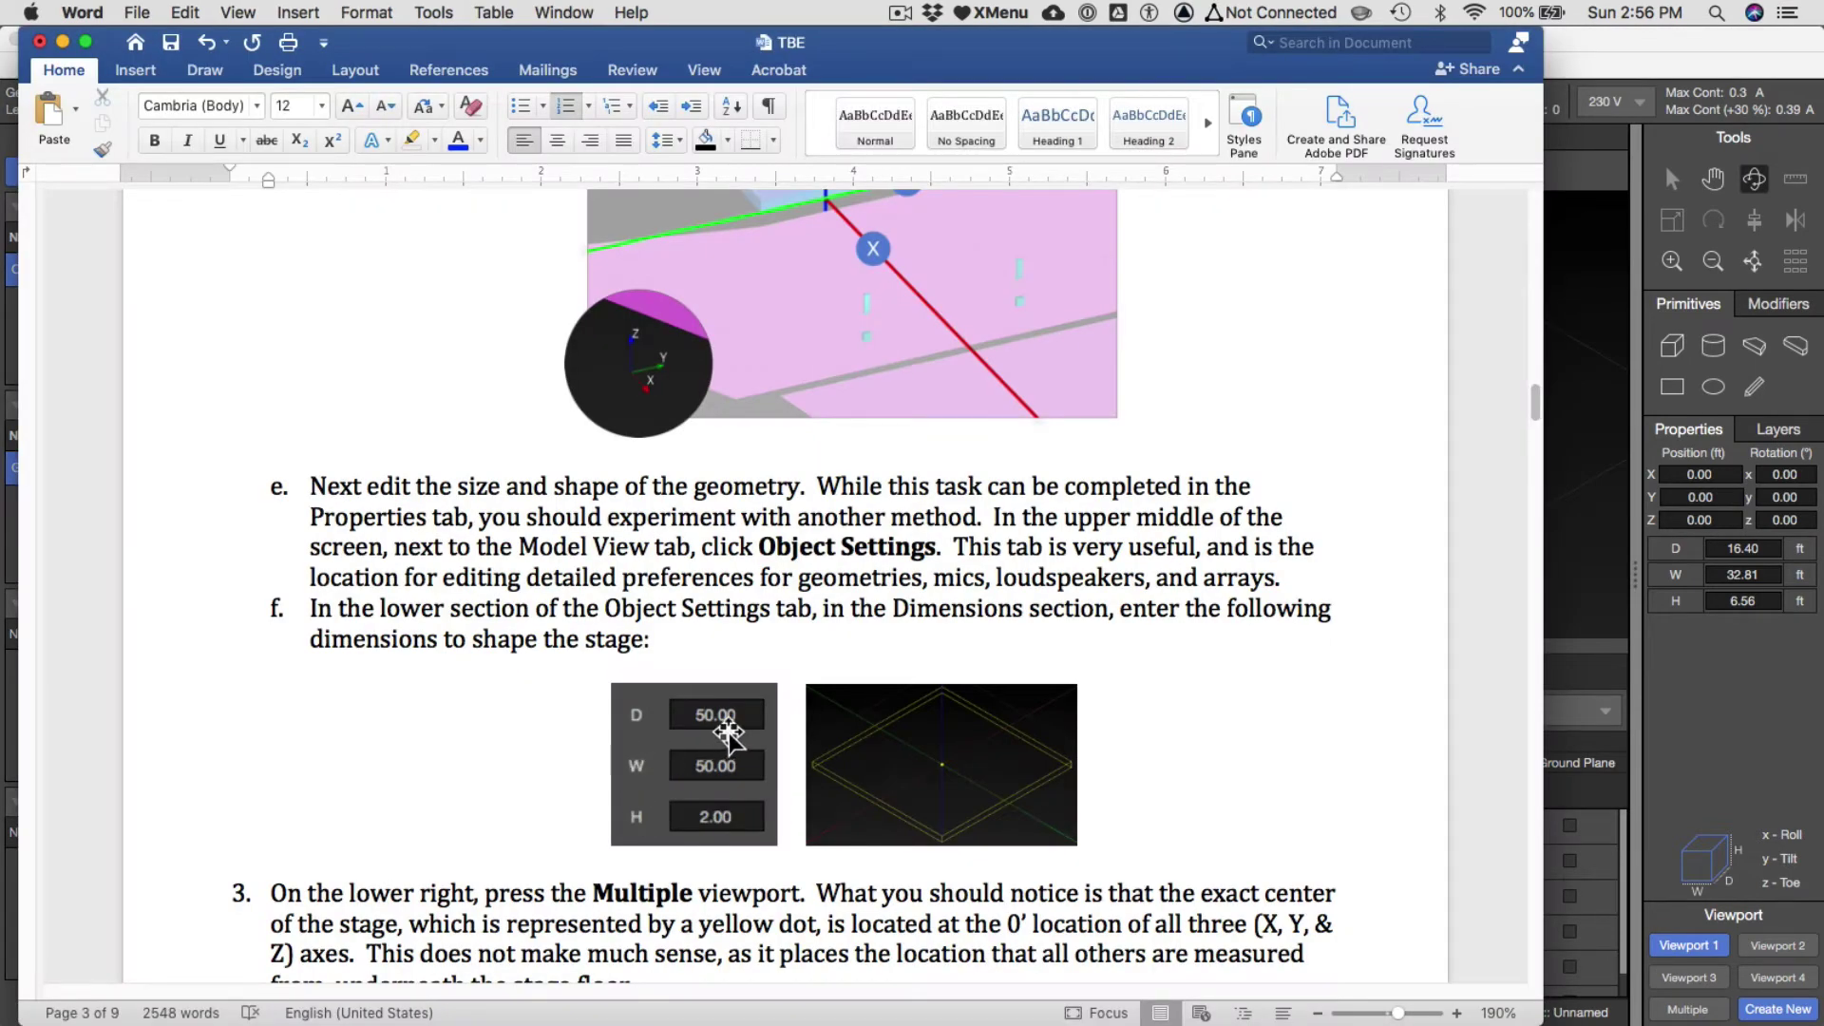
pyautogui.press('super+Tab')
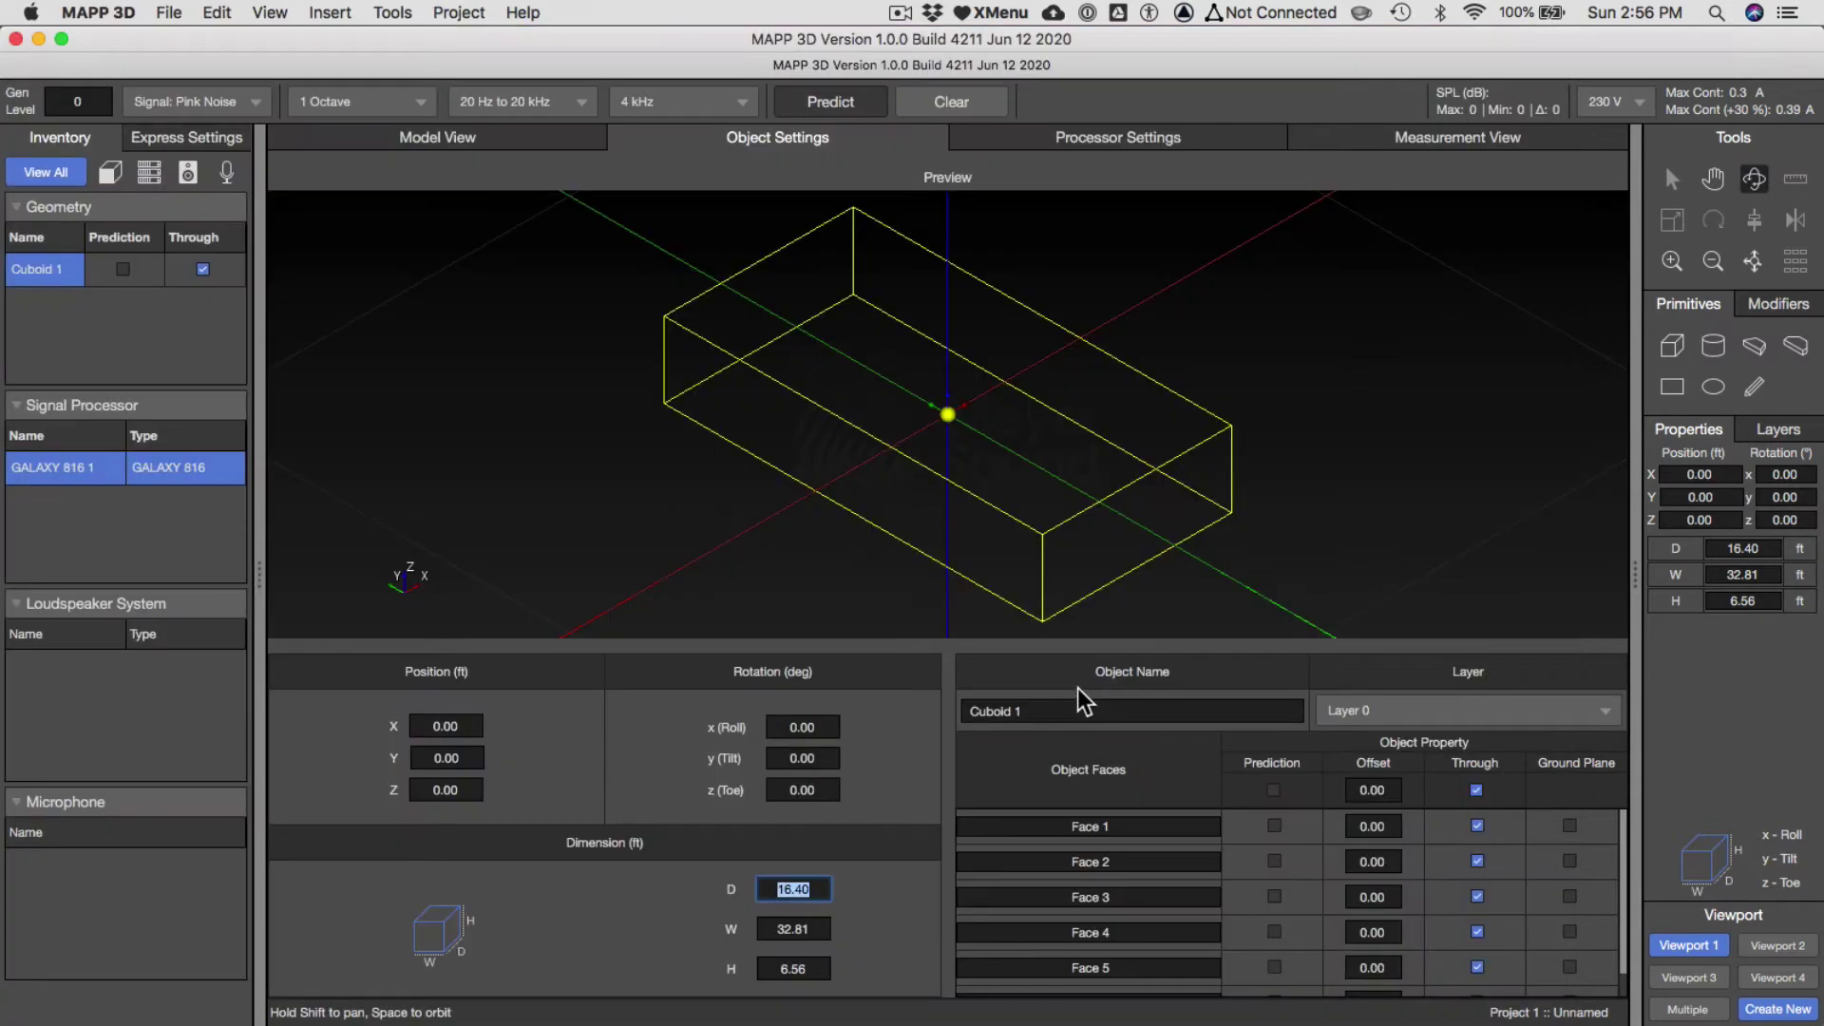
pyautogui.write('50')
pyautogui.press('Tab')
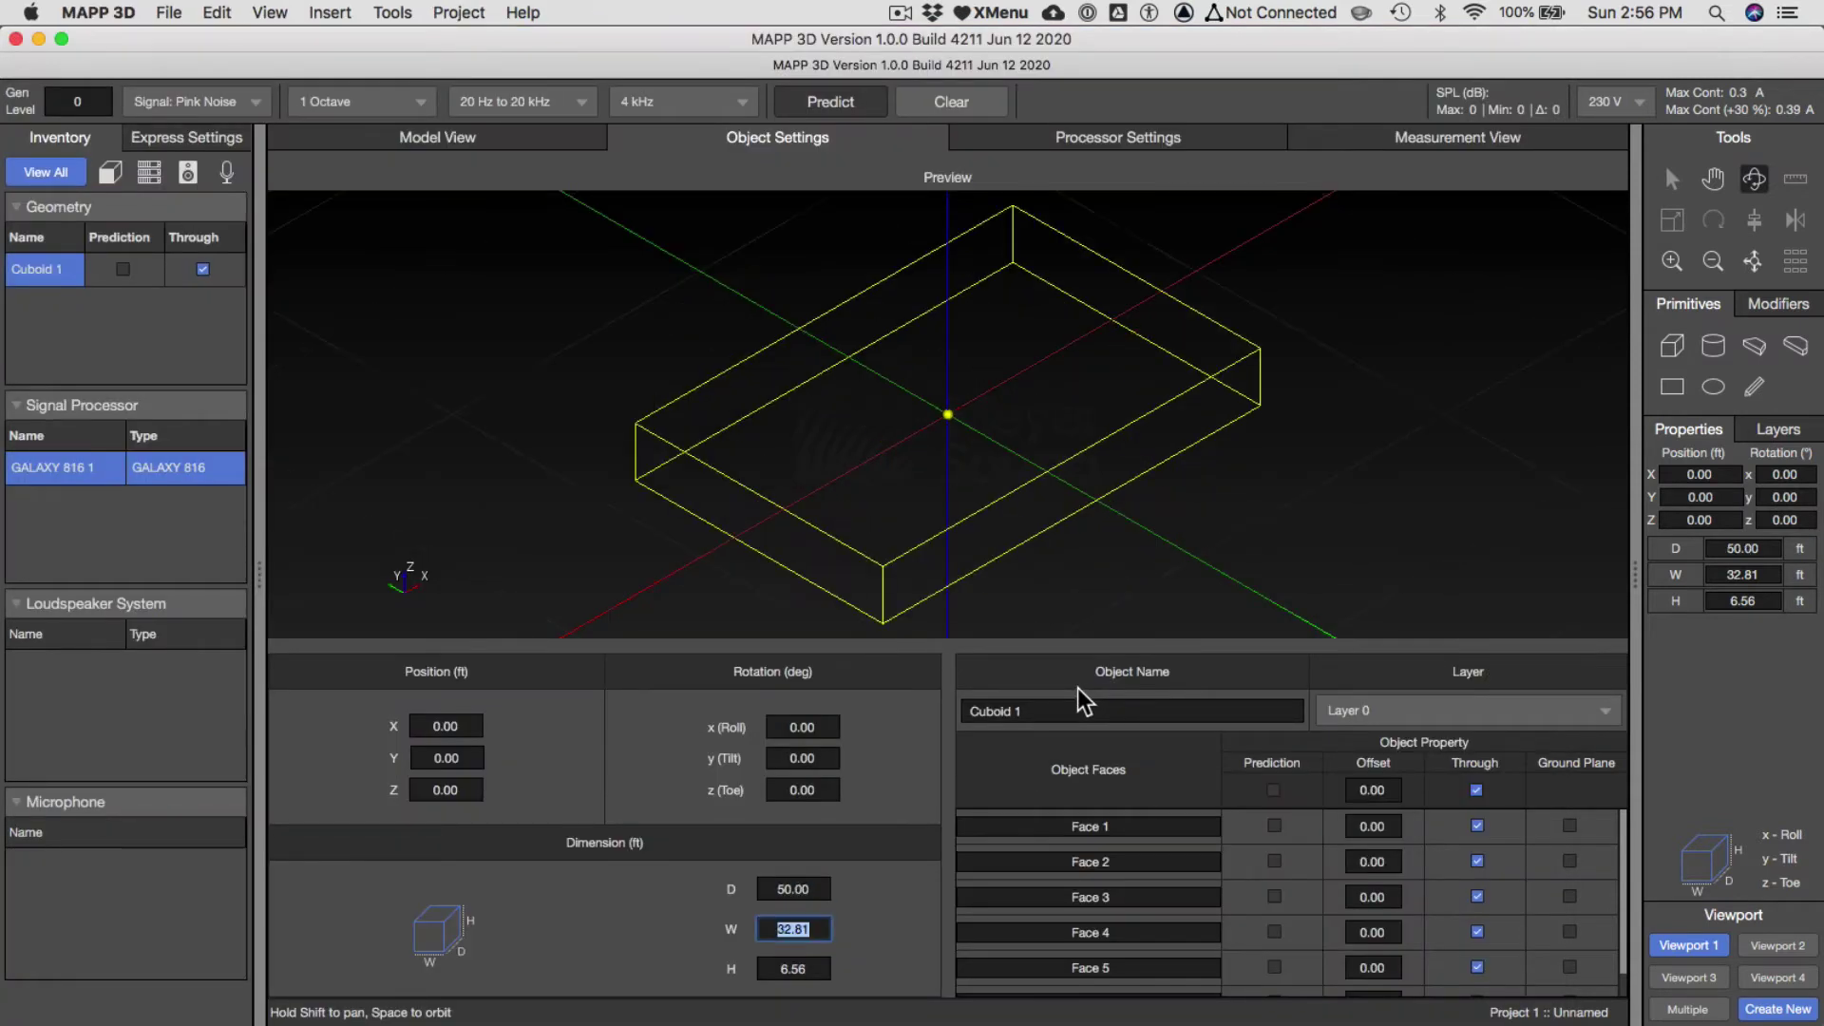
pyautogui.write('50')
pyautogui.press('Tab')
pyautogui.write('2')
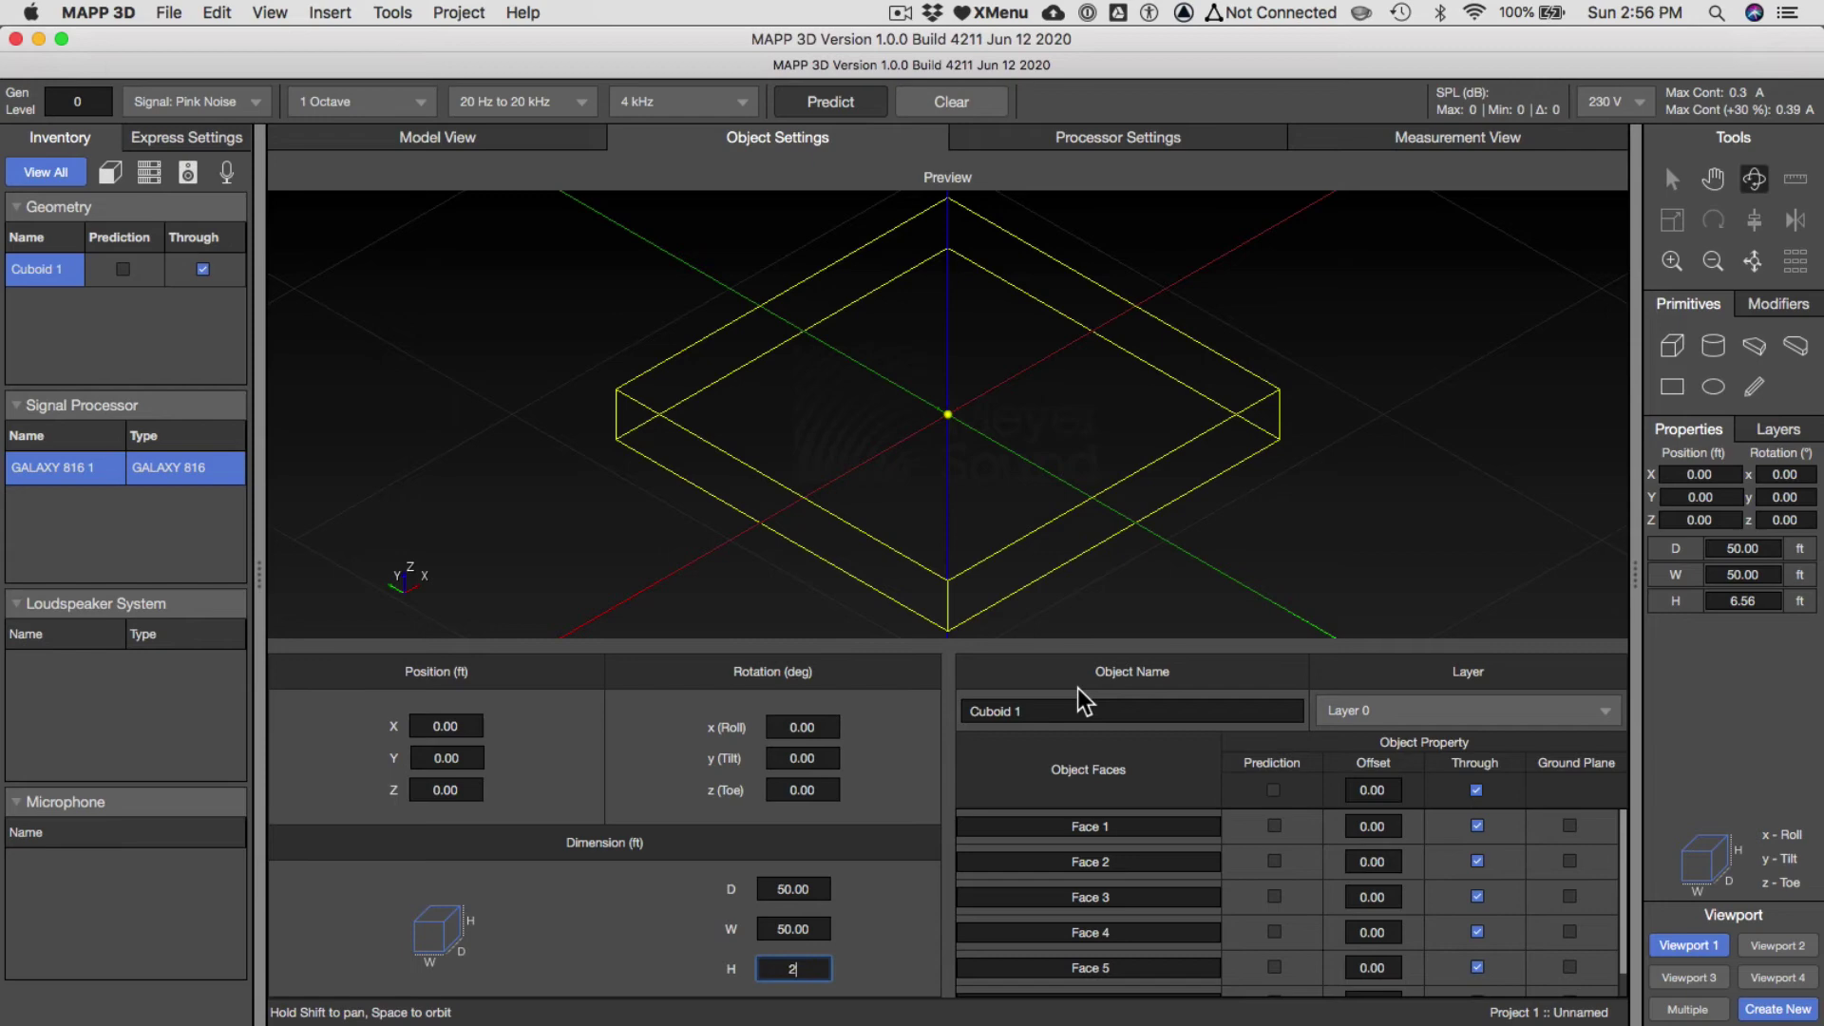
pyautogui.press('Return')
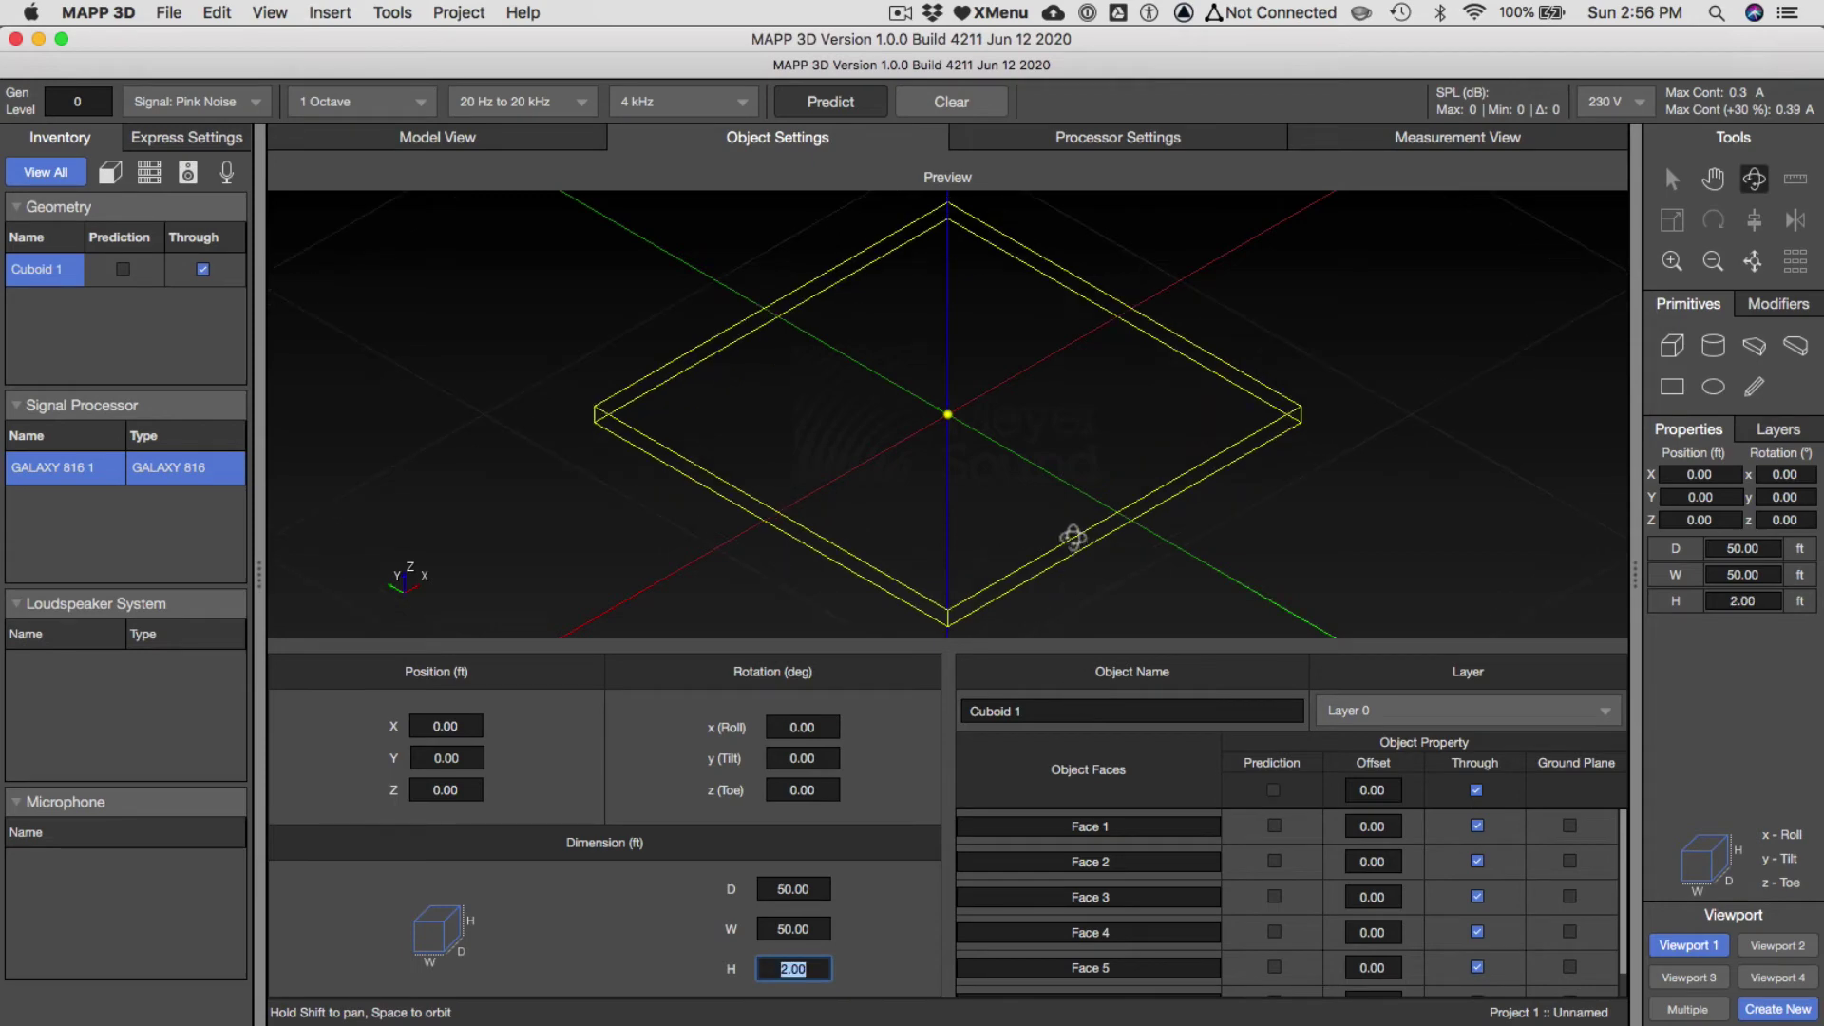
pyautogui.click(521, 140)
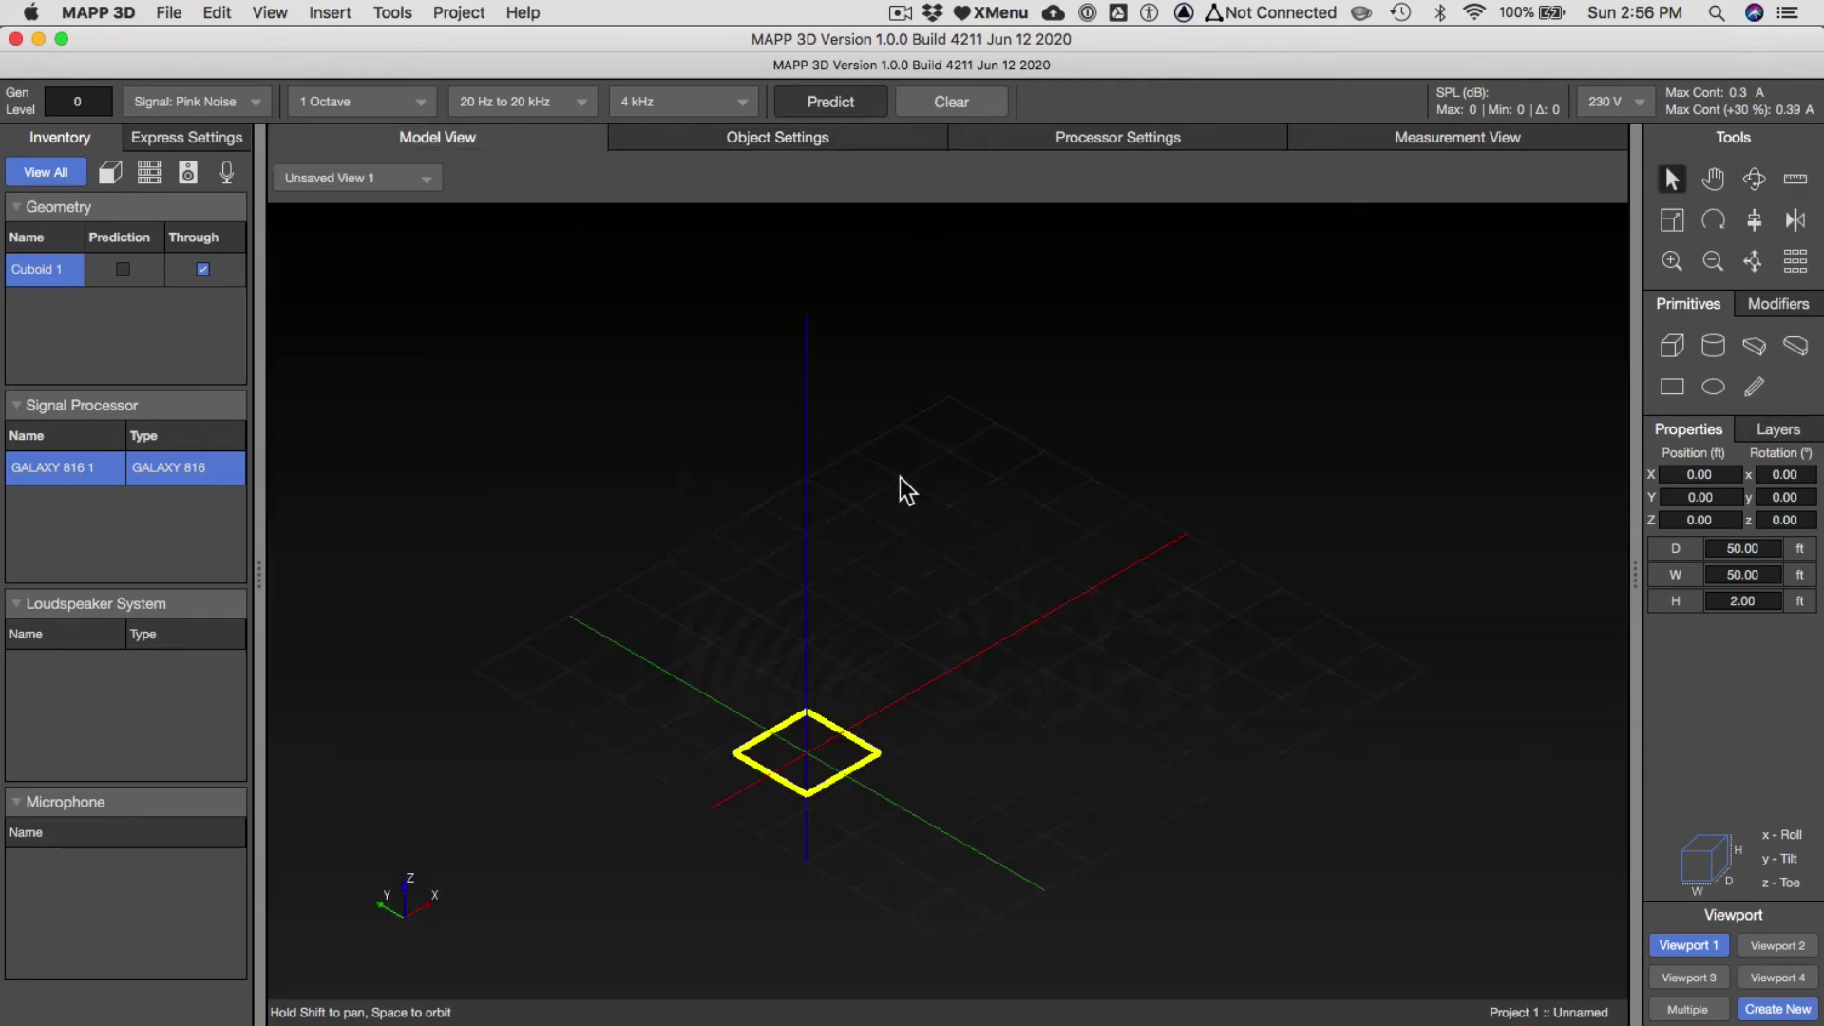
pyautogui.click(965, 809)
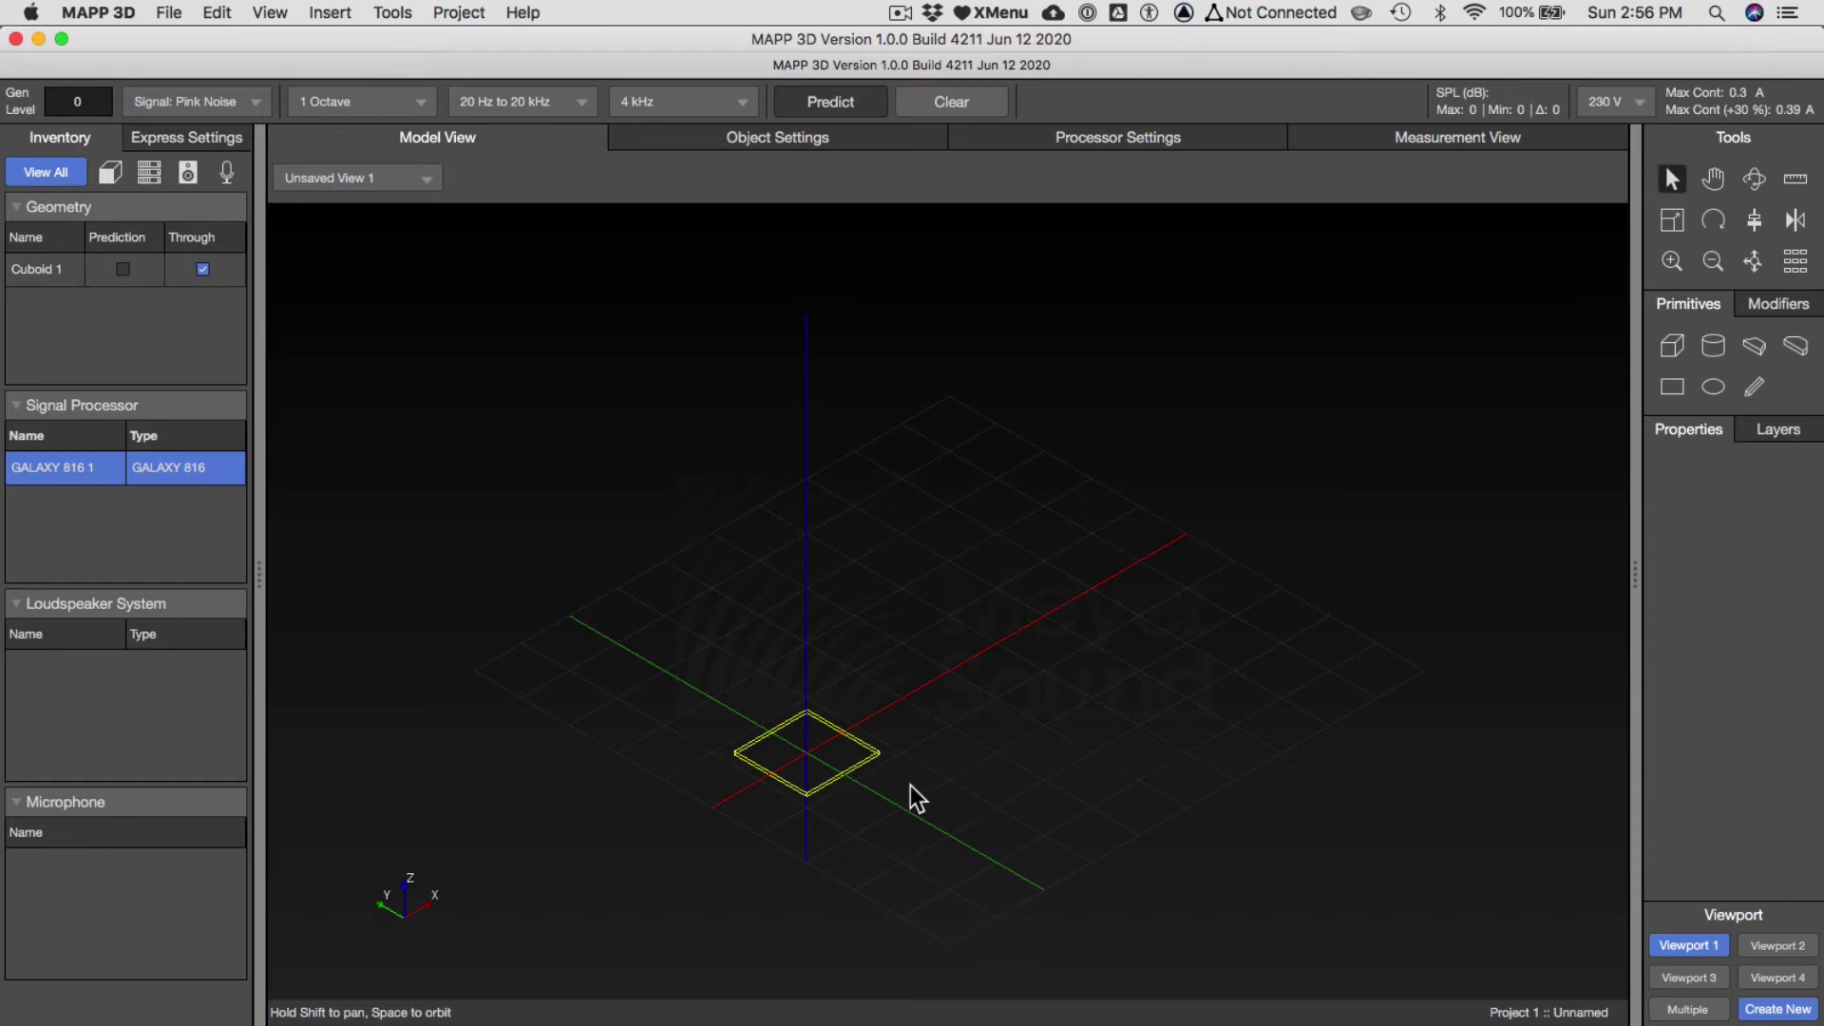
# Split the view into four viewports and zoom the panes to inspect the flat stage.
pyautogui.press('super+Tab')
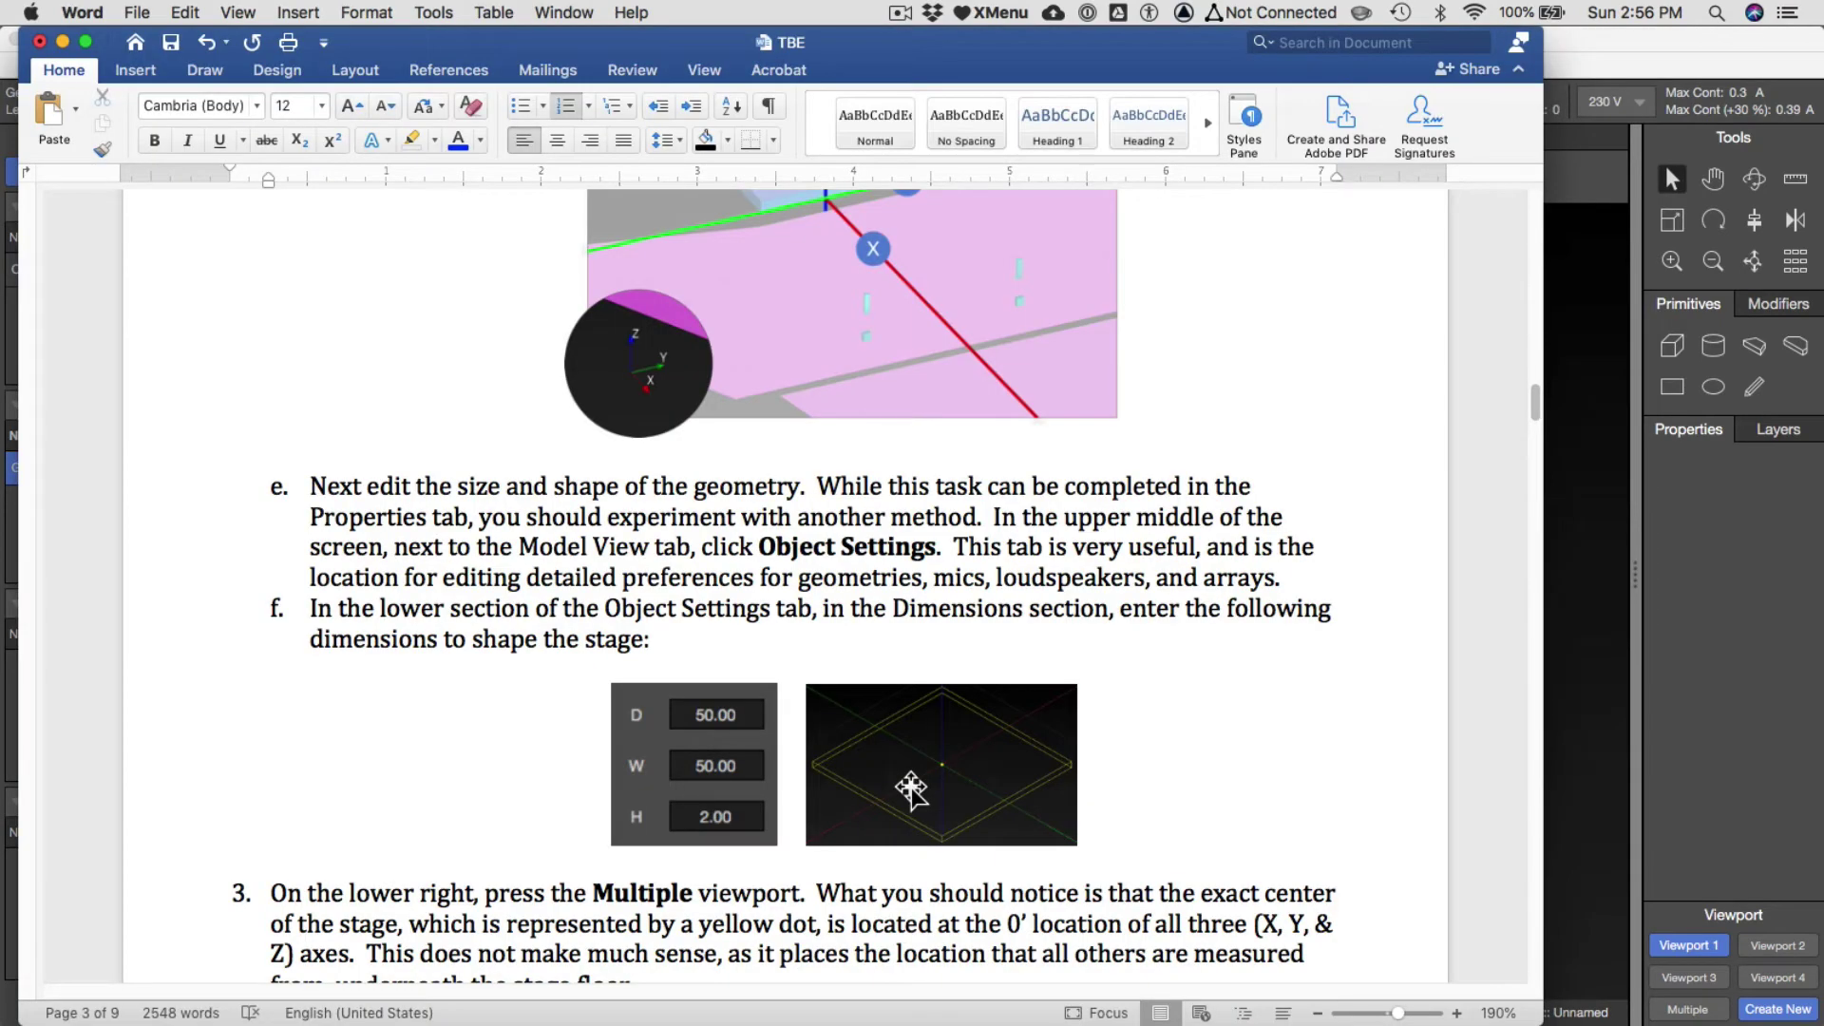
pyautogui.press('super+Tab')
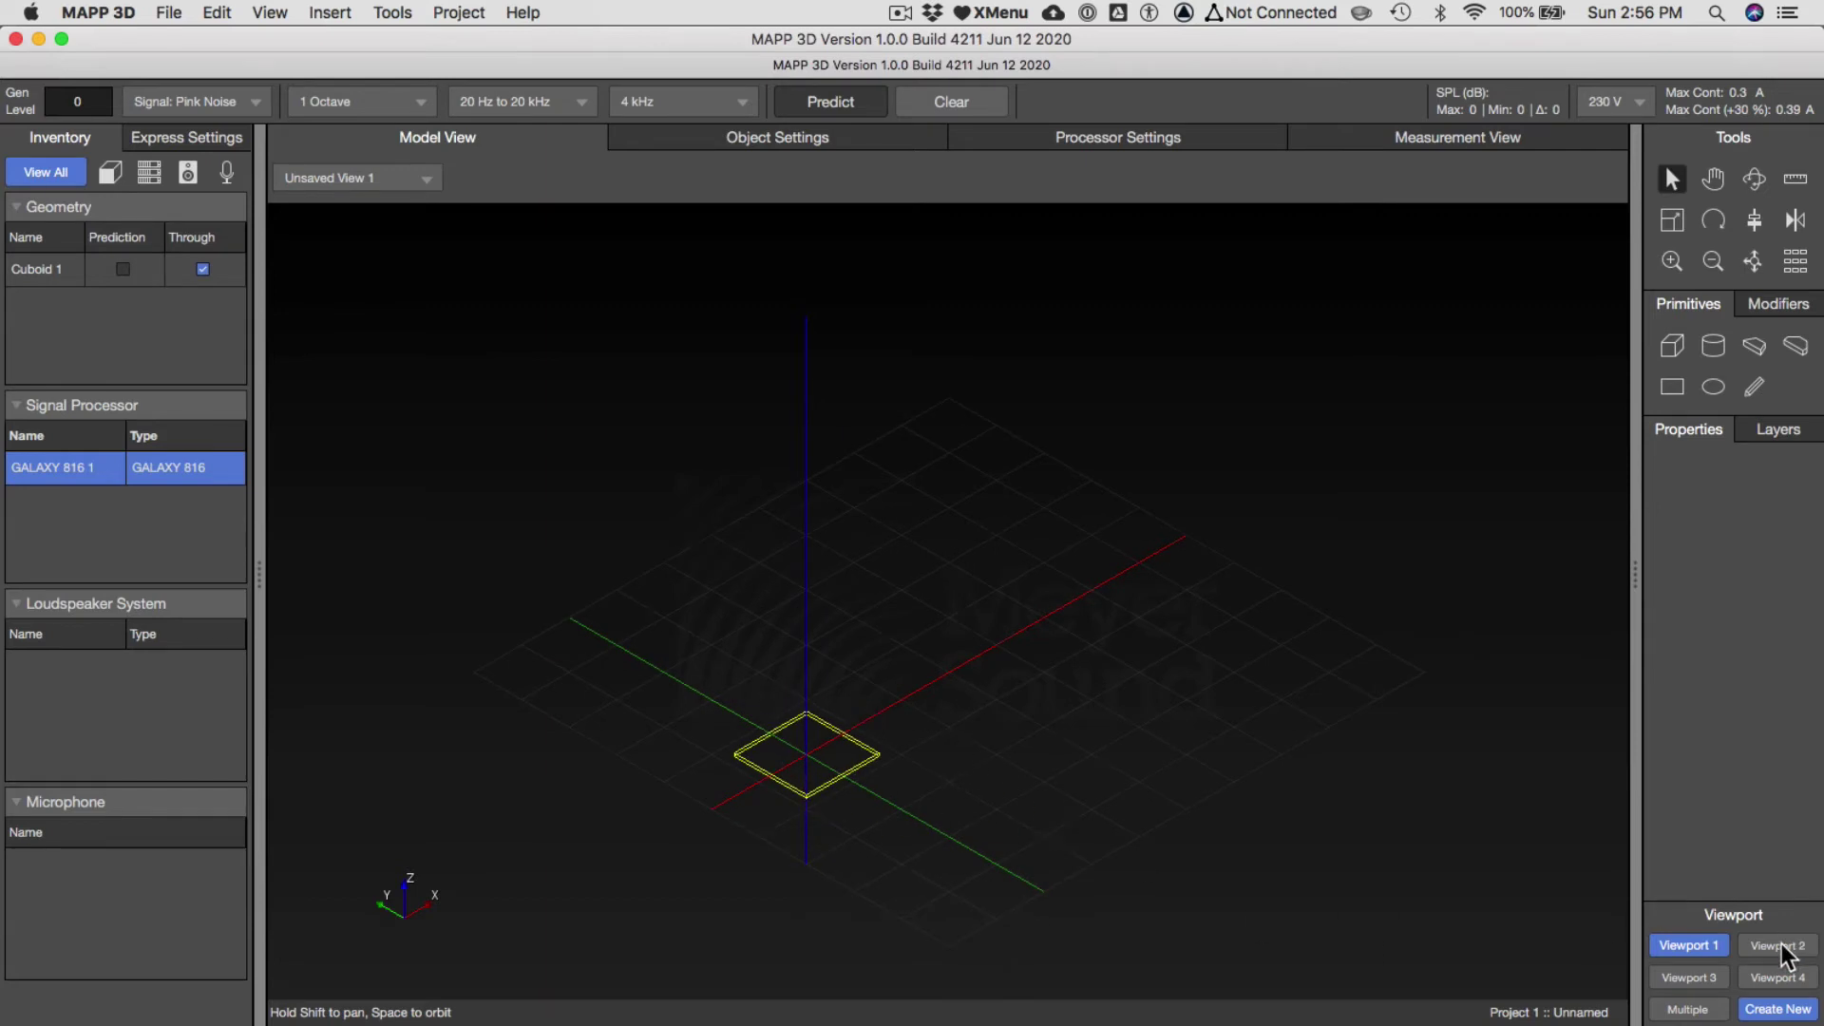
pyautogui.click(1689, 1009)
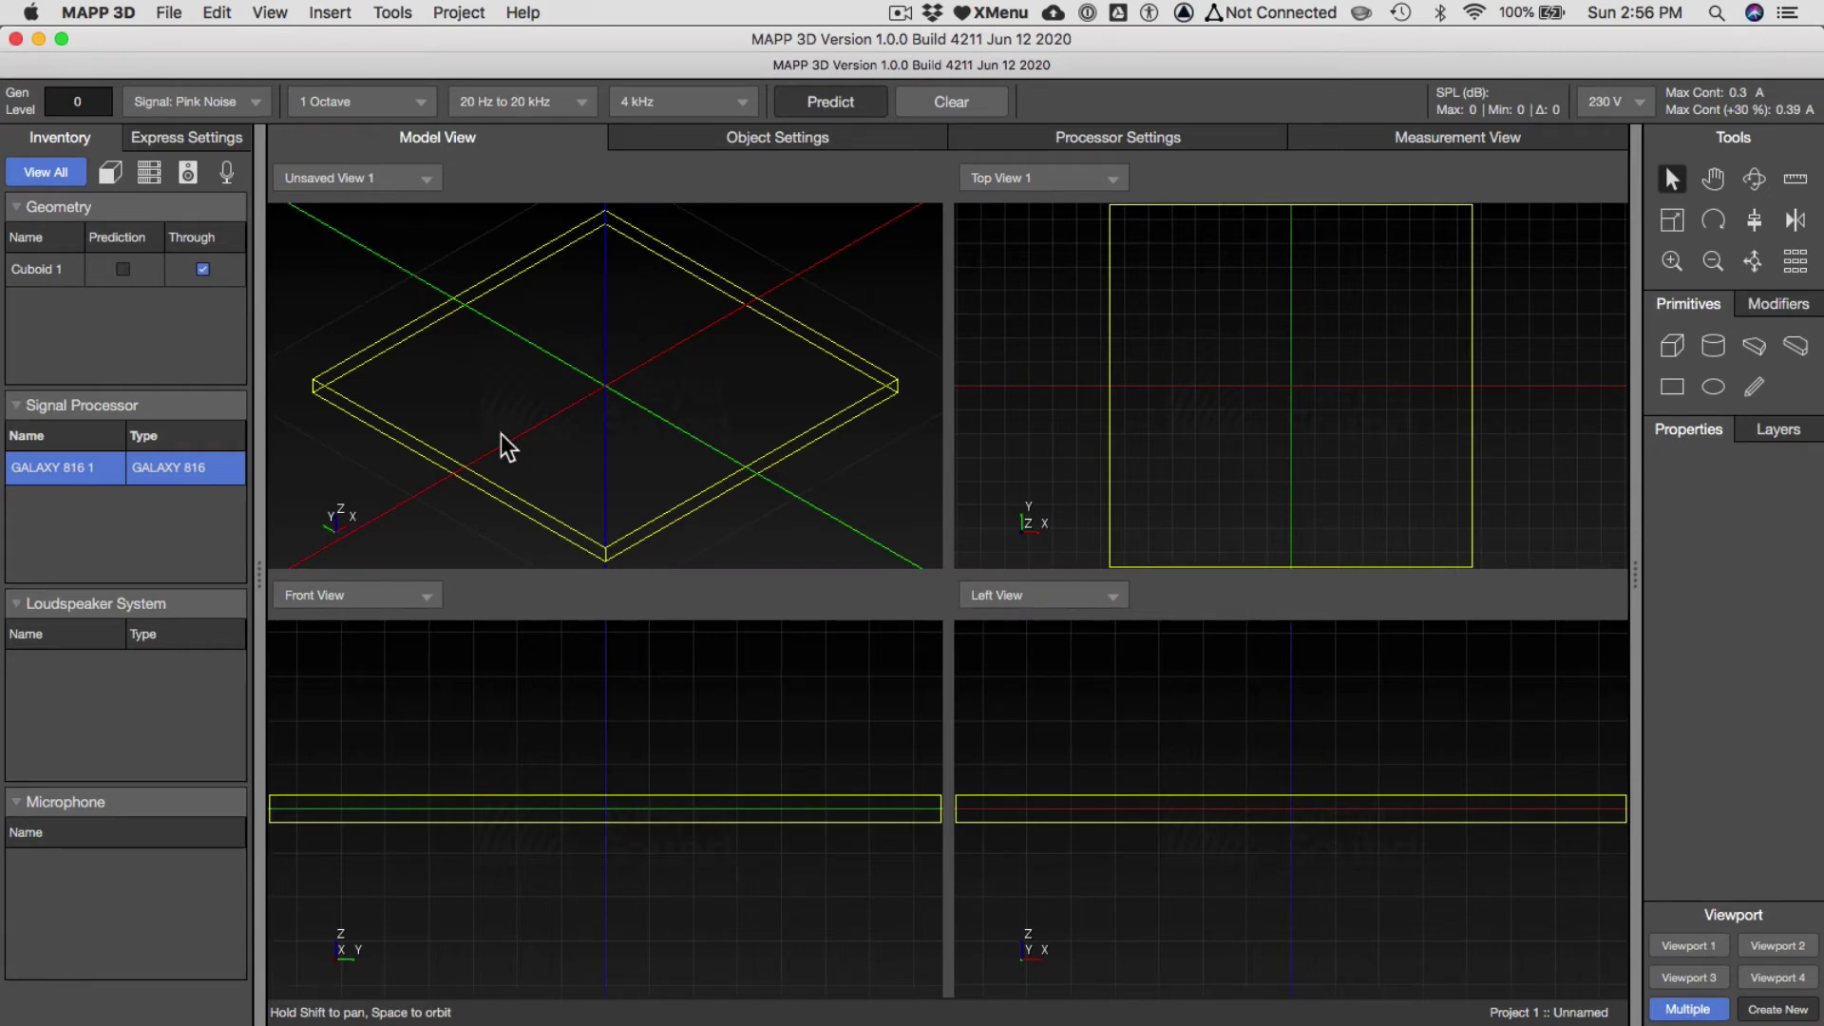
pyautogui.scroll(2, 655, 340)
pyautogui.scroll(-4, 704, 391)
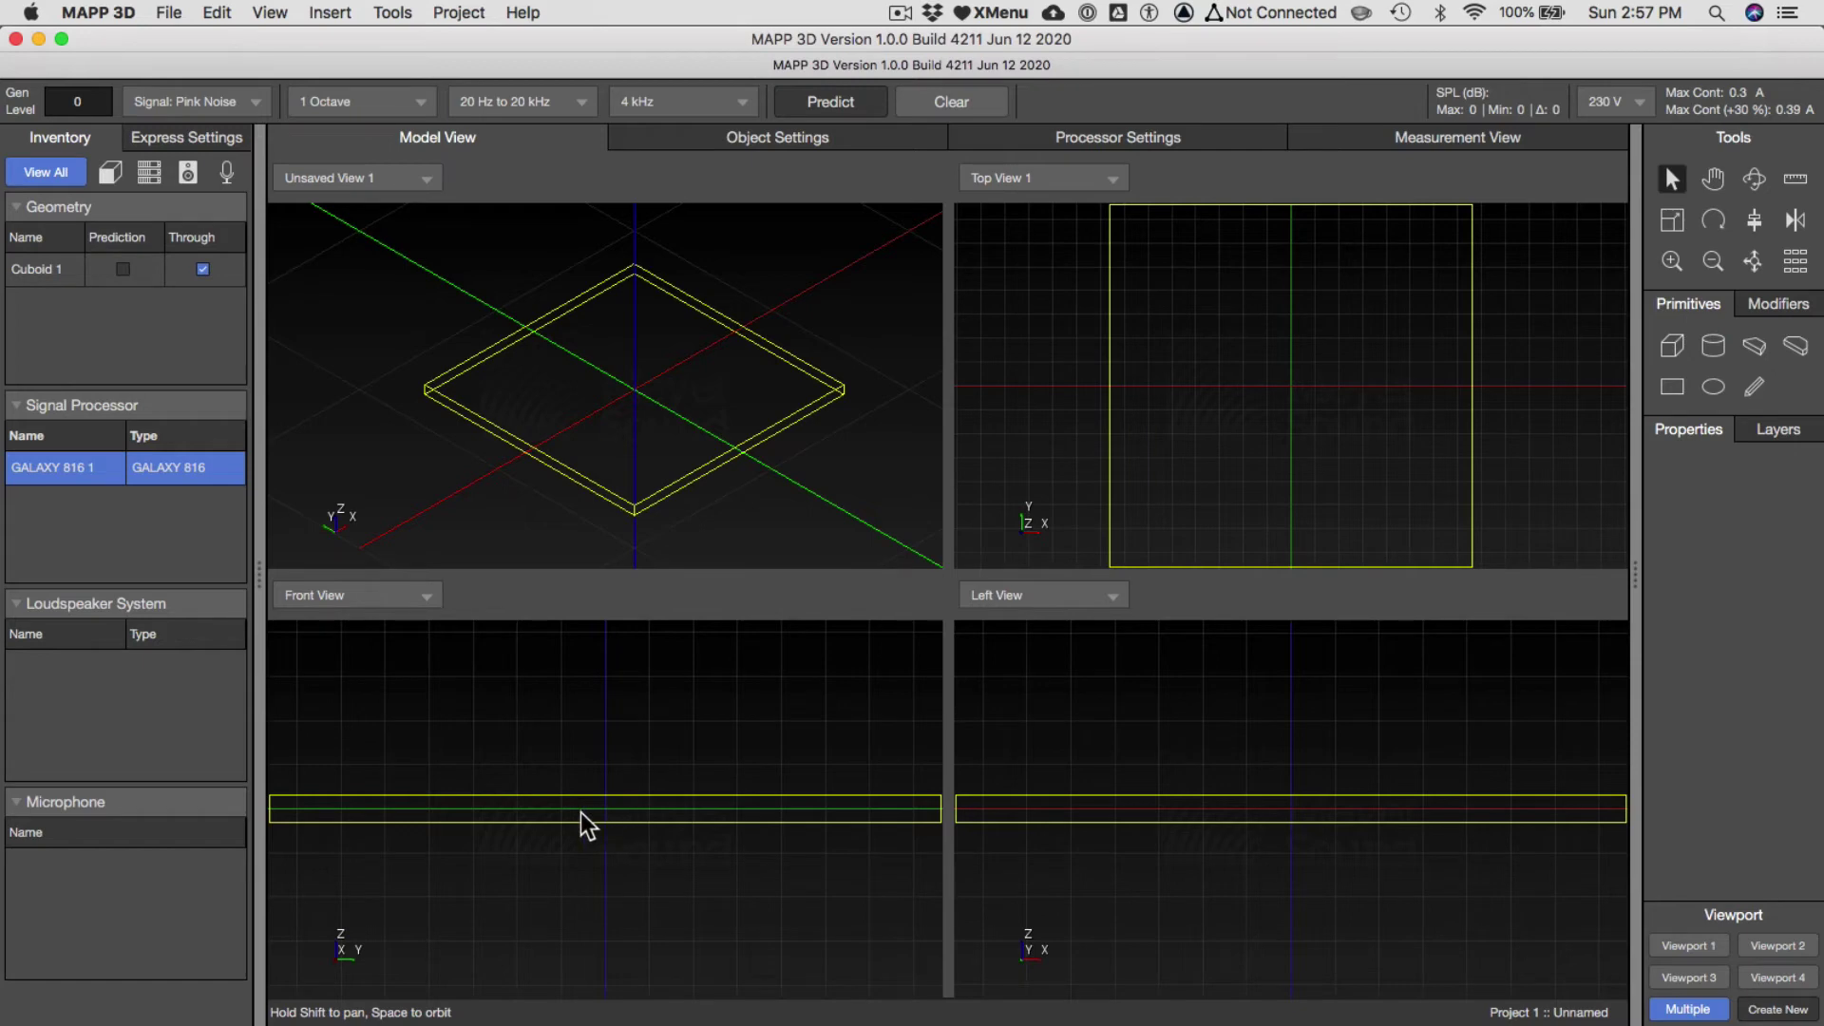
pyautogui.scroll(5, 636, 828)
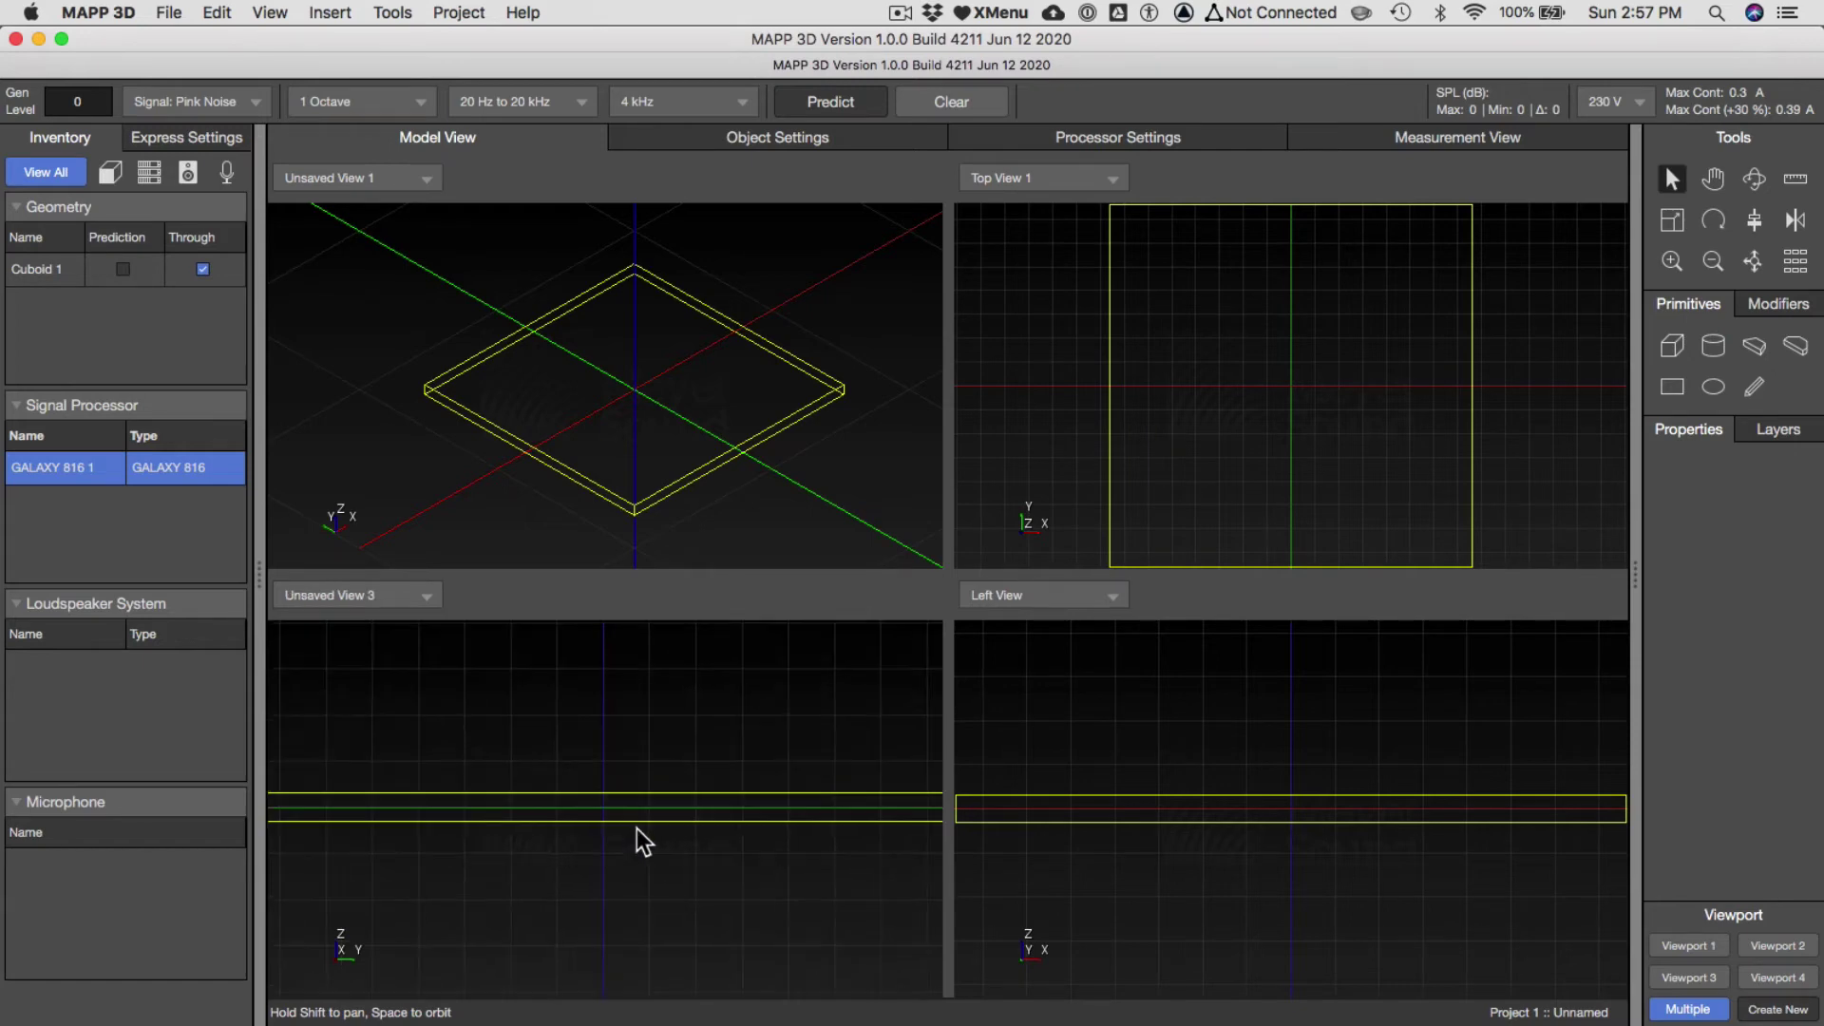
pyautogui.scroll(-3, 549, 802)
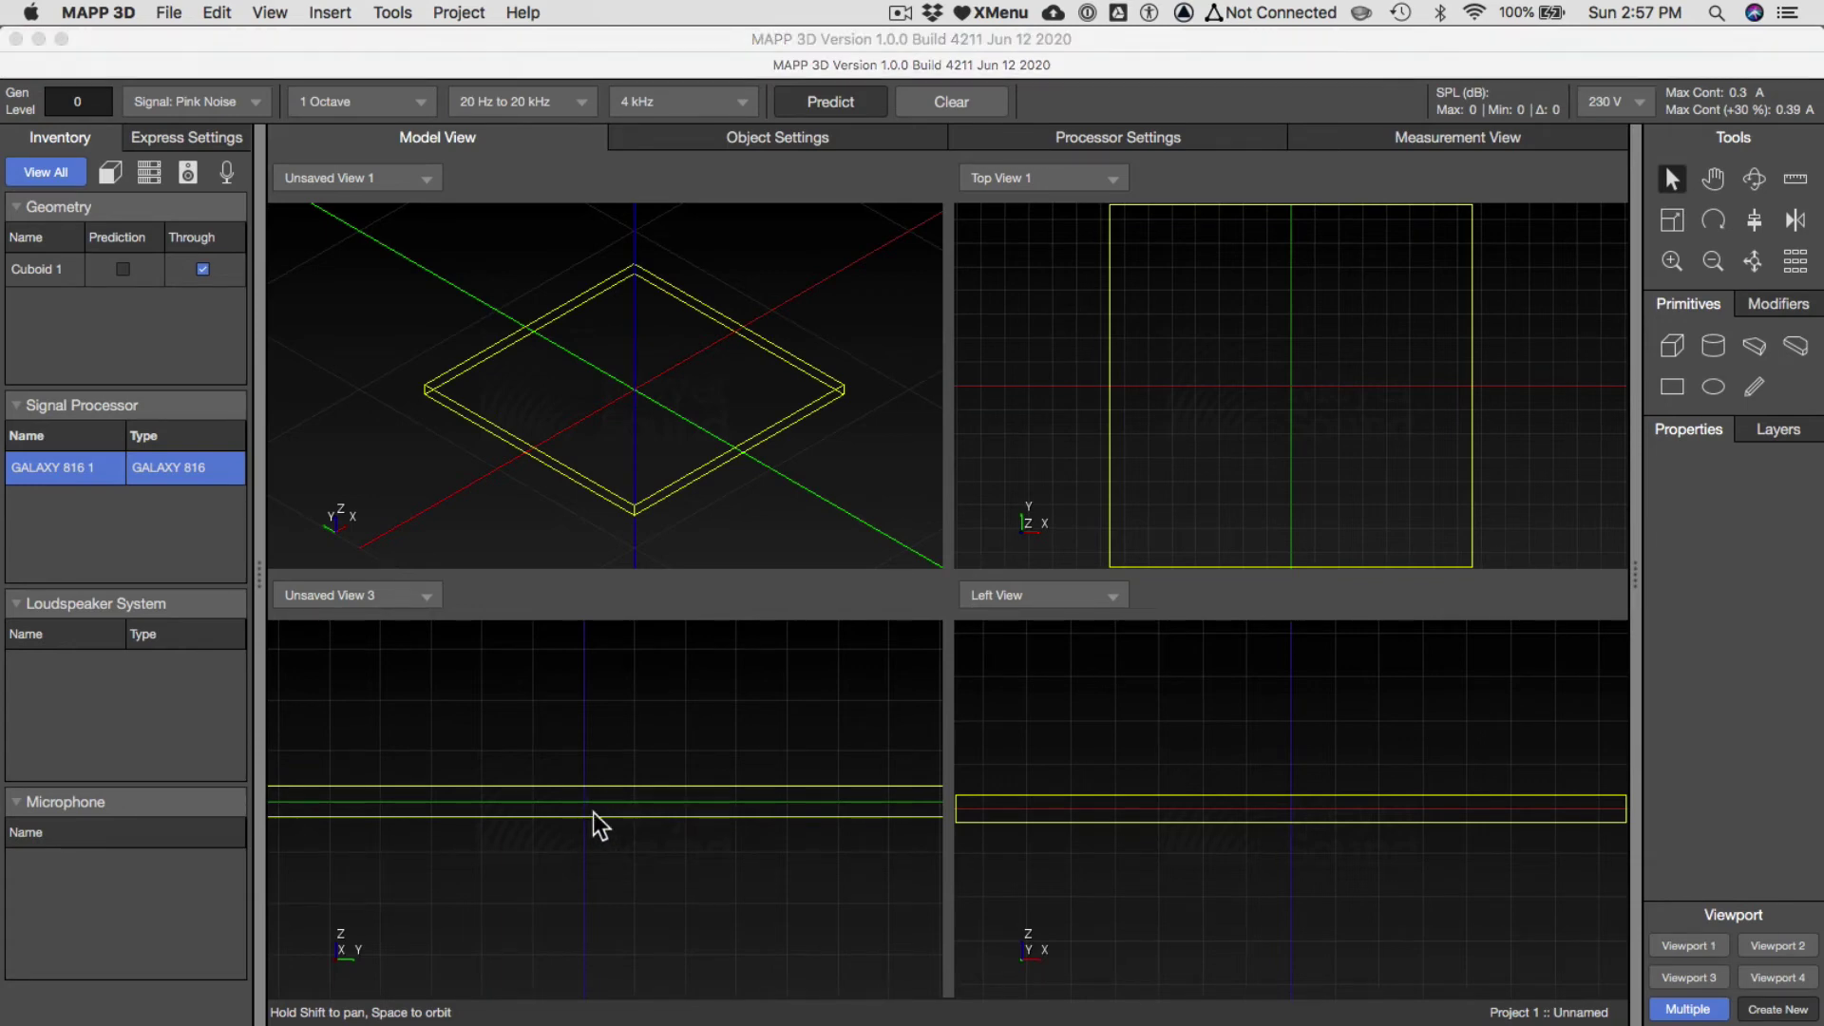
# Read Word's vertex and origin steps and restore a single 3D viewport.
pyautogui.press('super+Tab')
pyautogui.scroll(-10, 747, 703)
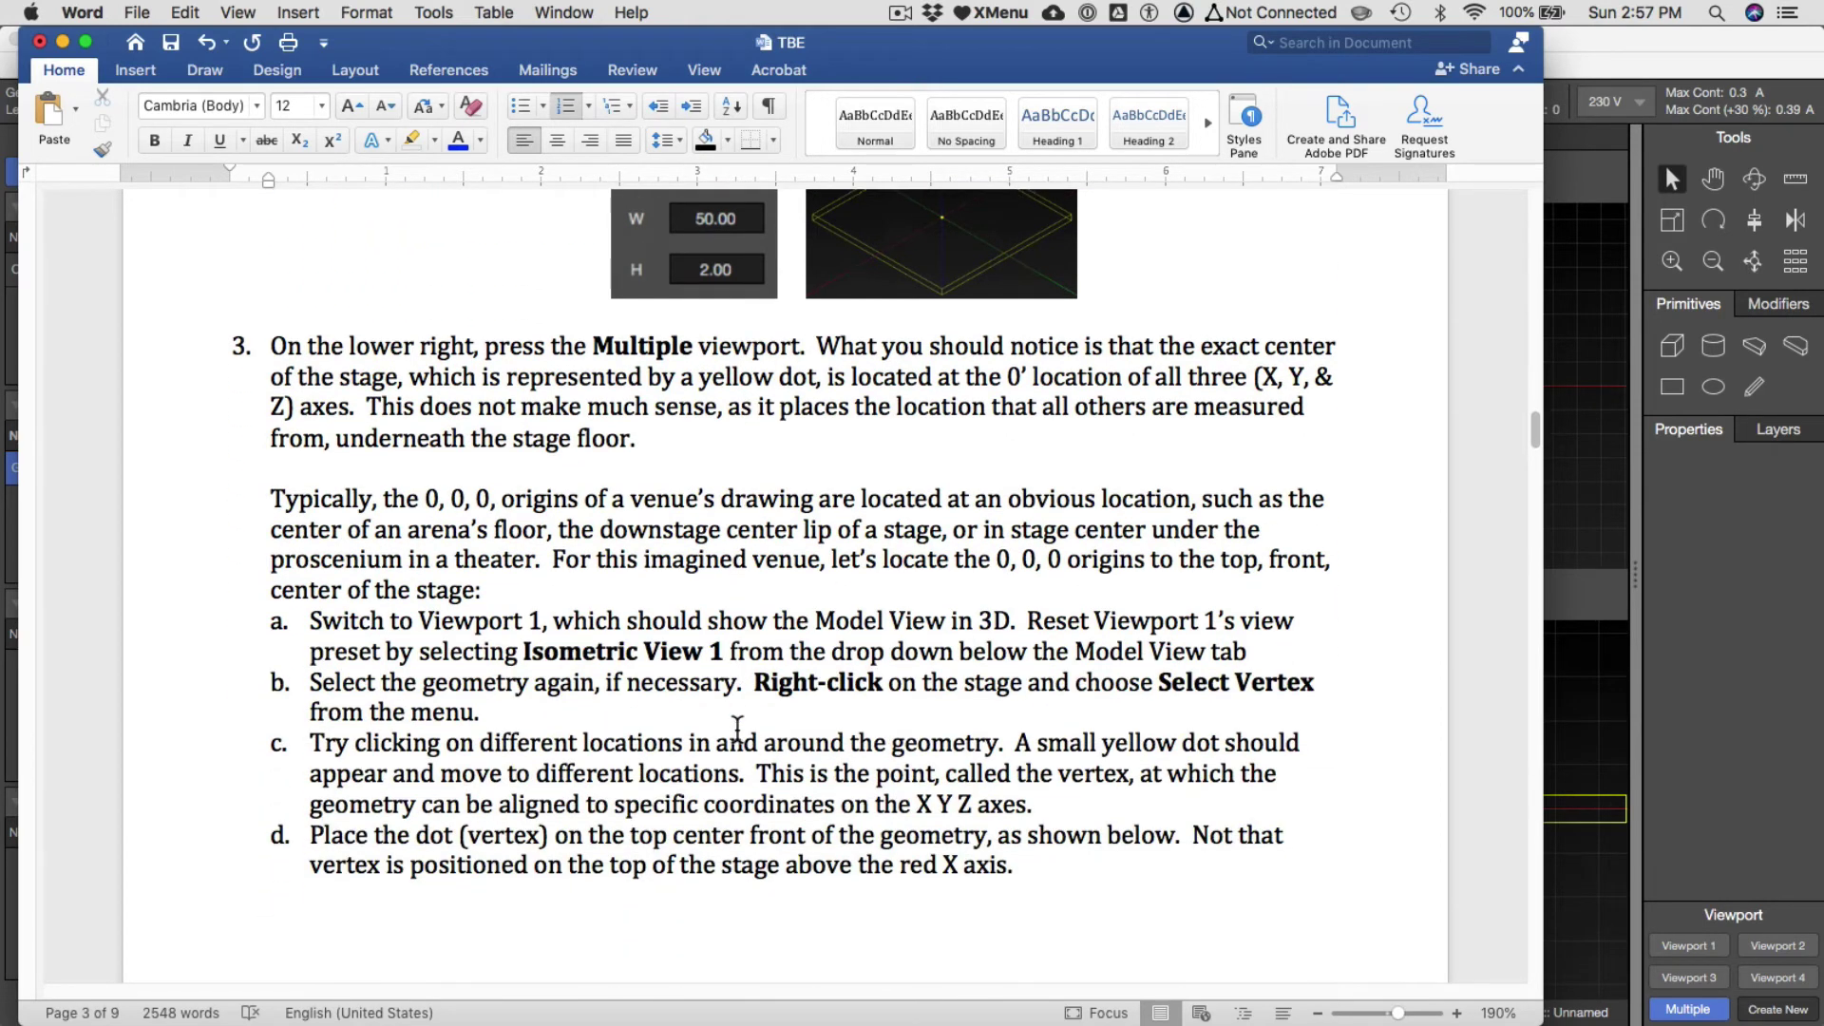
pyautogui.scroll(-2, 737, 722)
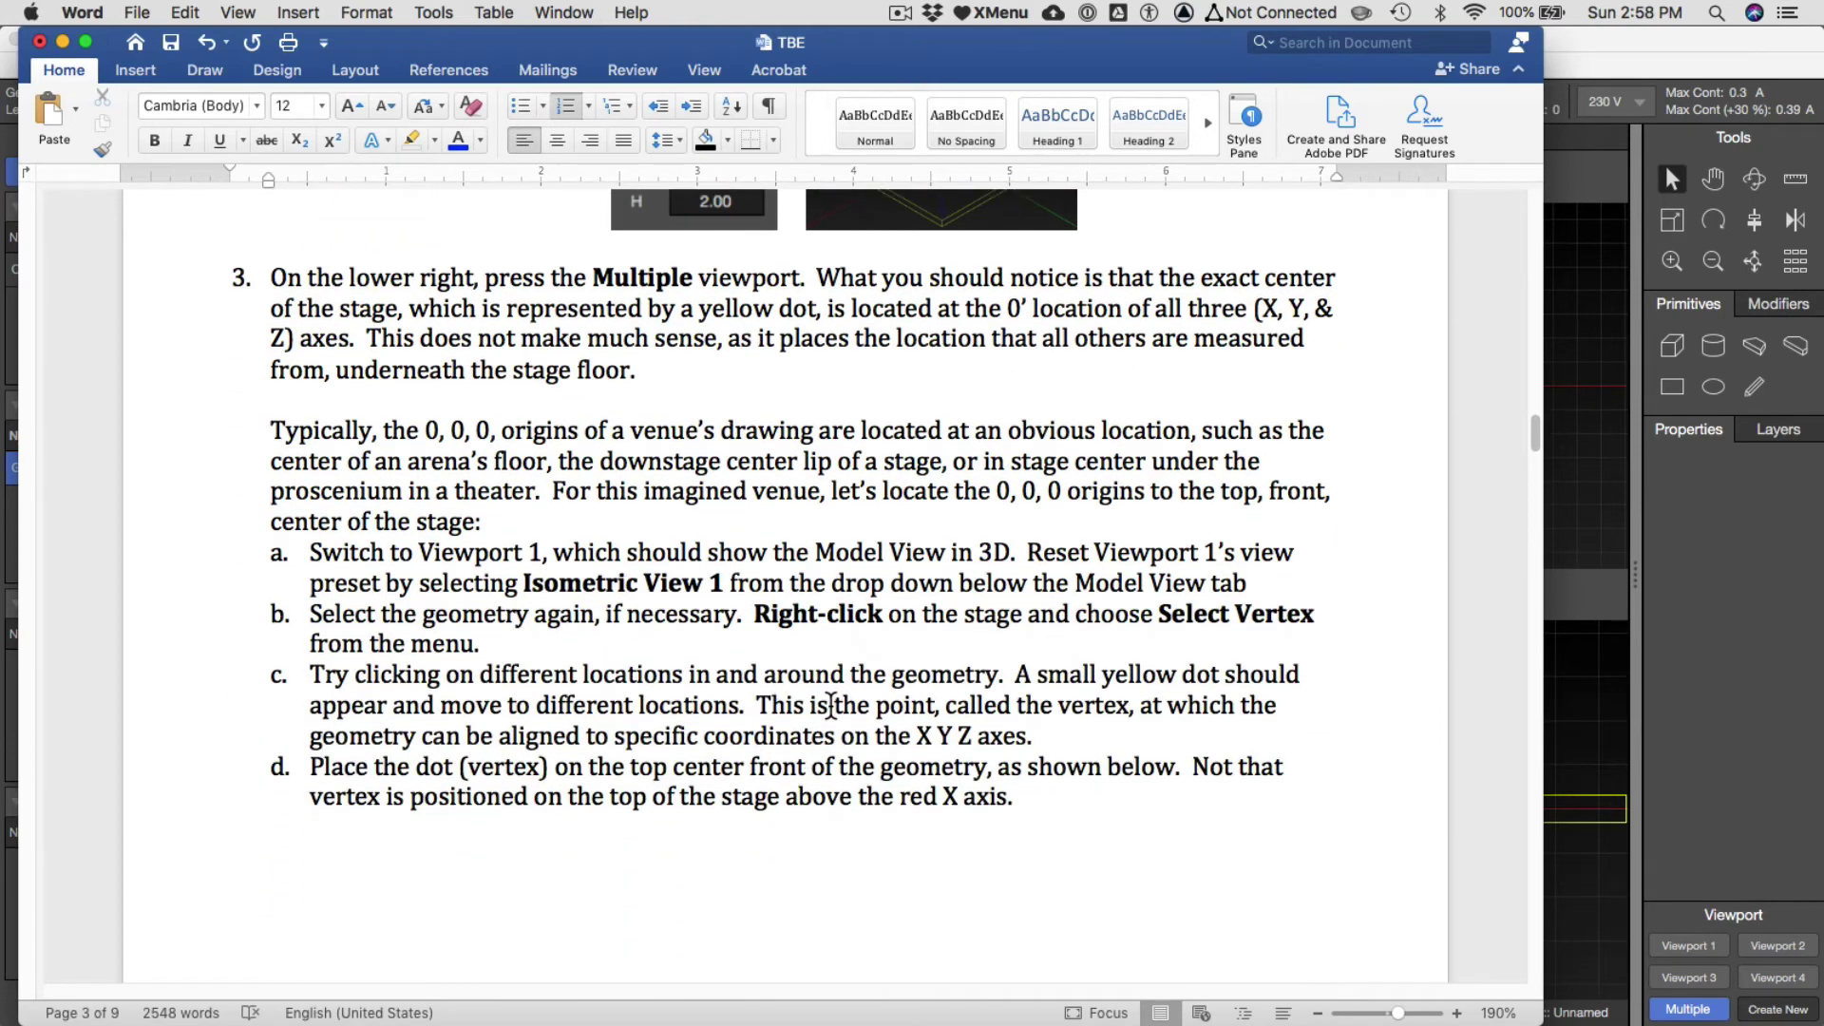
pyautogui.scroll(-2, 828, 708)
pyautogui.press('super+Tab')
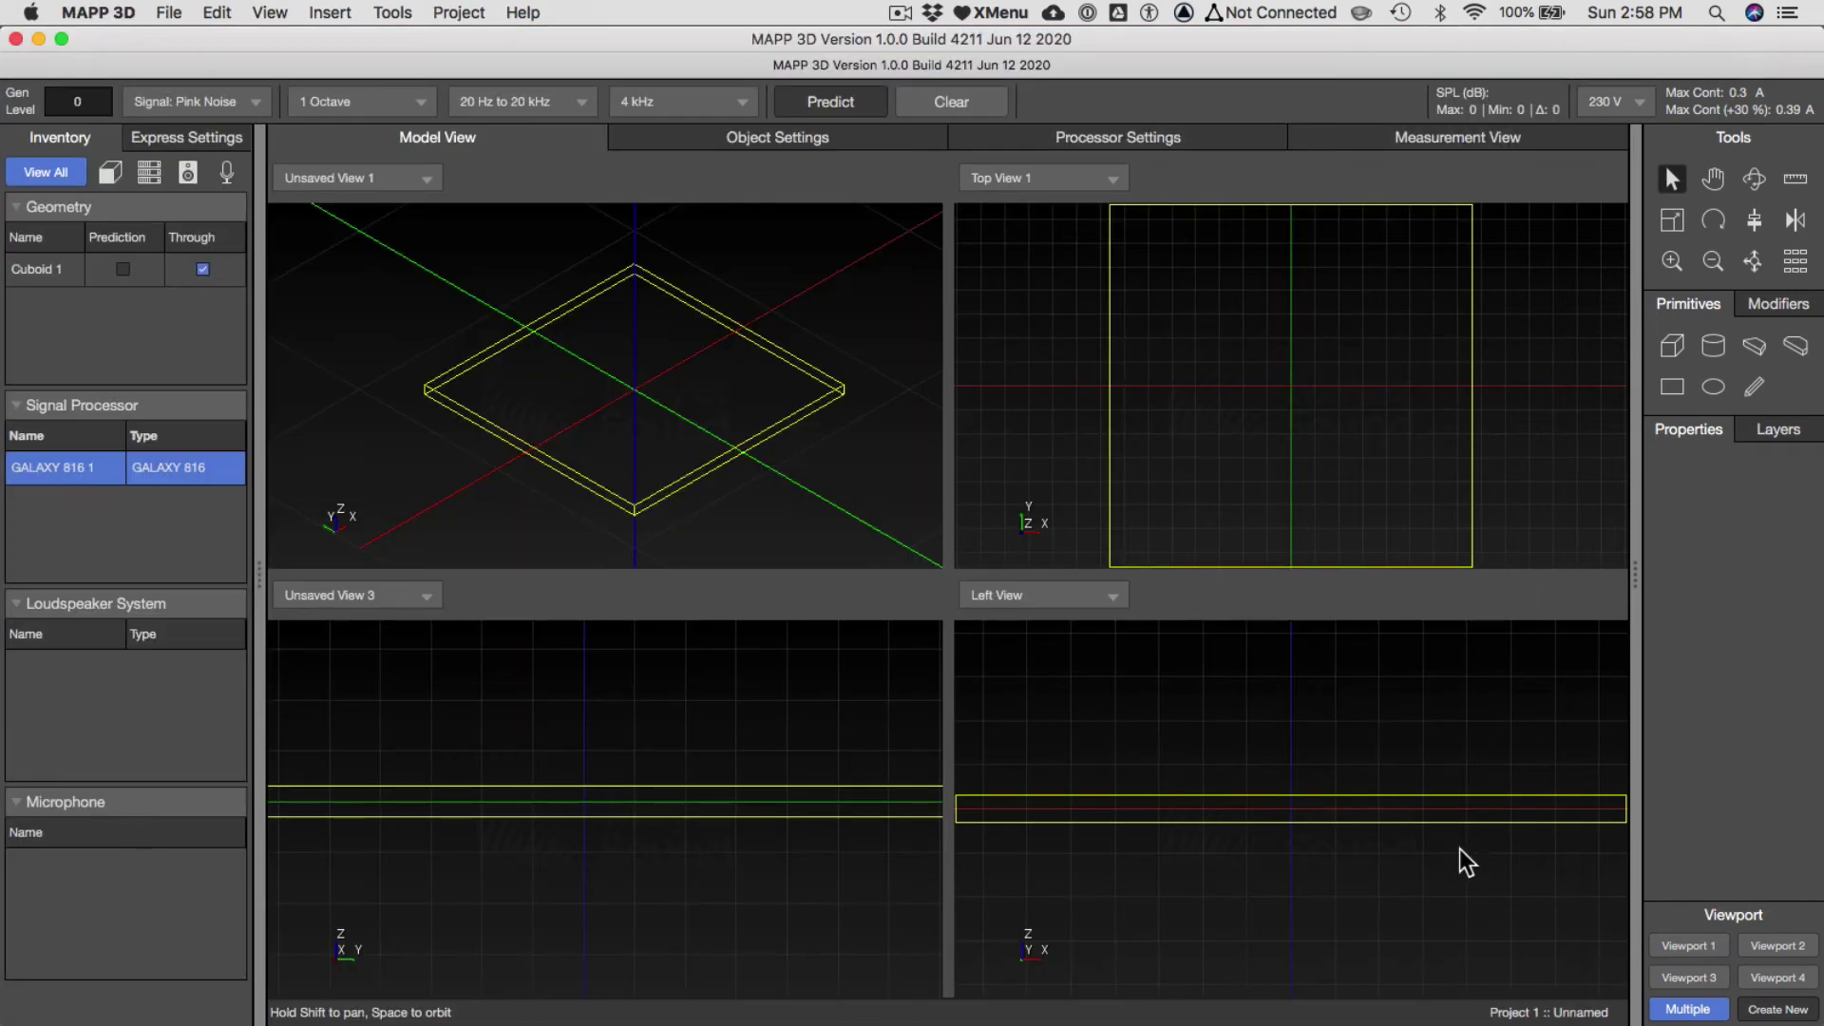
pyautogui.click(1676, 944)
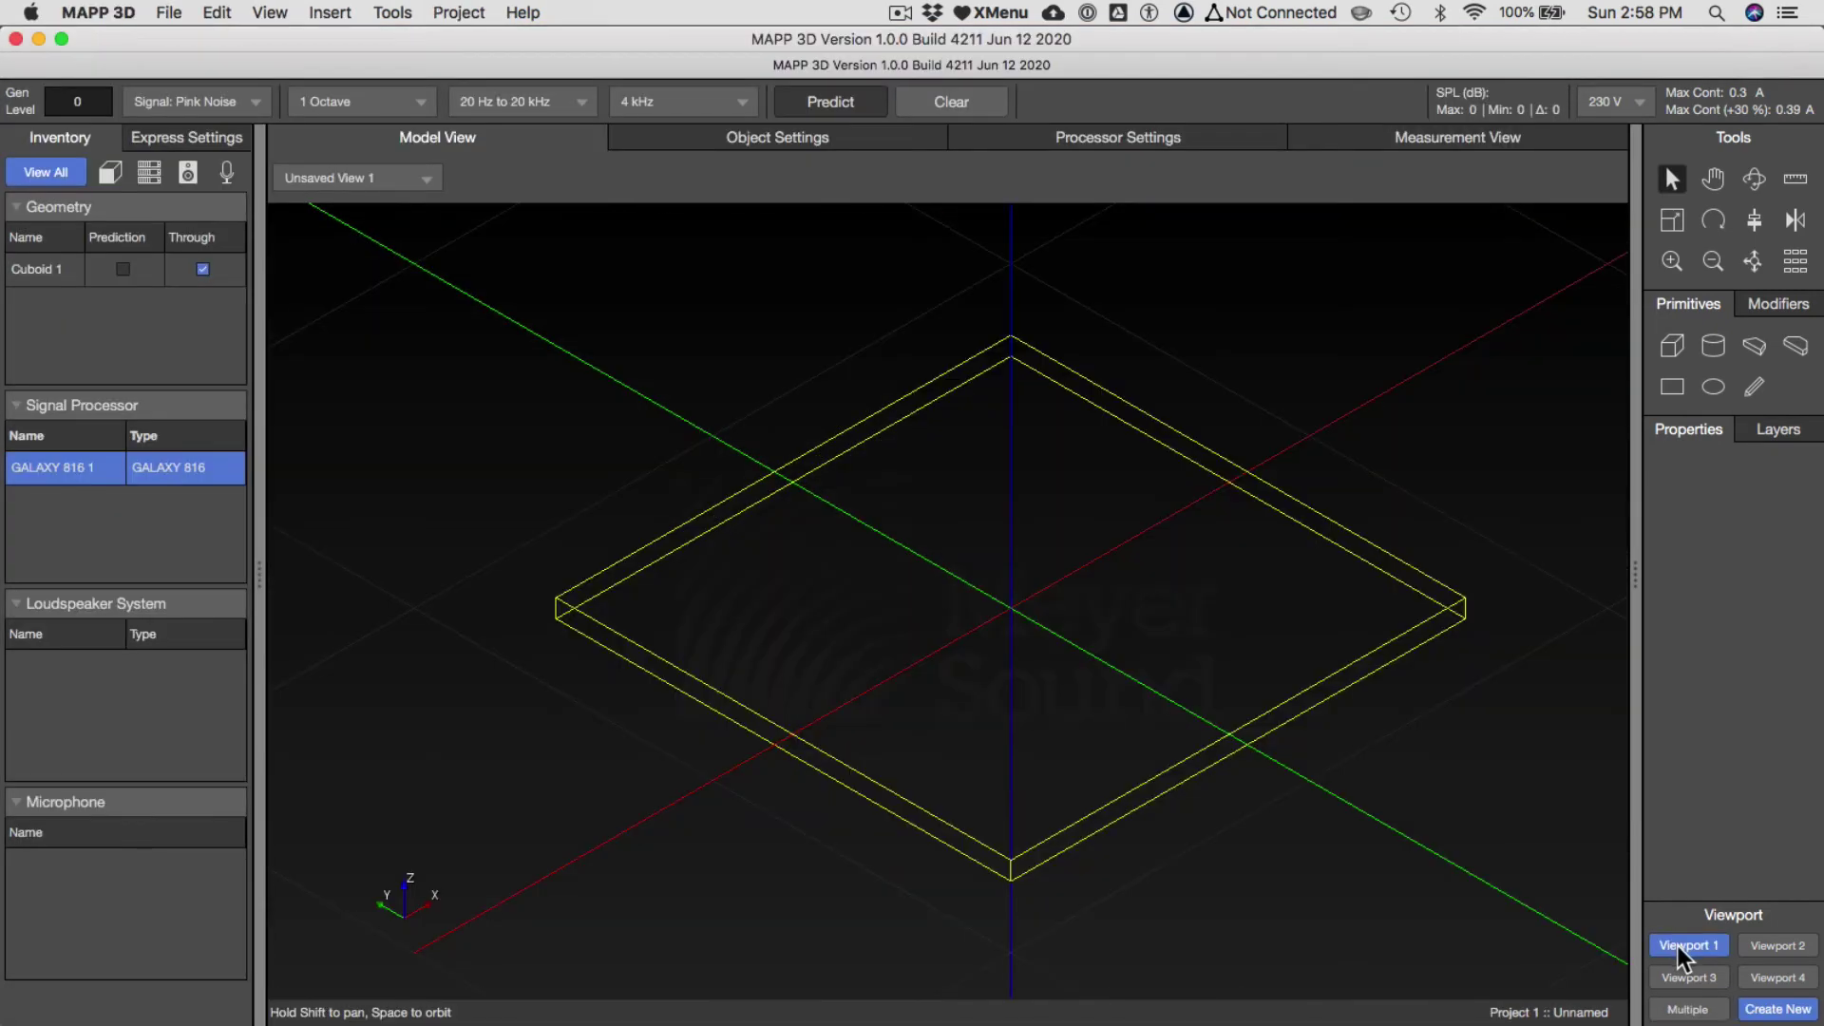
# Read Word's step on relocating the vertex to 0, 0, 0.
pyautogui.press('super+Tab')
pyautogui.scroll(-14, 1368, 746)
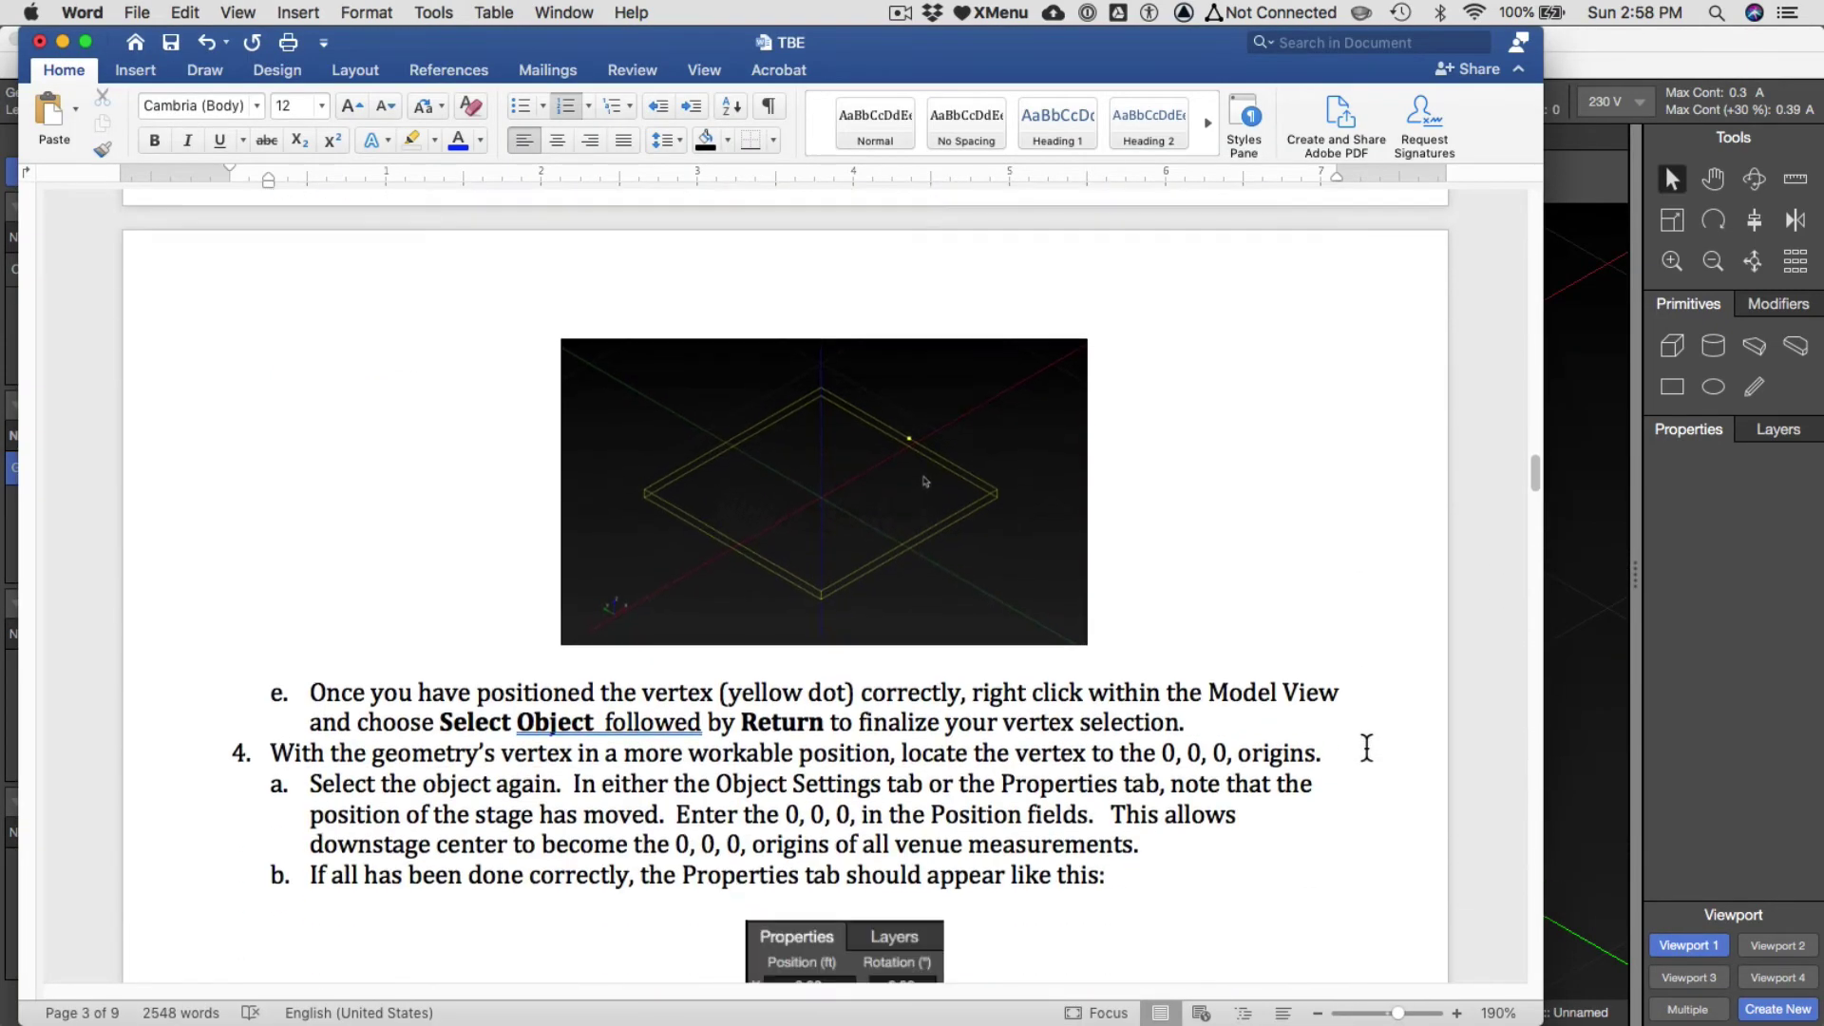
pyautogui.scroll(-1, 1366, 746)
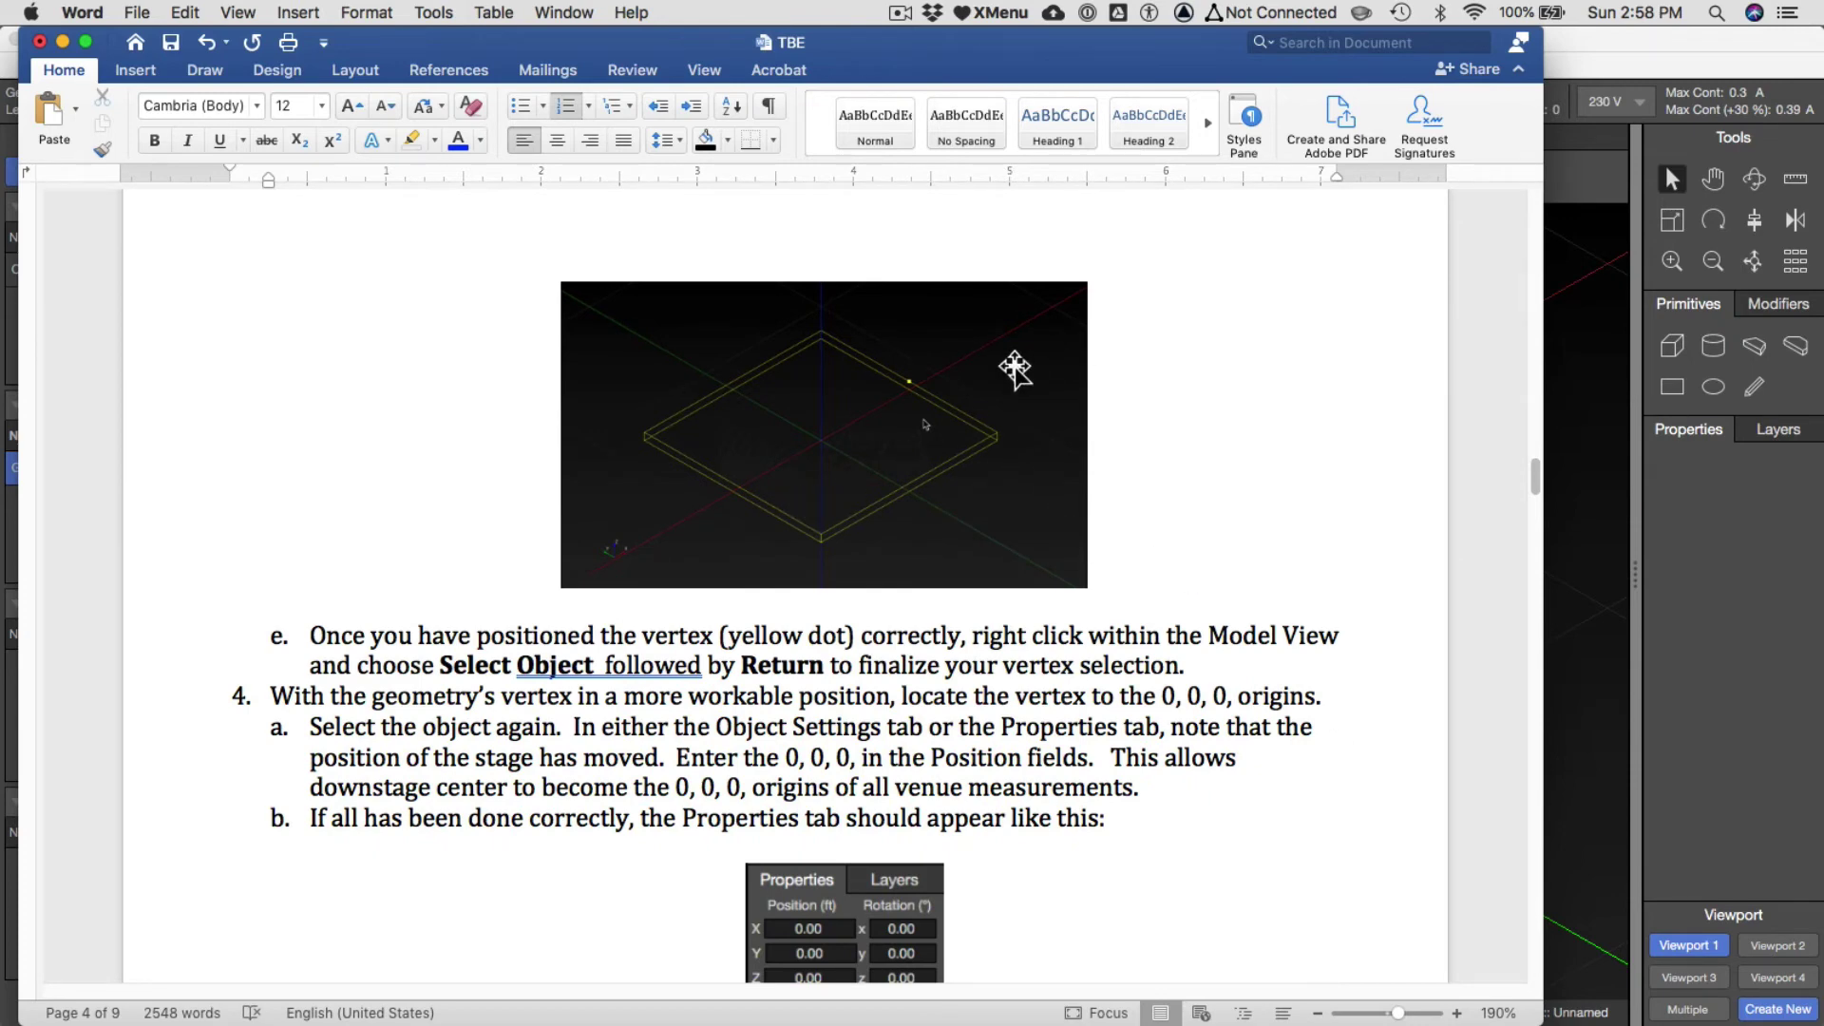
pyautogui.press('super+Tab')
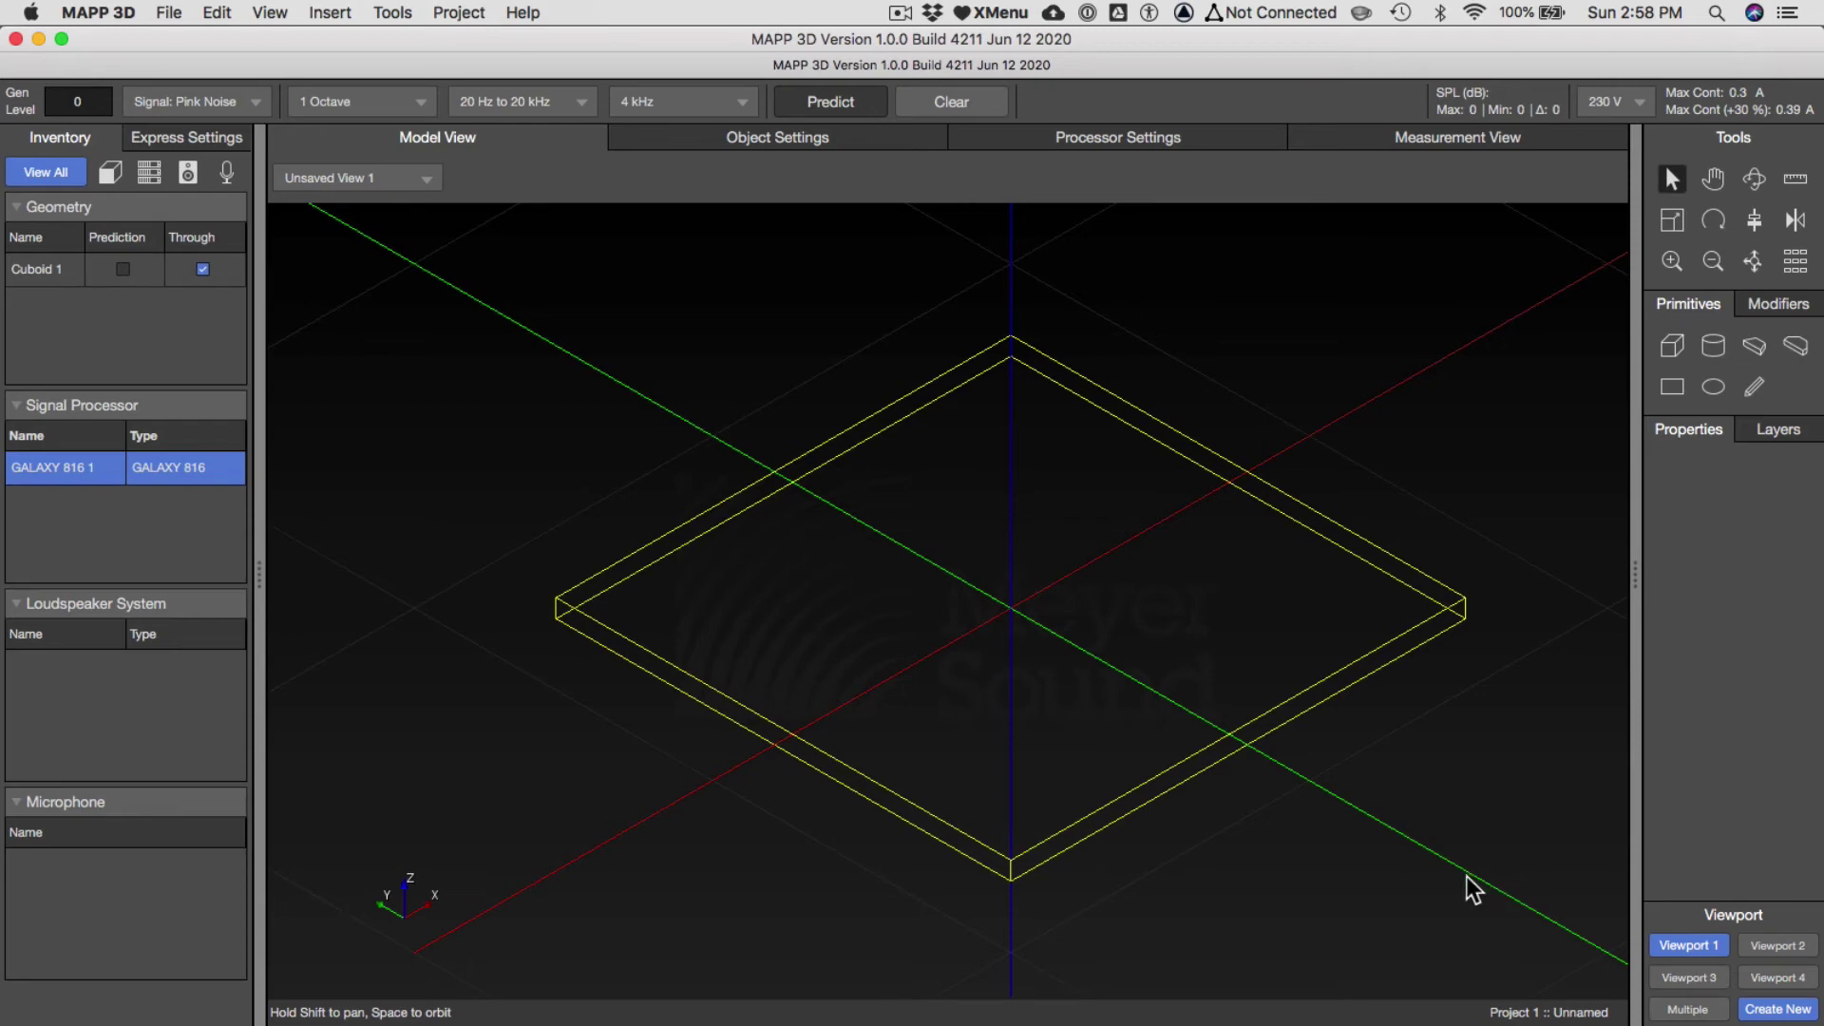
# Move the stage's vertex to its top front edge where the red axis crosses.
pyautogui.moveTo(1258, 971); pyautogui.dragTo(986, 750)
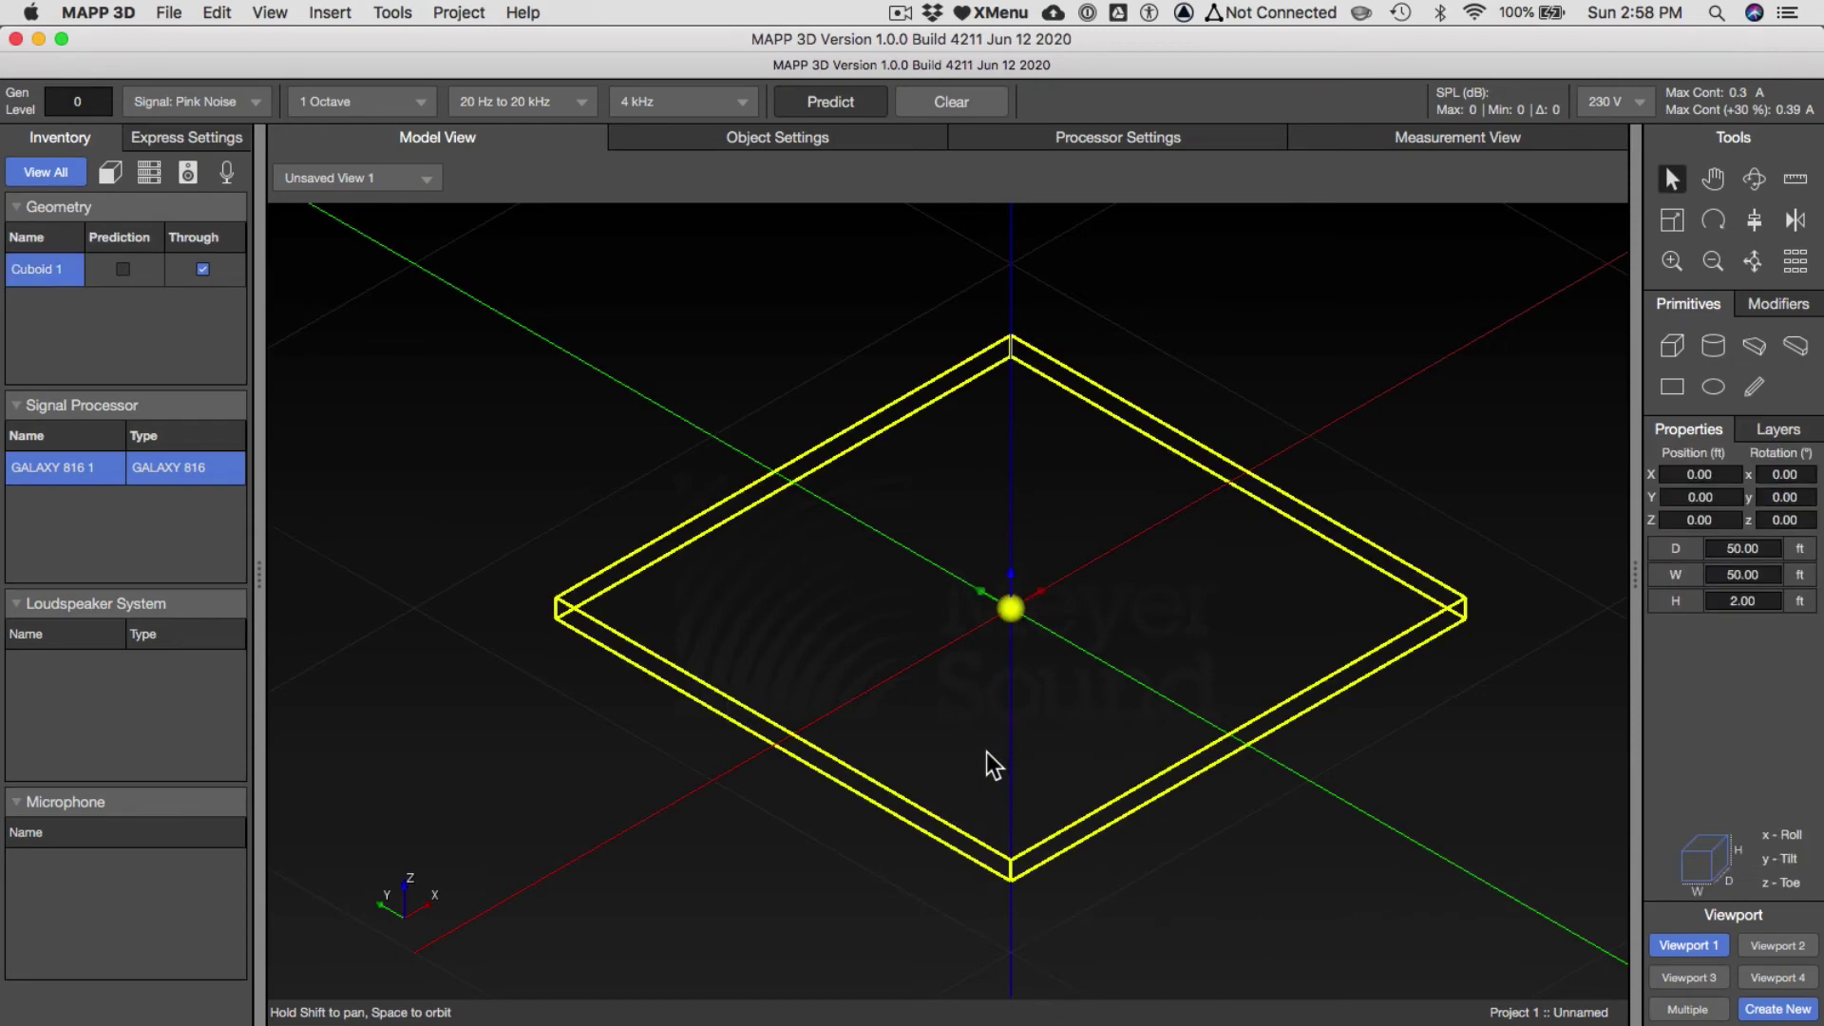
pyautogui.rightClick(1174, 450)
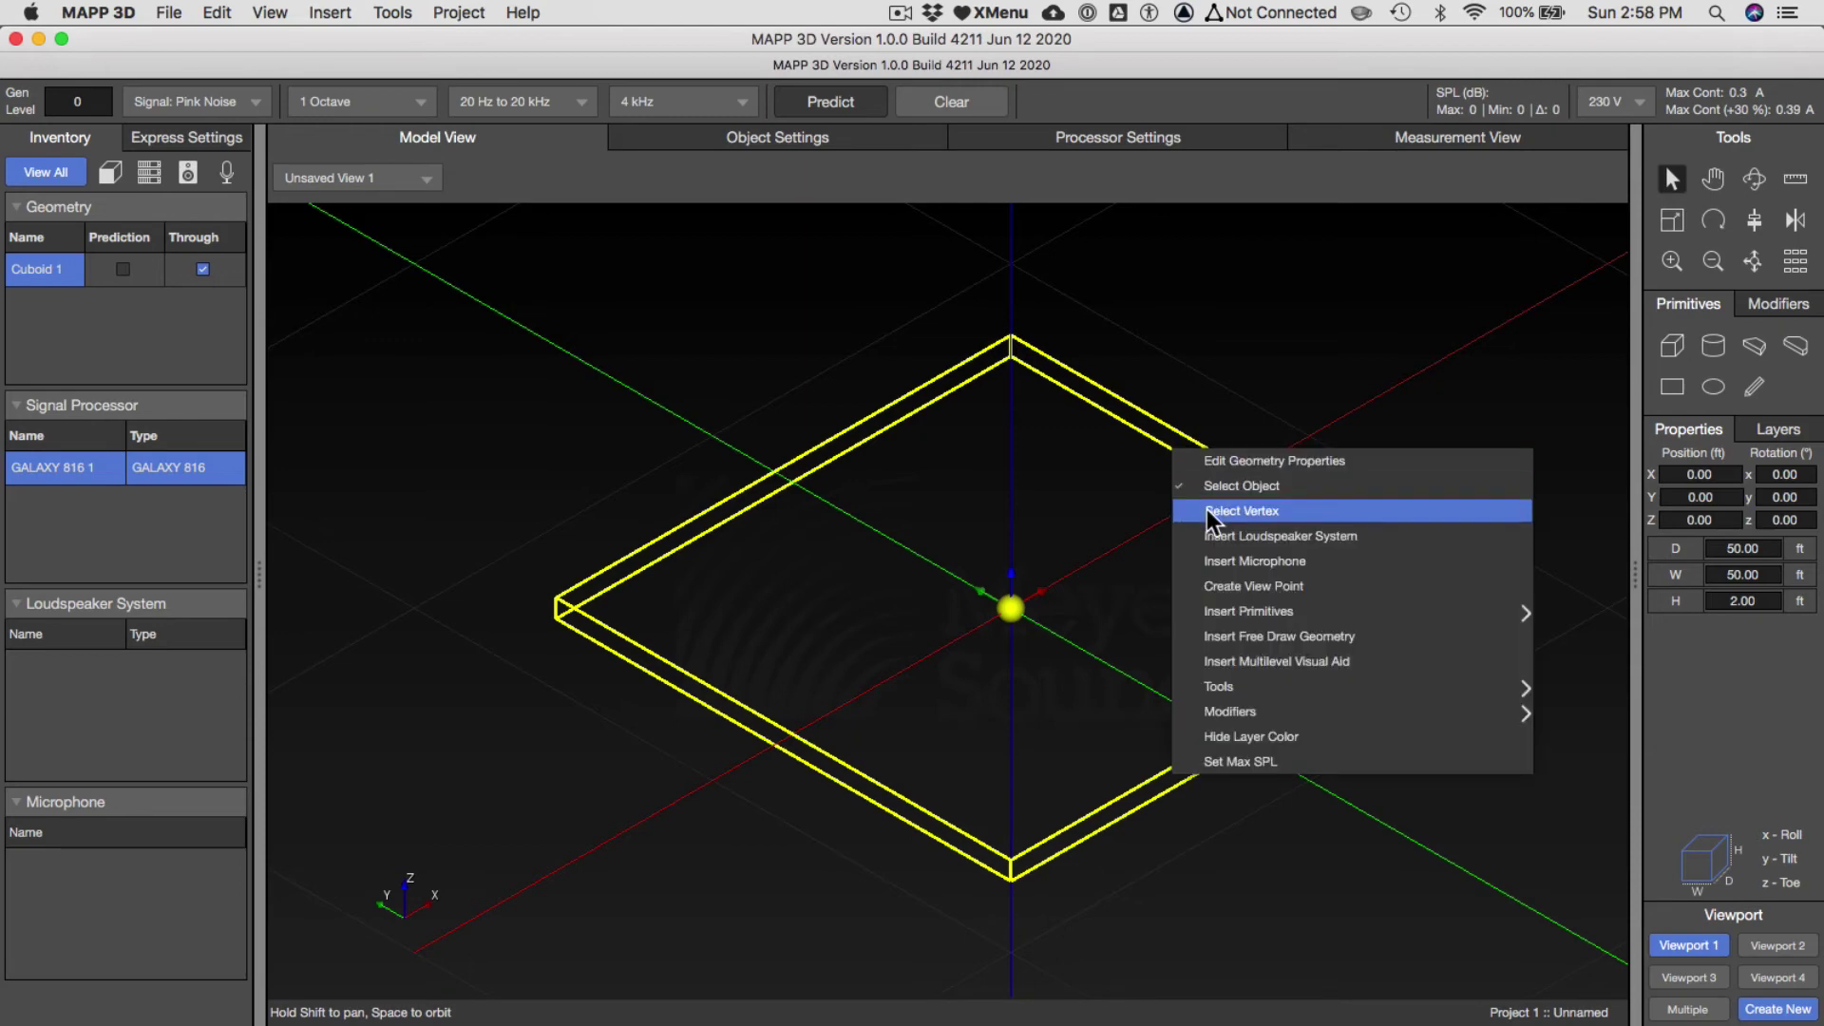
pyautogui.click(1476, 502)
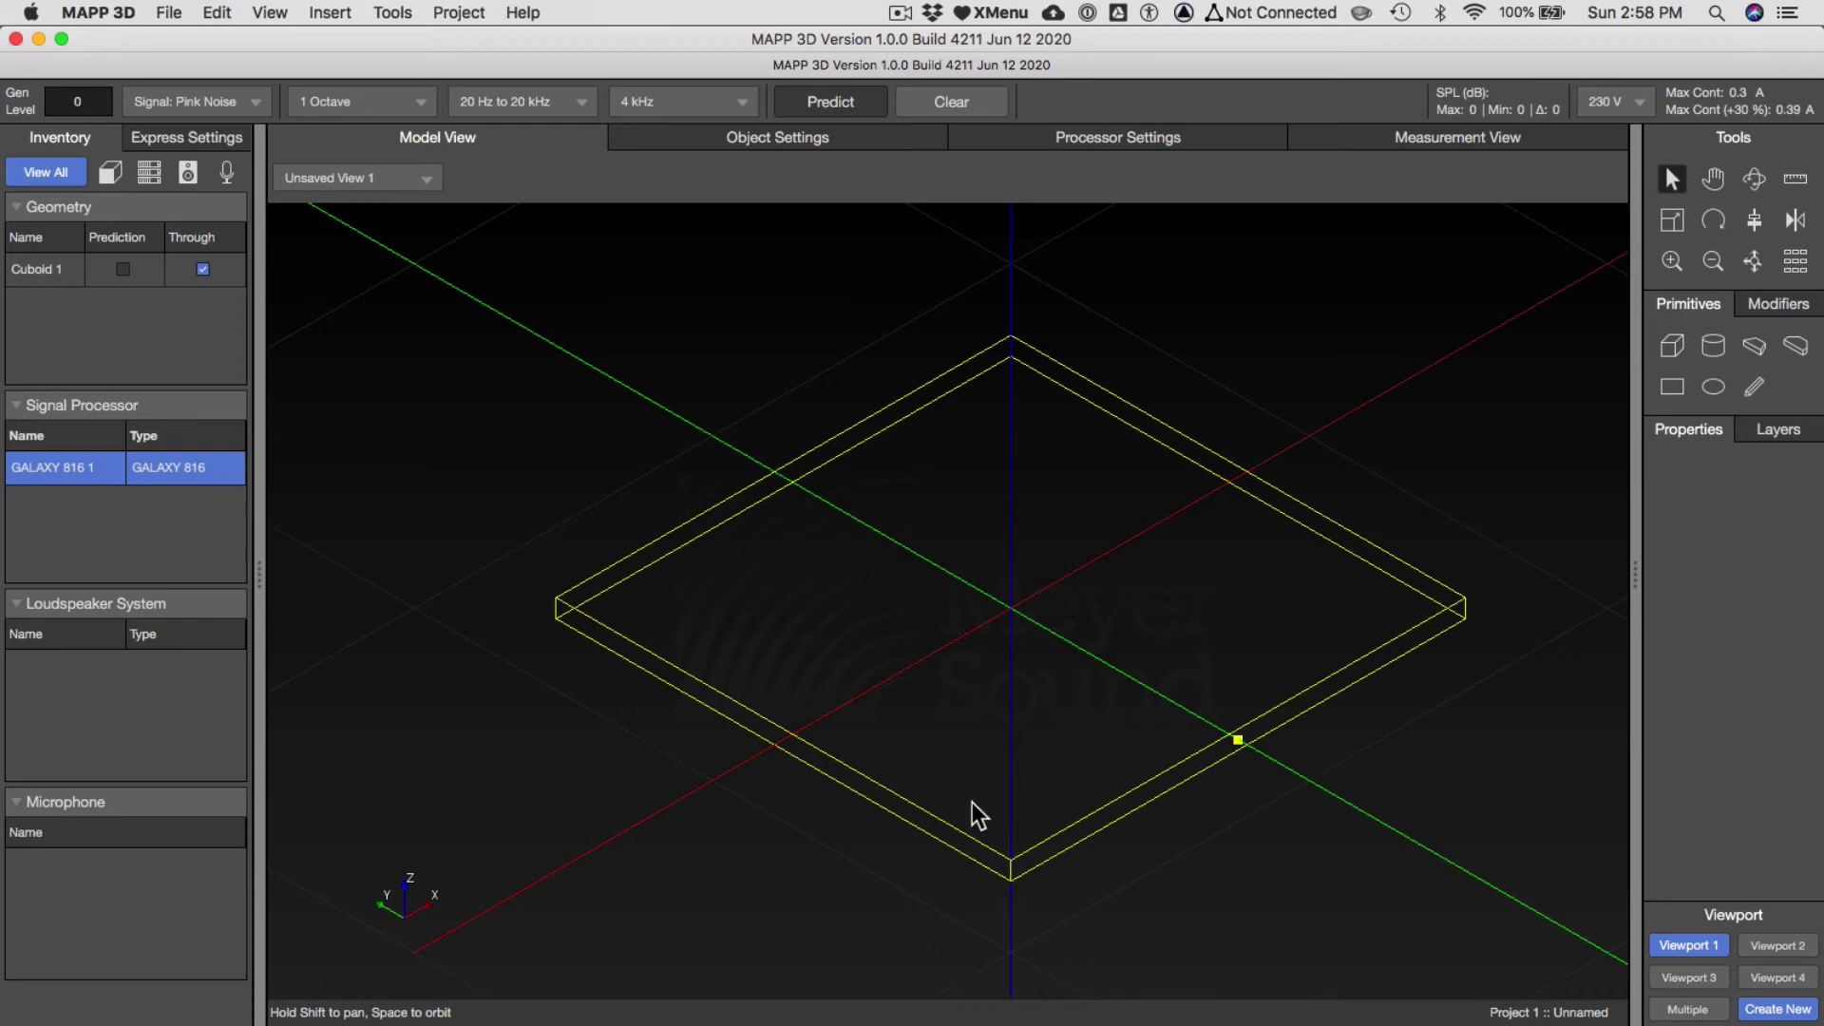
pyautogui.click(806, 754)
pyautogui.click(1011, 861)
pyautogui.click(1239, 466)
pyautogui.press('super+Tab')
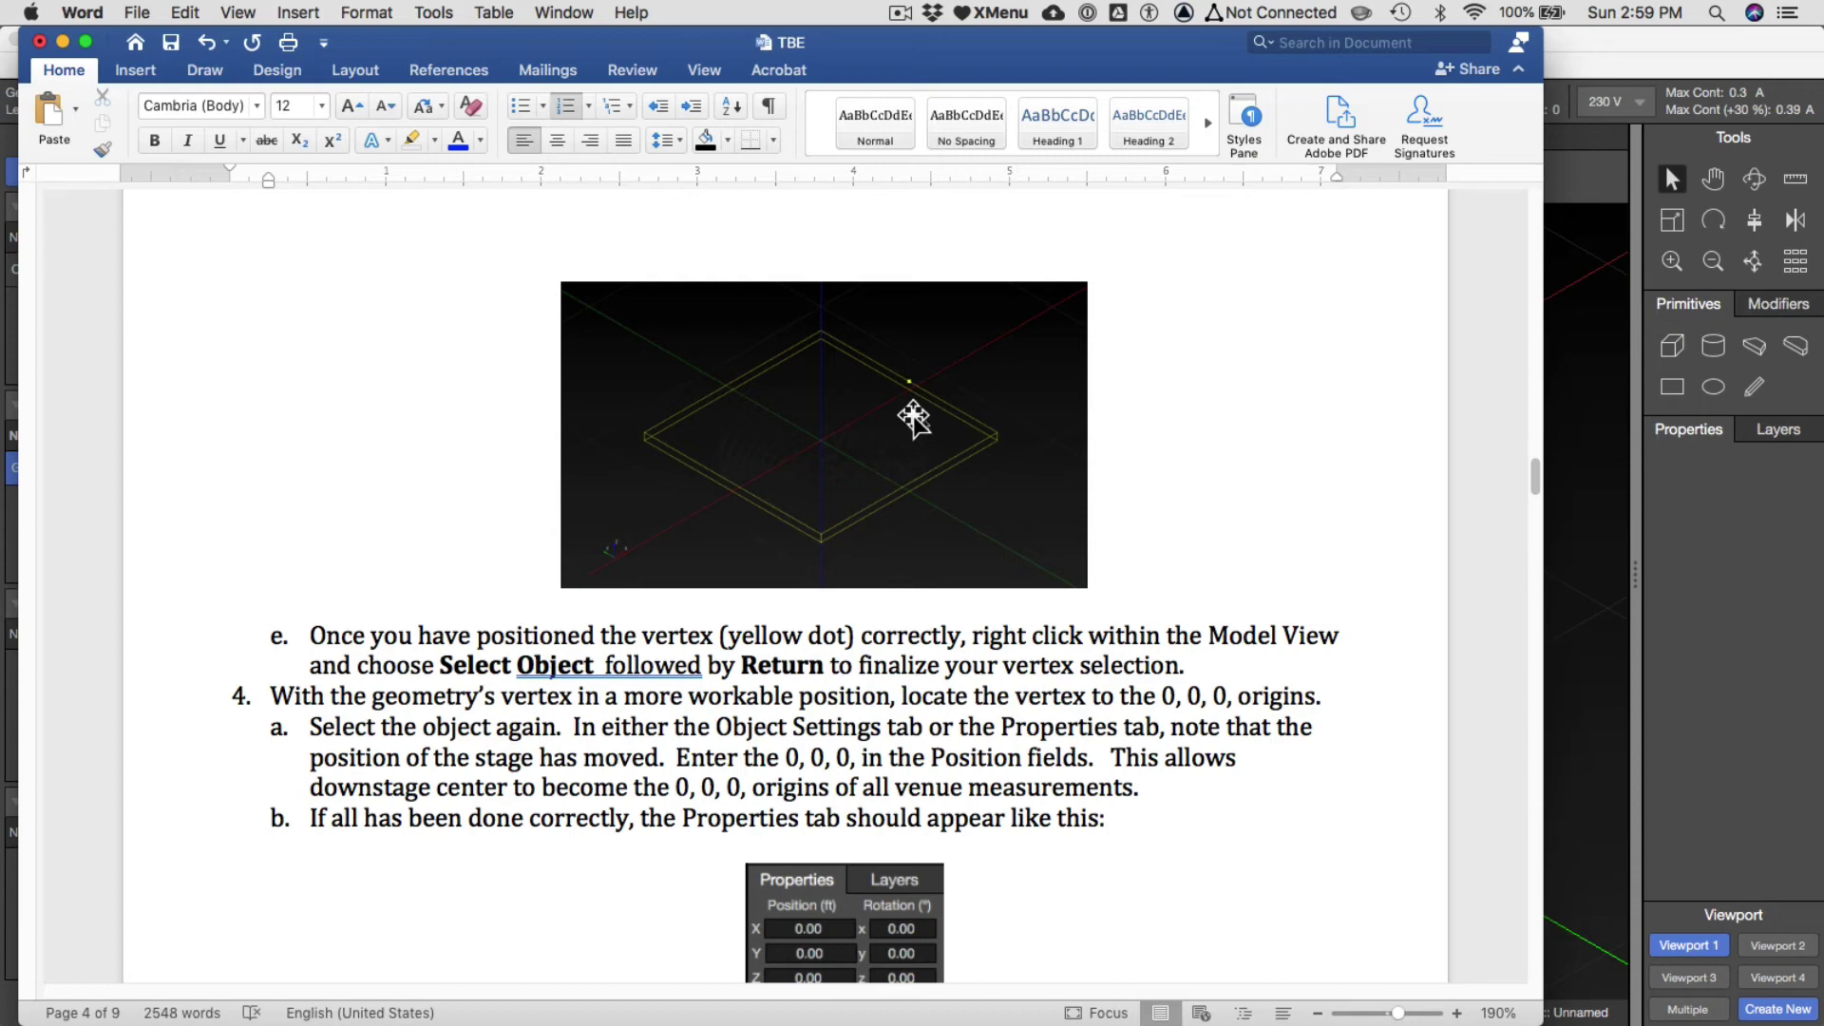
pyautogui.press('super+Tab')
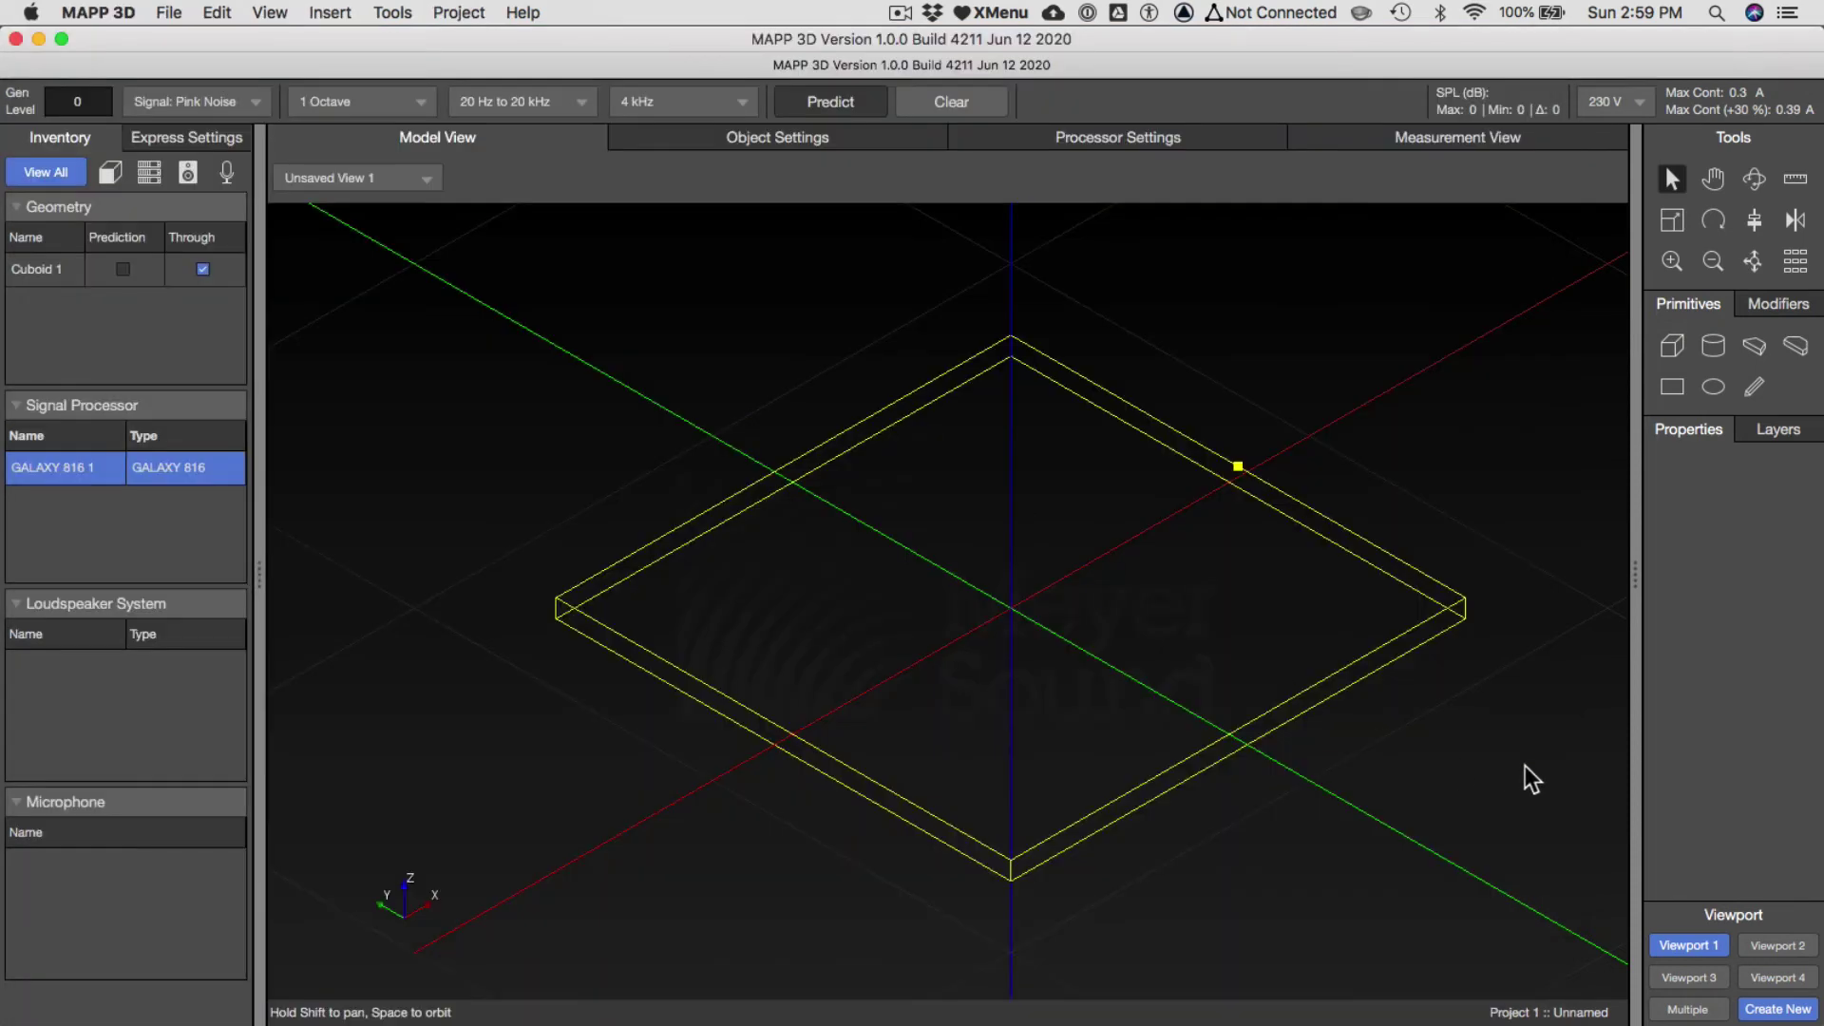
# Return to object selection and reselect the stage, now at X 25, Y 0, Z 1.
pyautogui.rightClick(1246, 470)
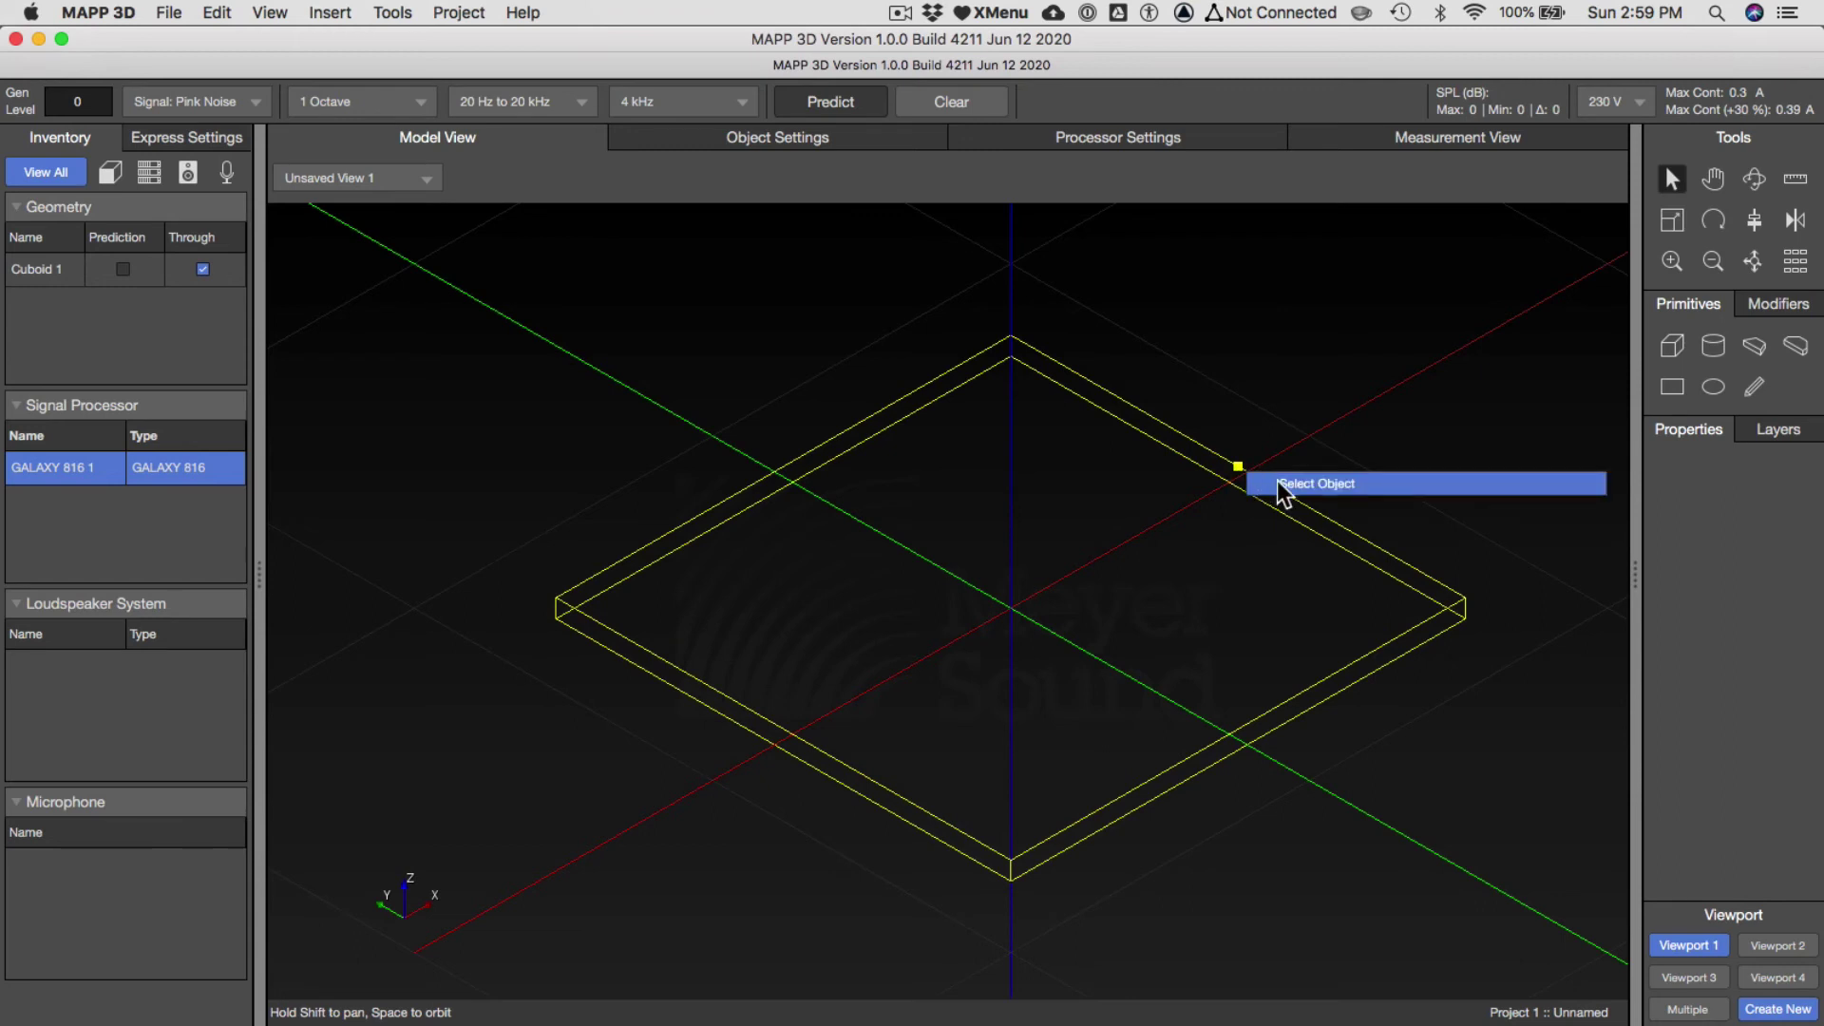
pyautogui.click(1278, 482)
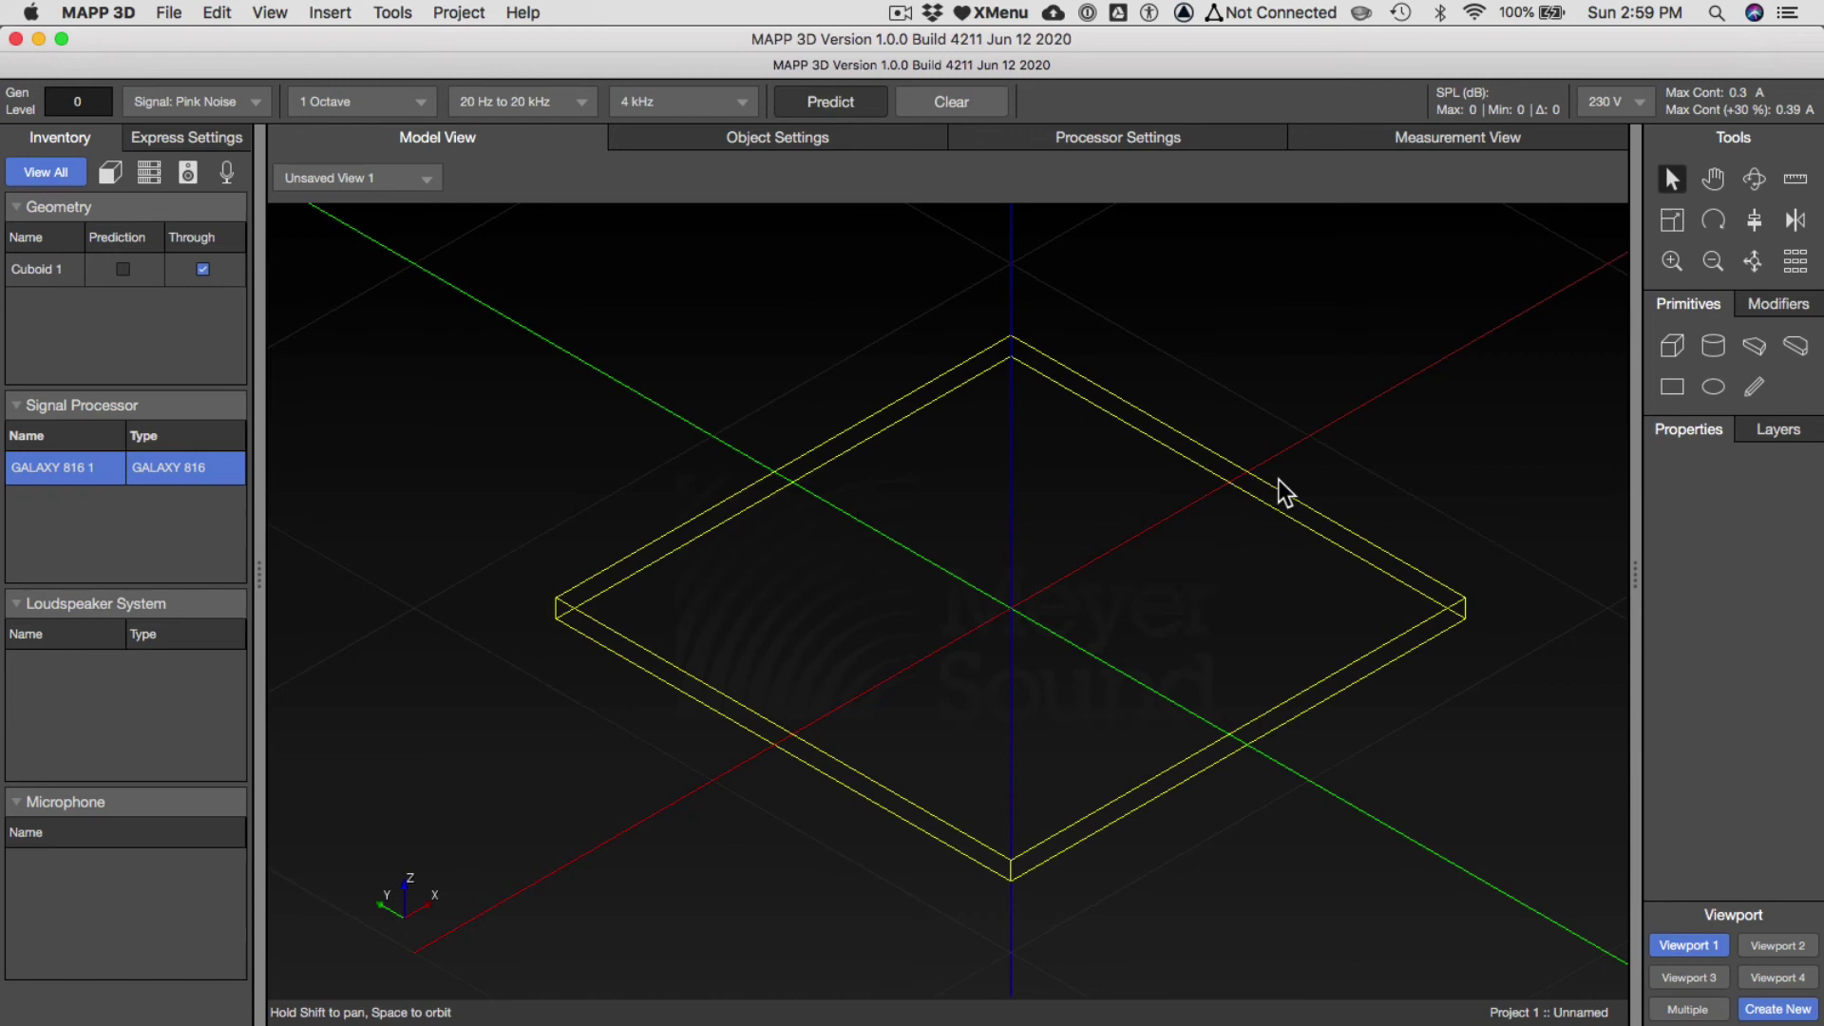
pyautogui.moveTo(1426, 828); pyautogui.dragTo(1171, 630)
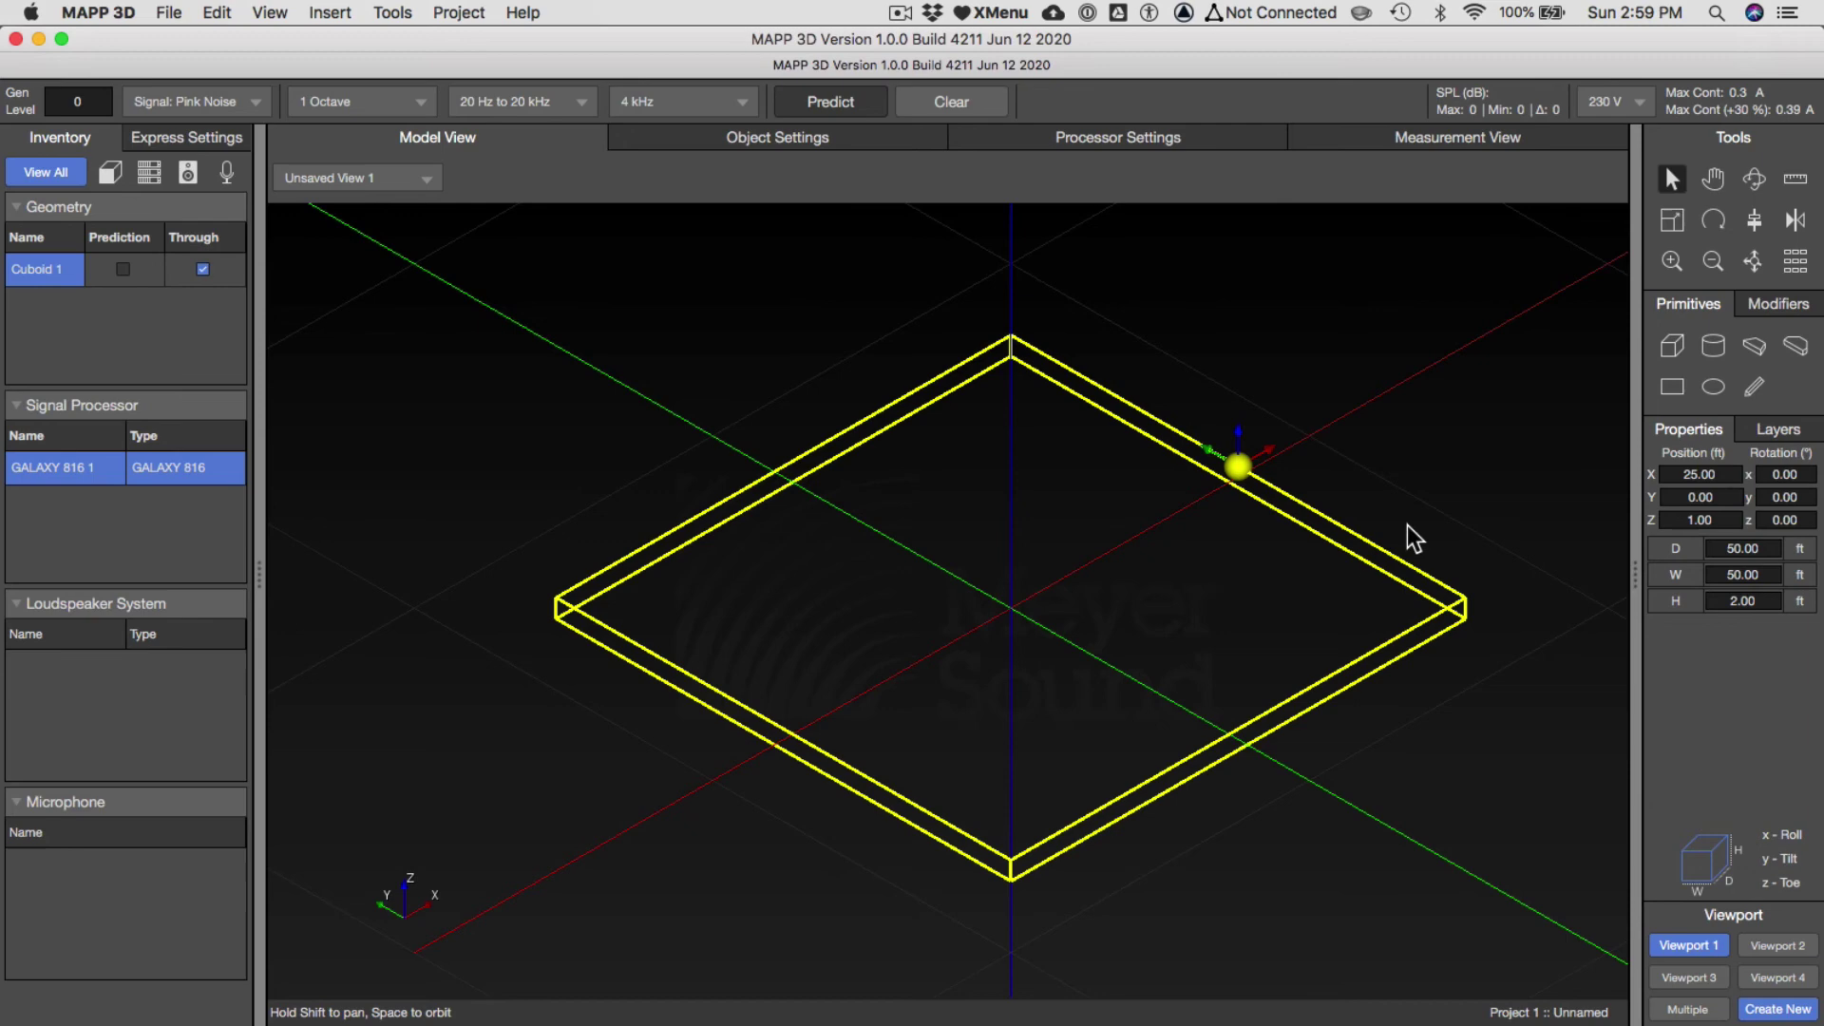
# Read the next instruction in the Word document, then go back to MAPP 3D.
pyautogui.press('super+Tab')
pyautogui.scroll(-5, 1054, 579)
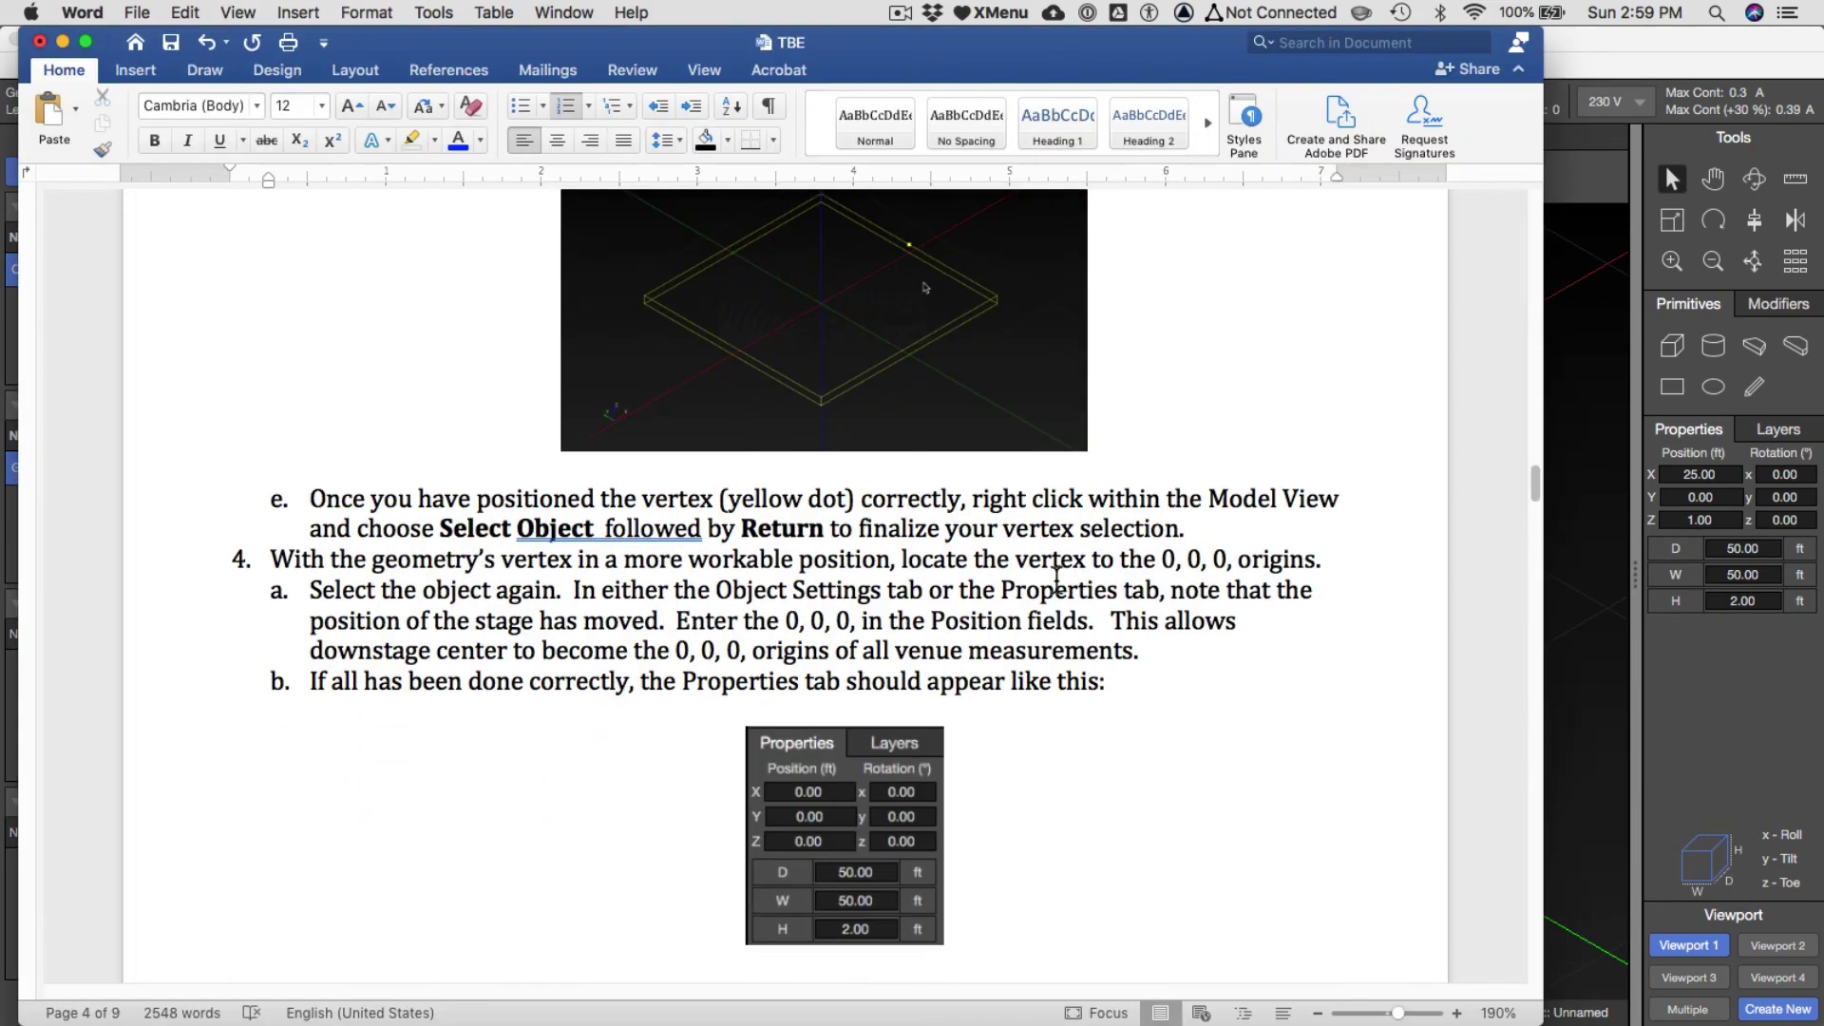
pyautogui.scroll(-3, 1056, 577)
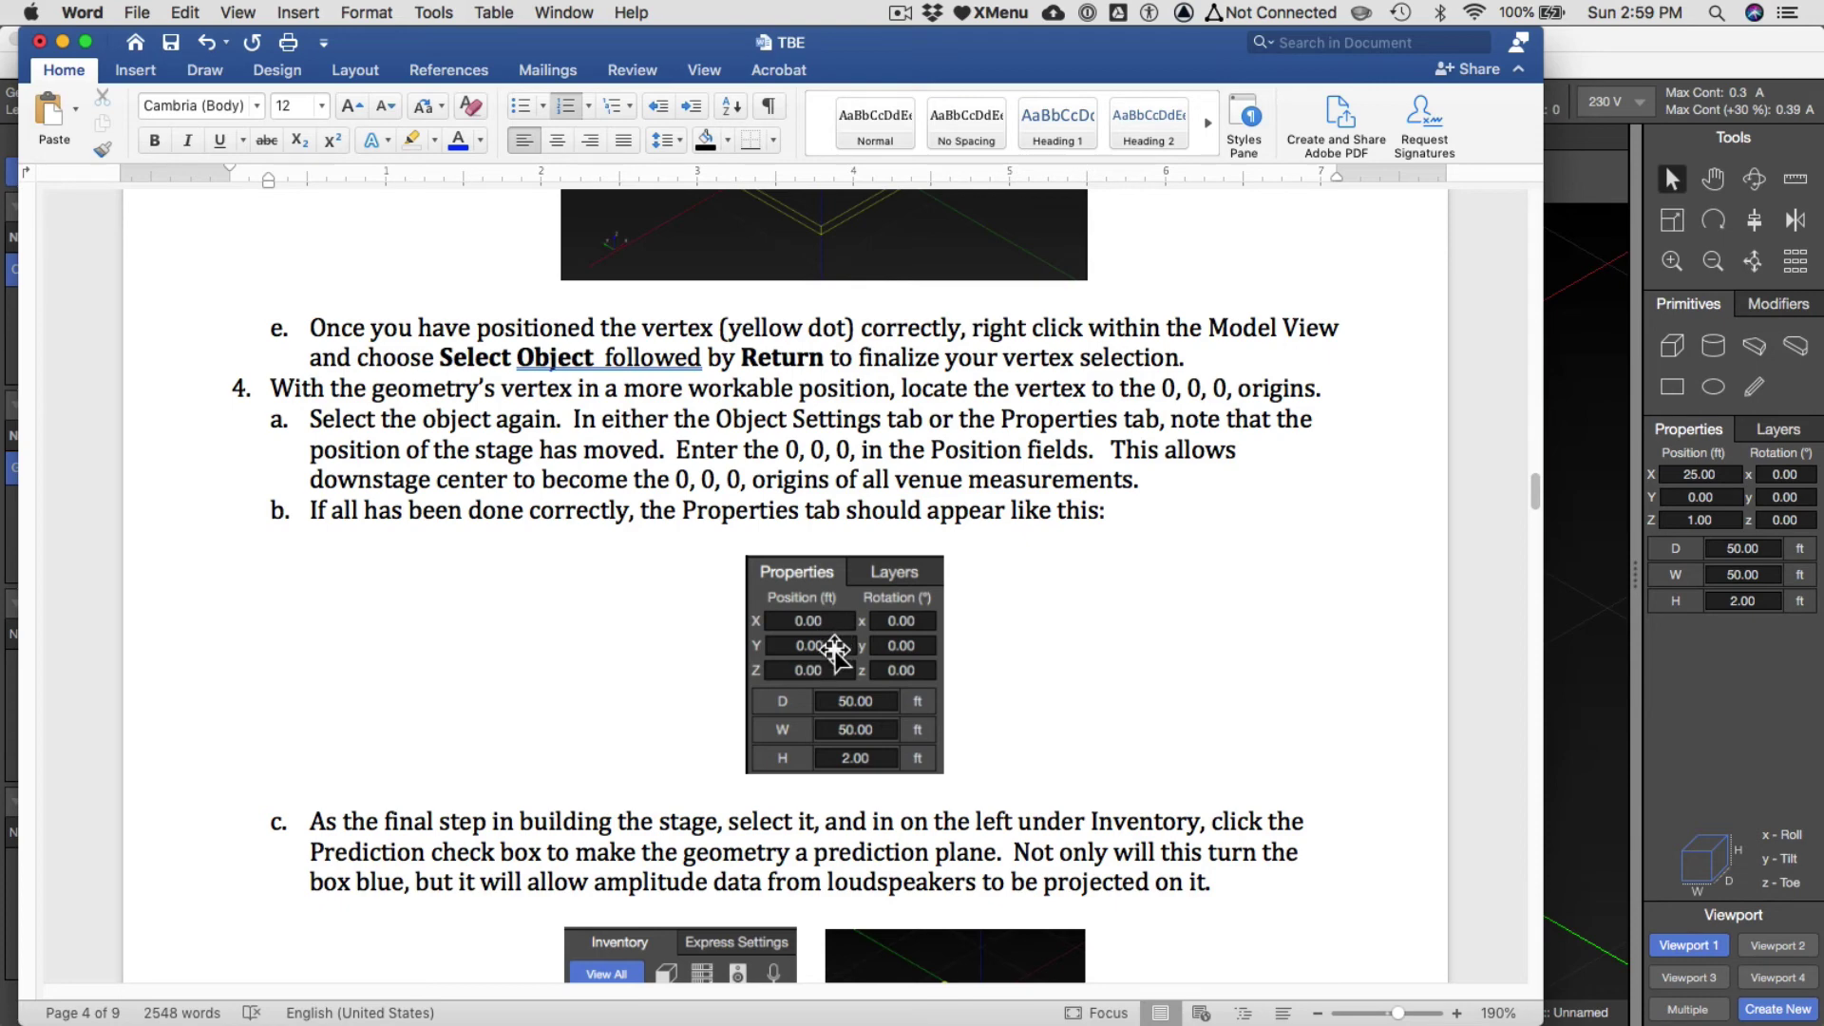
pyautogui.click(1761, 657)
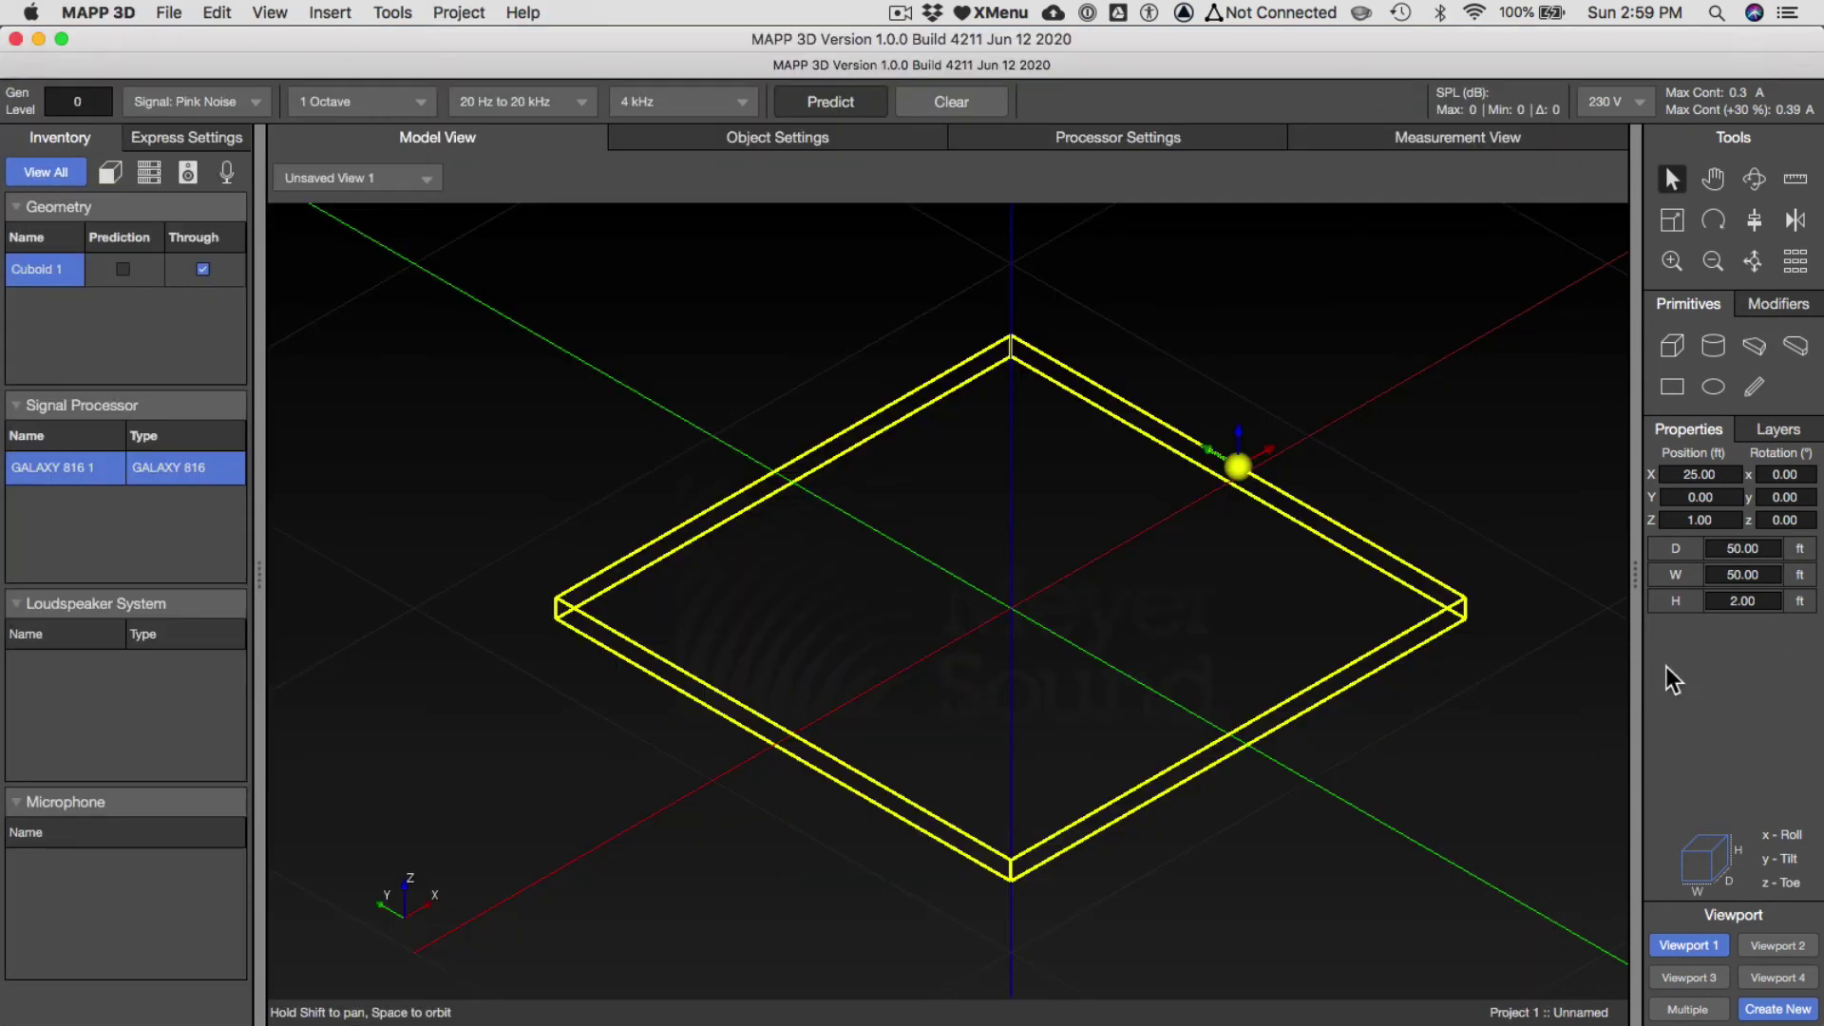
# Set Cuboid 1's X, Y and Z position to 0 and show four viewports.
pyautogui.doubleClick(1664, 474)
pyautogui.write('0')
pyautogui.press('Tab')
pyautogui.press('Tab')
pyautogui.write('0')
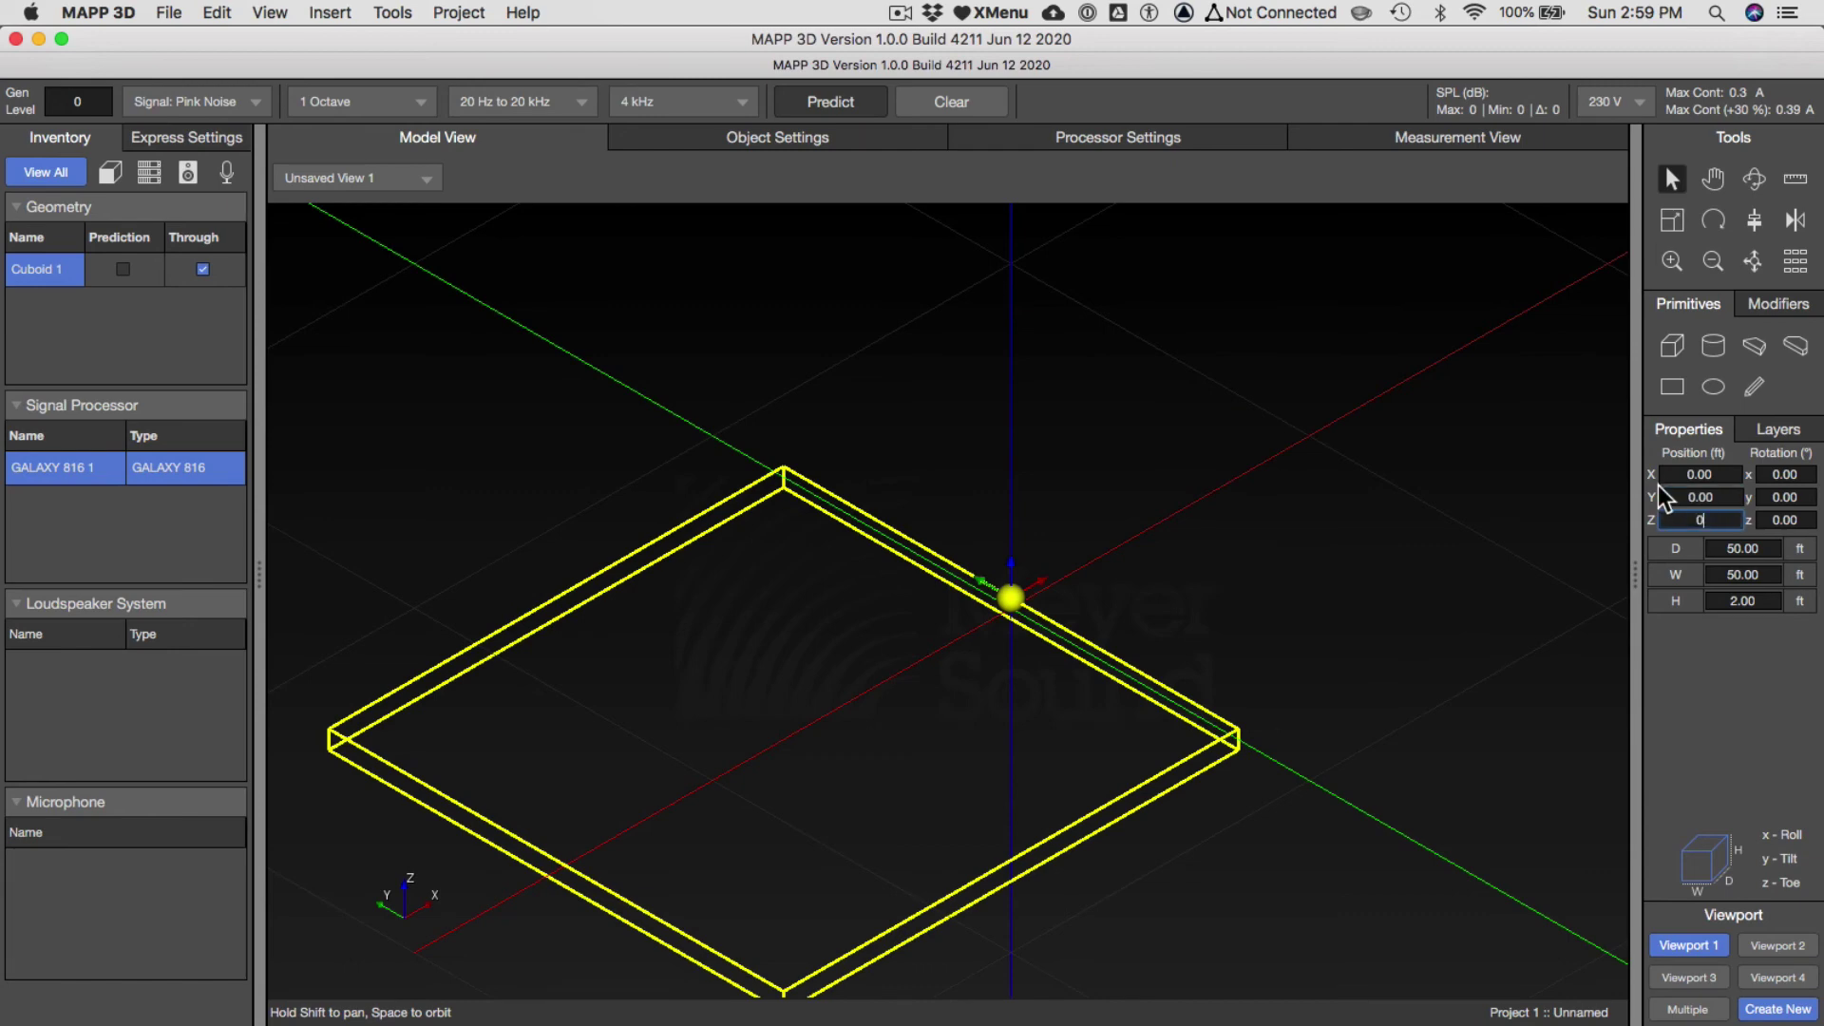
pyautogui.press('Return')
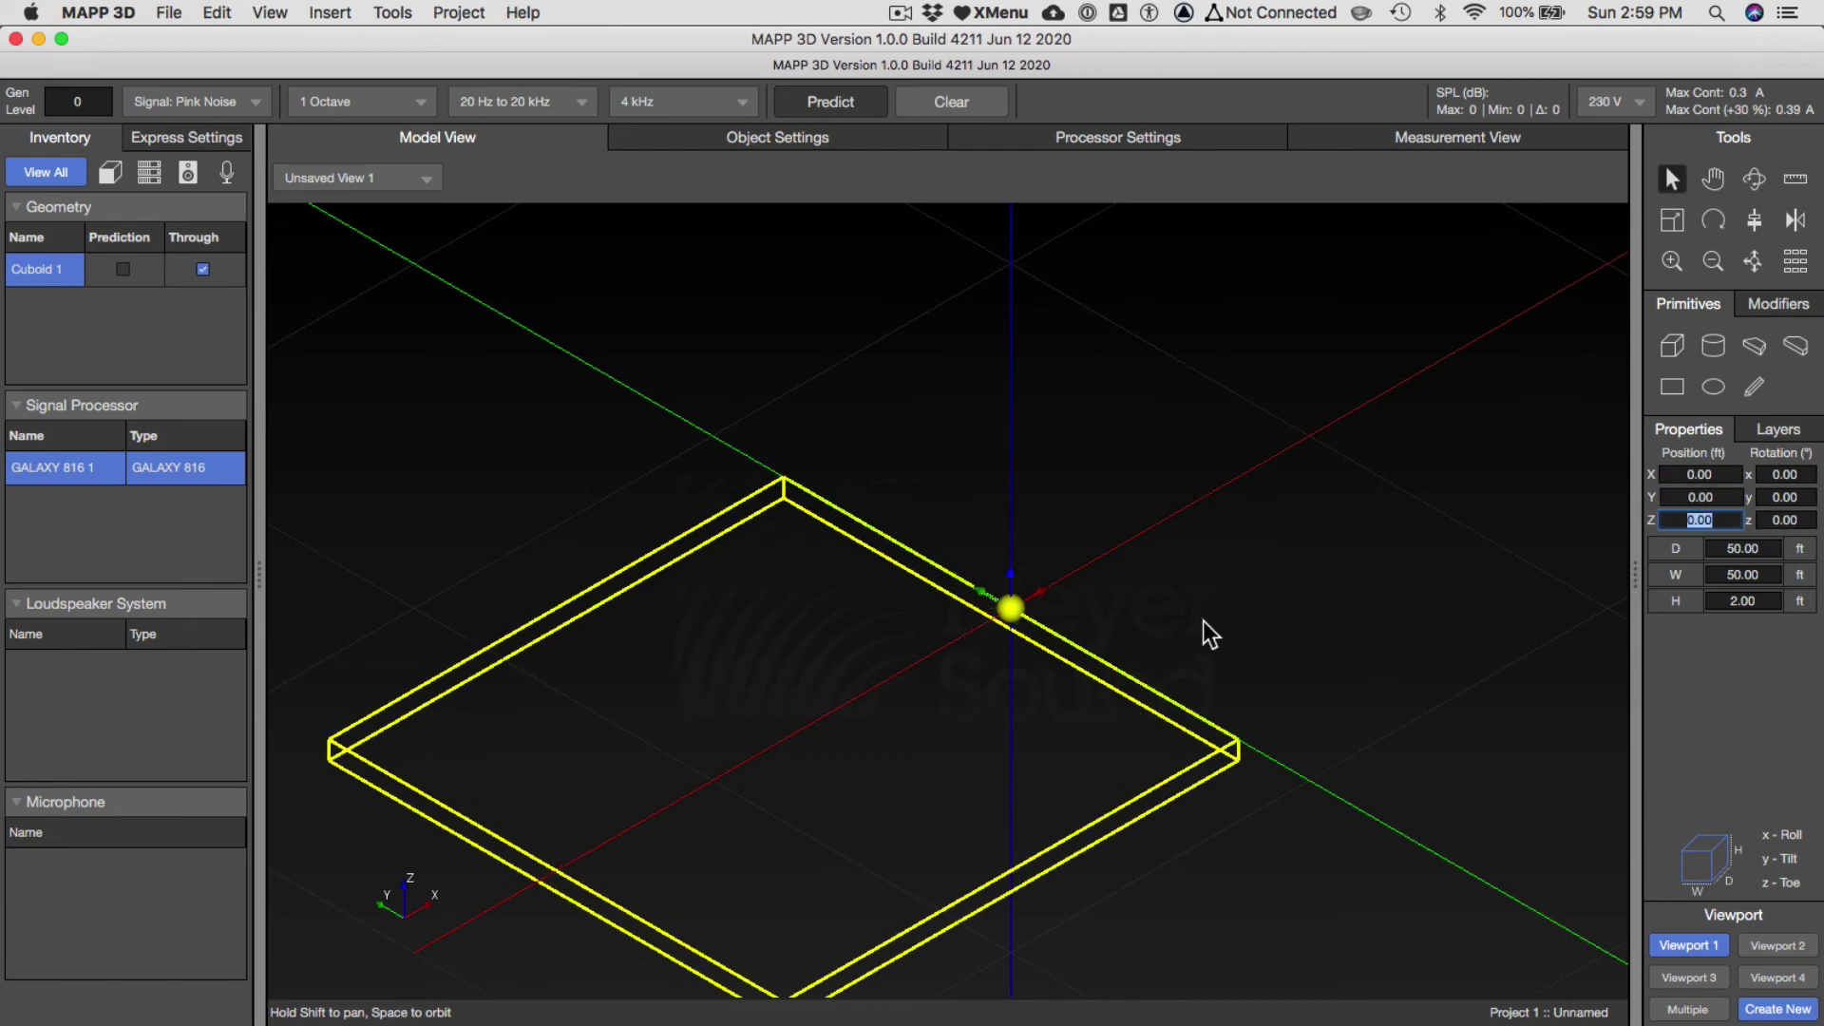
pyautogui.scroll(-3, 1031, 615)
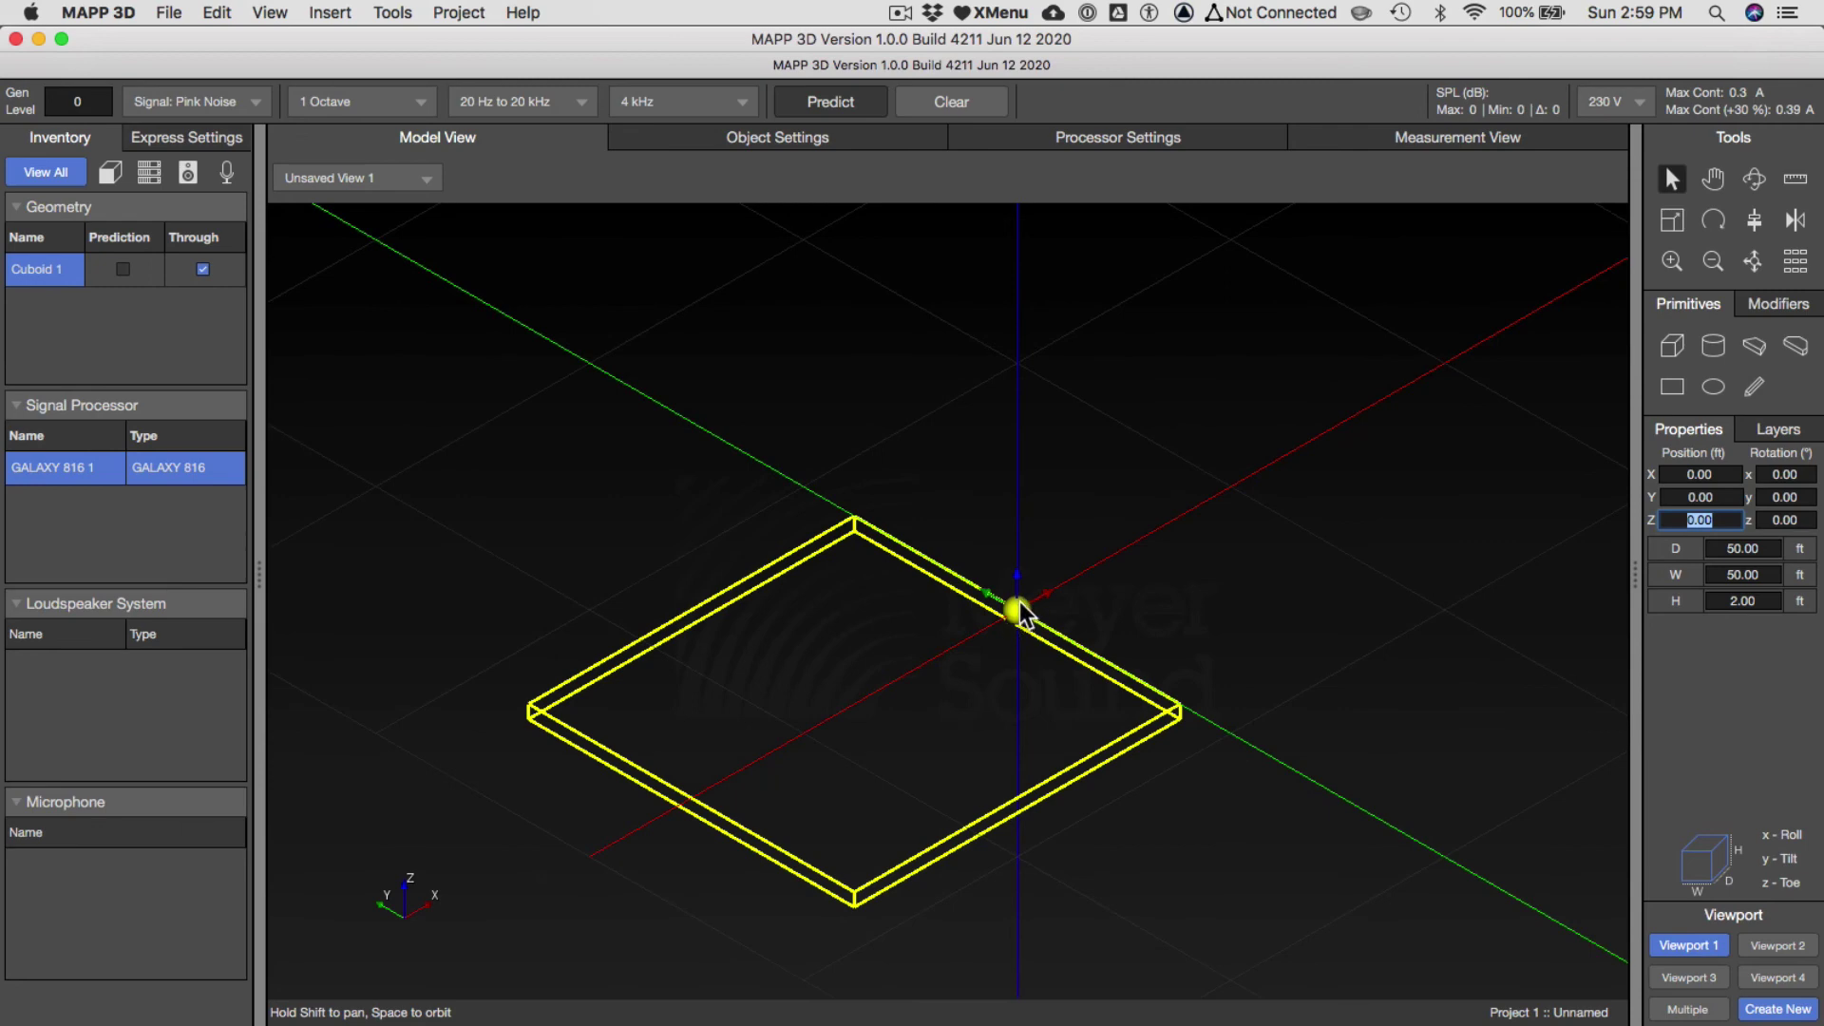
pyautogui.click(1689, 1013)
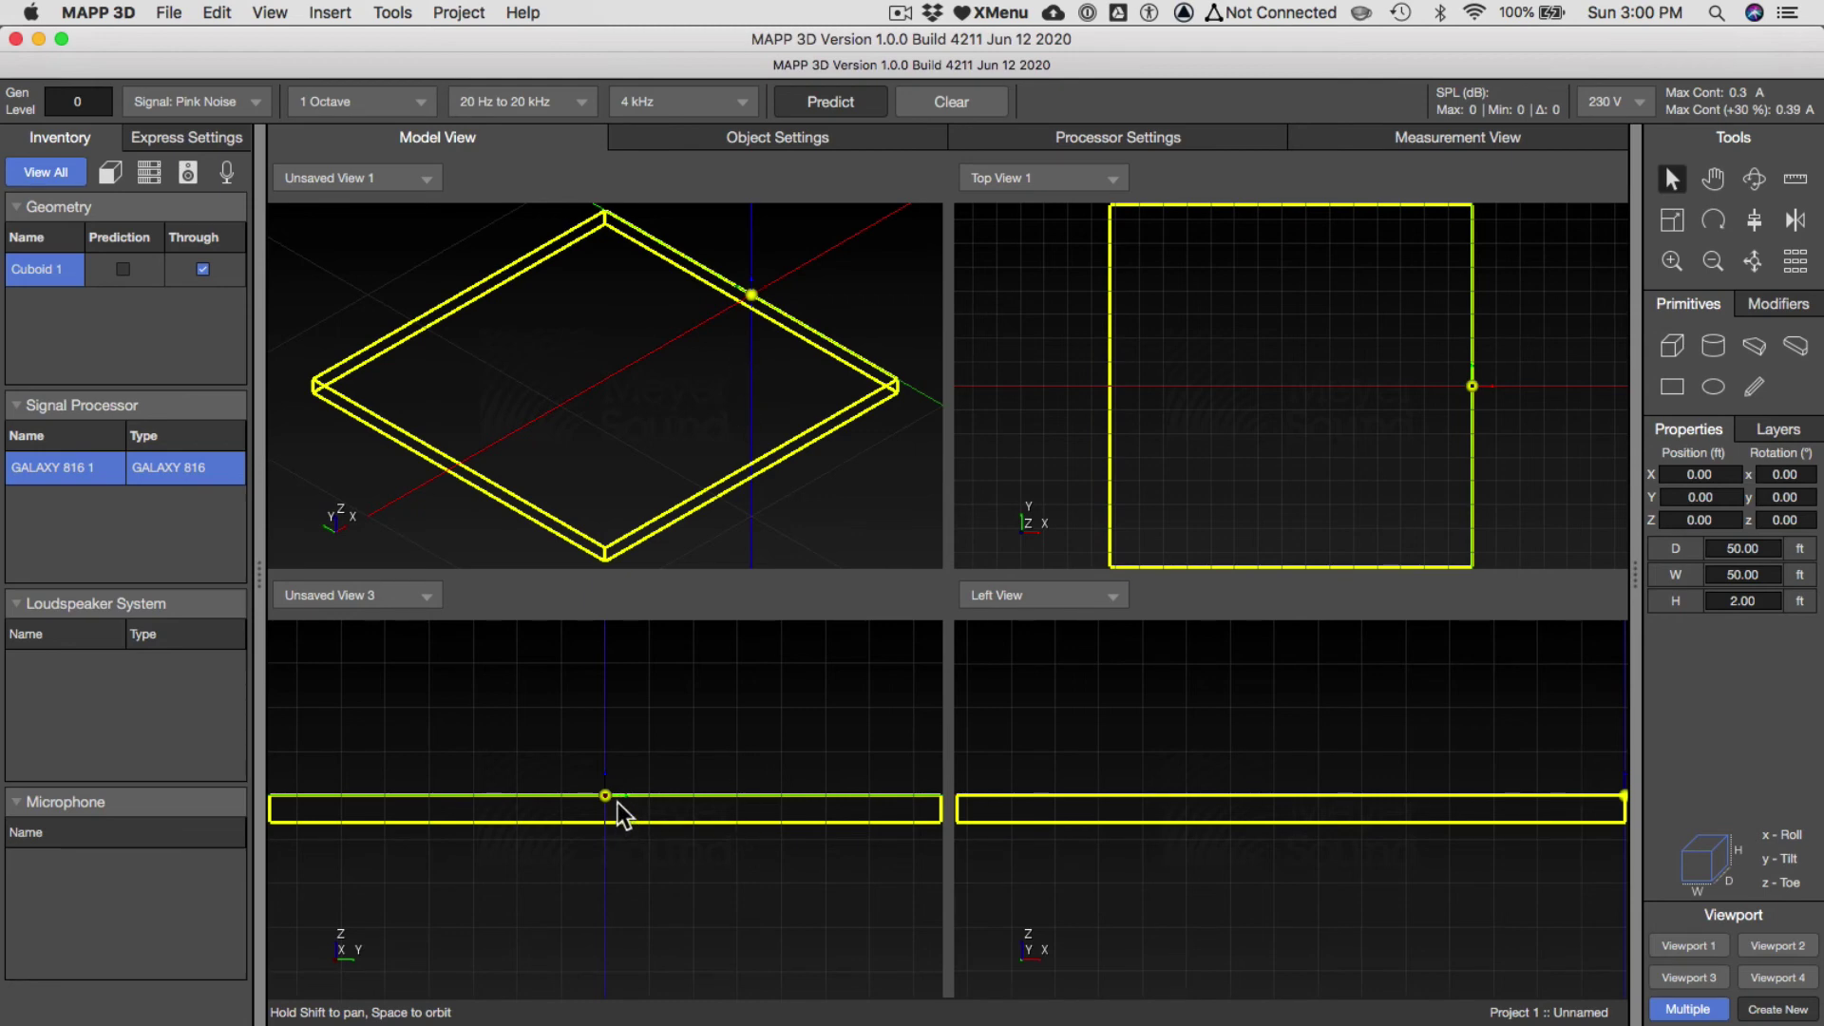
# Switch to one large viewport and read the prediction-plane step in Word.
pyautogui.scroll(-1, 622, 817)
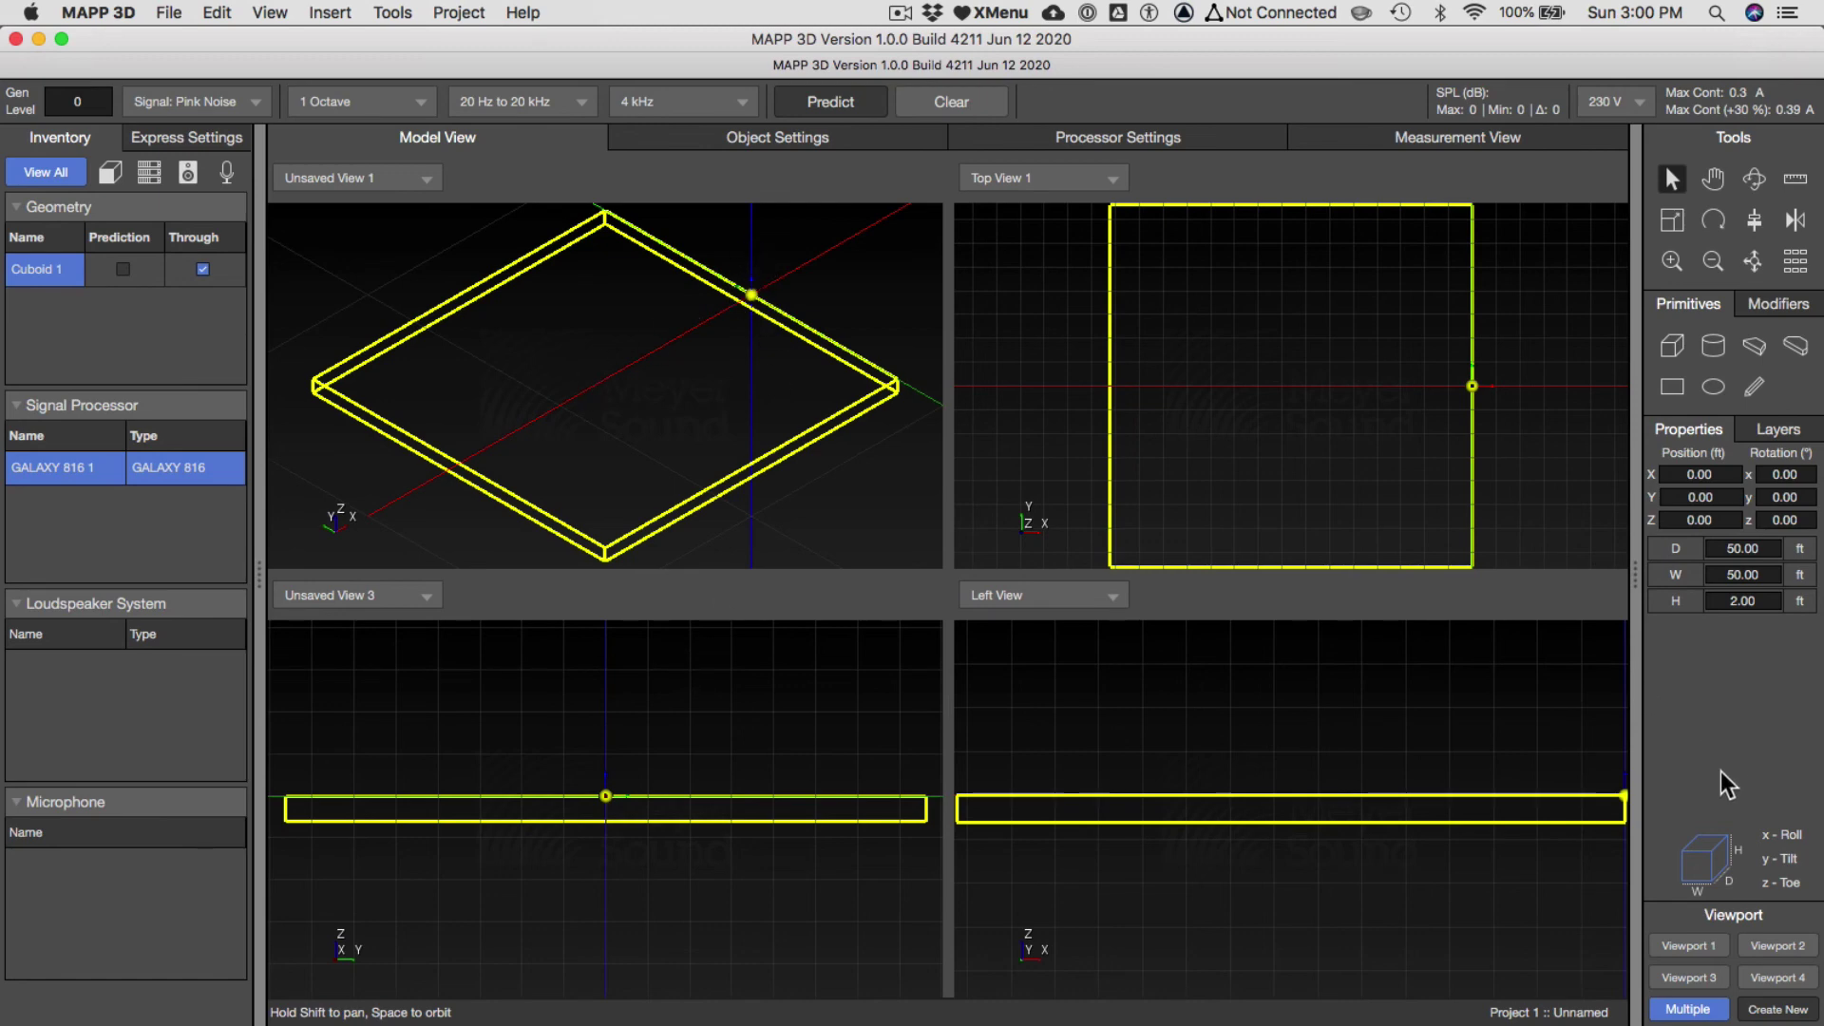
pyautogui.click(1678, 948)
pyautogui.press('super+Tab')
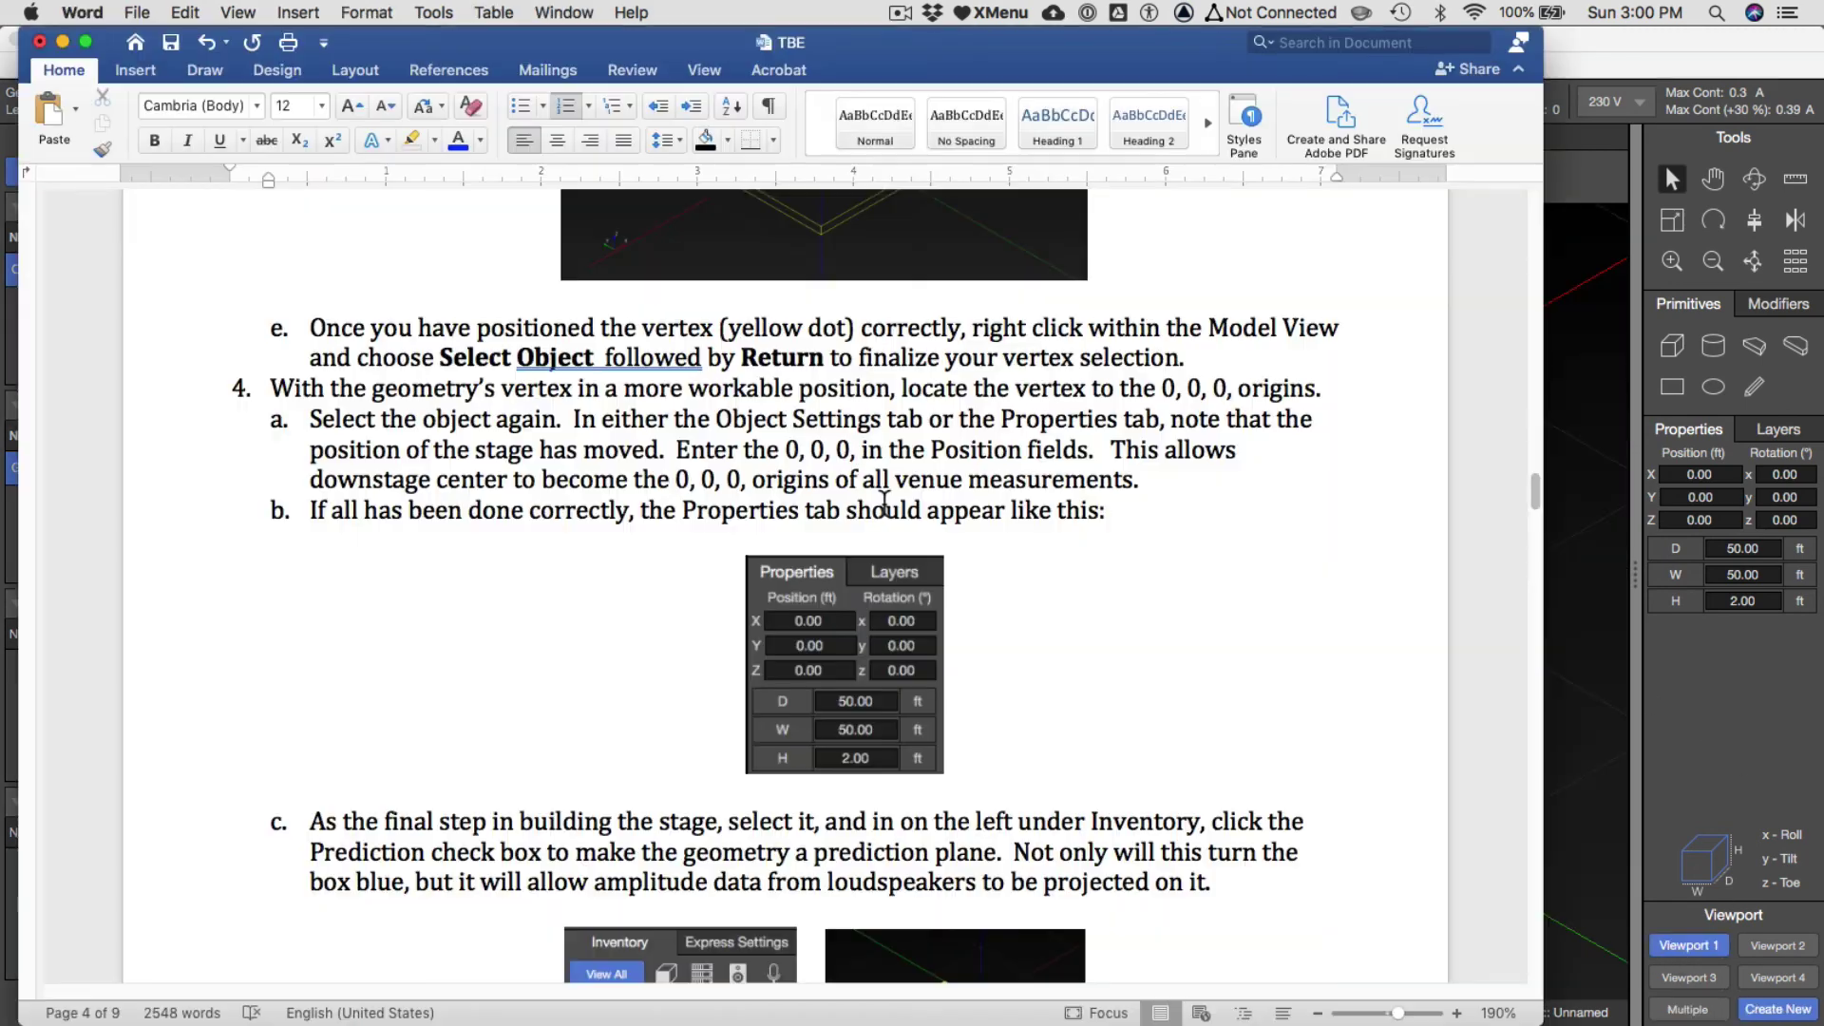
pyautogui.scroll(-5, 785, 585)
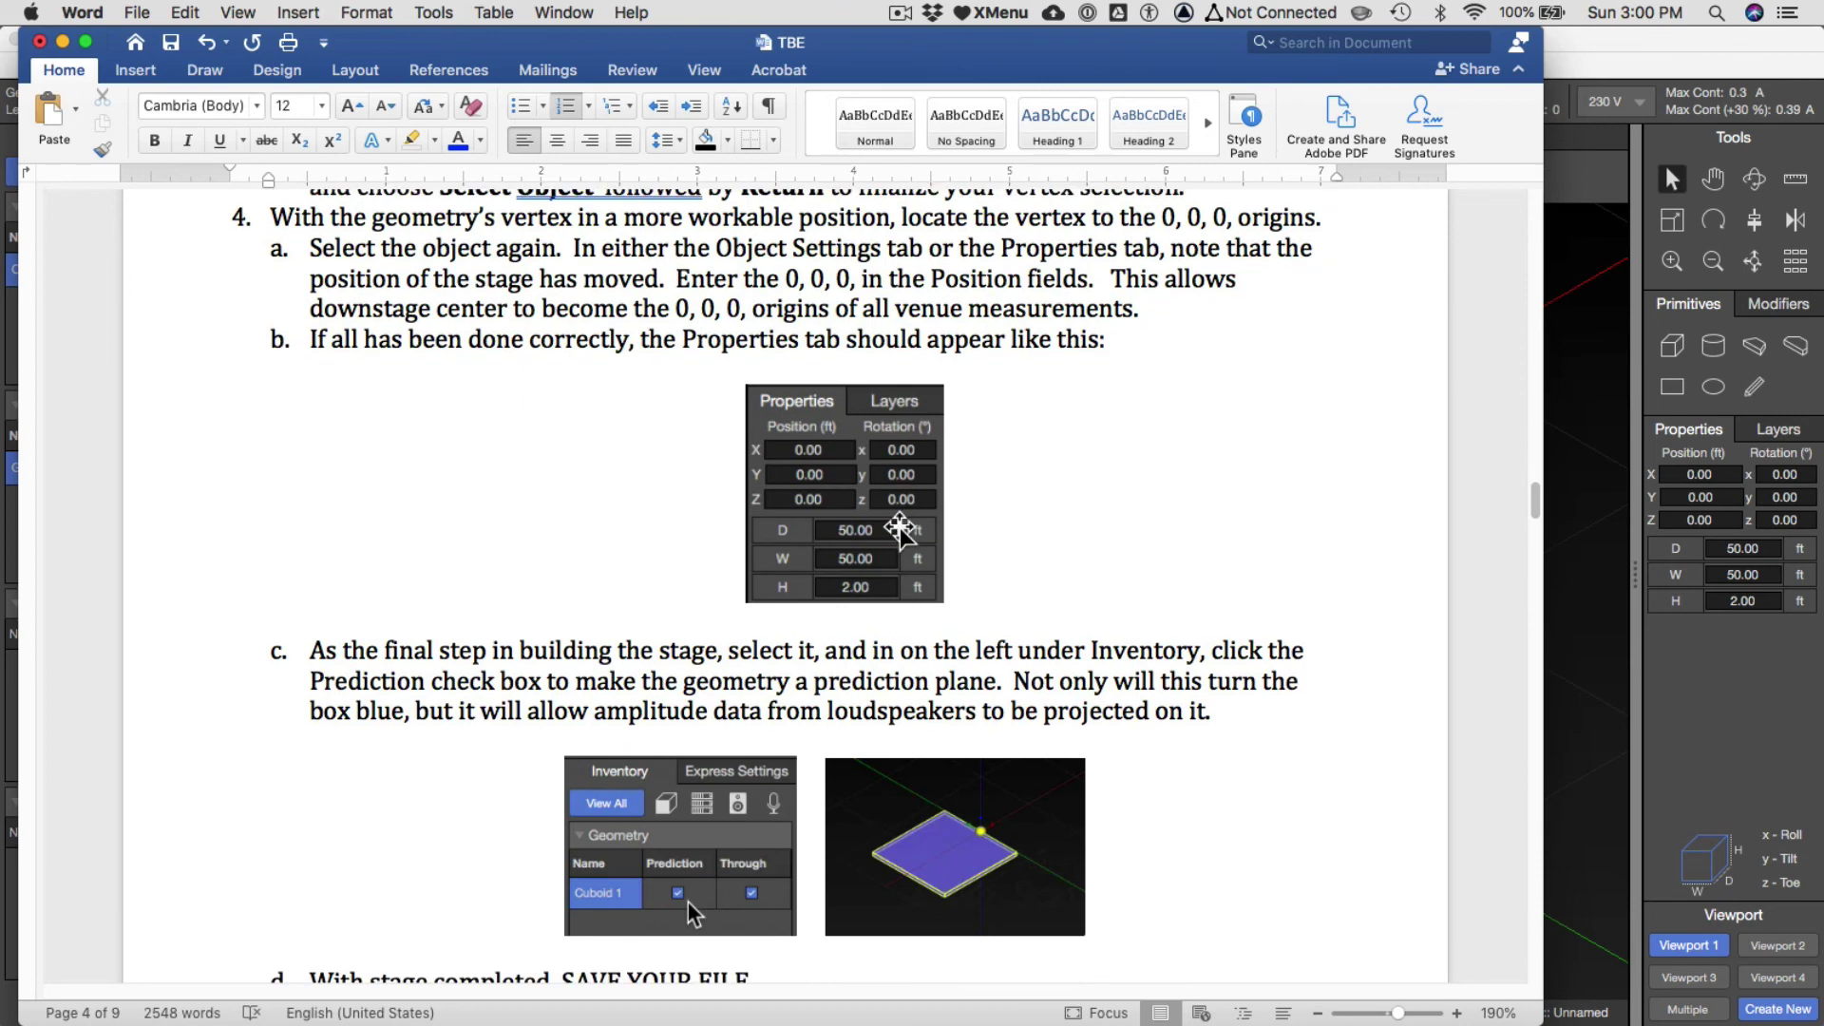
pyautogui.scroll(-4, 899, 529)
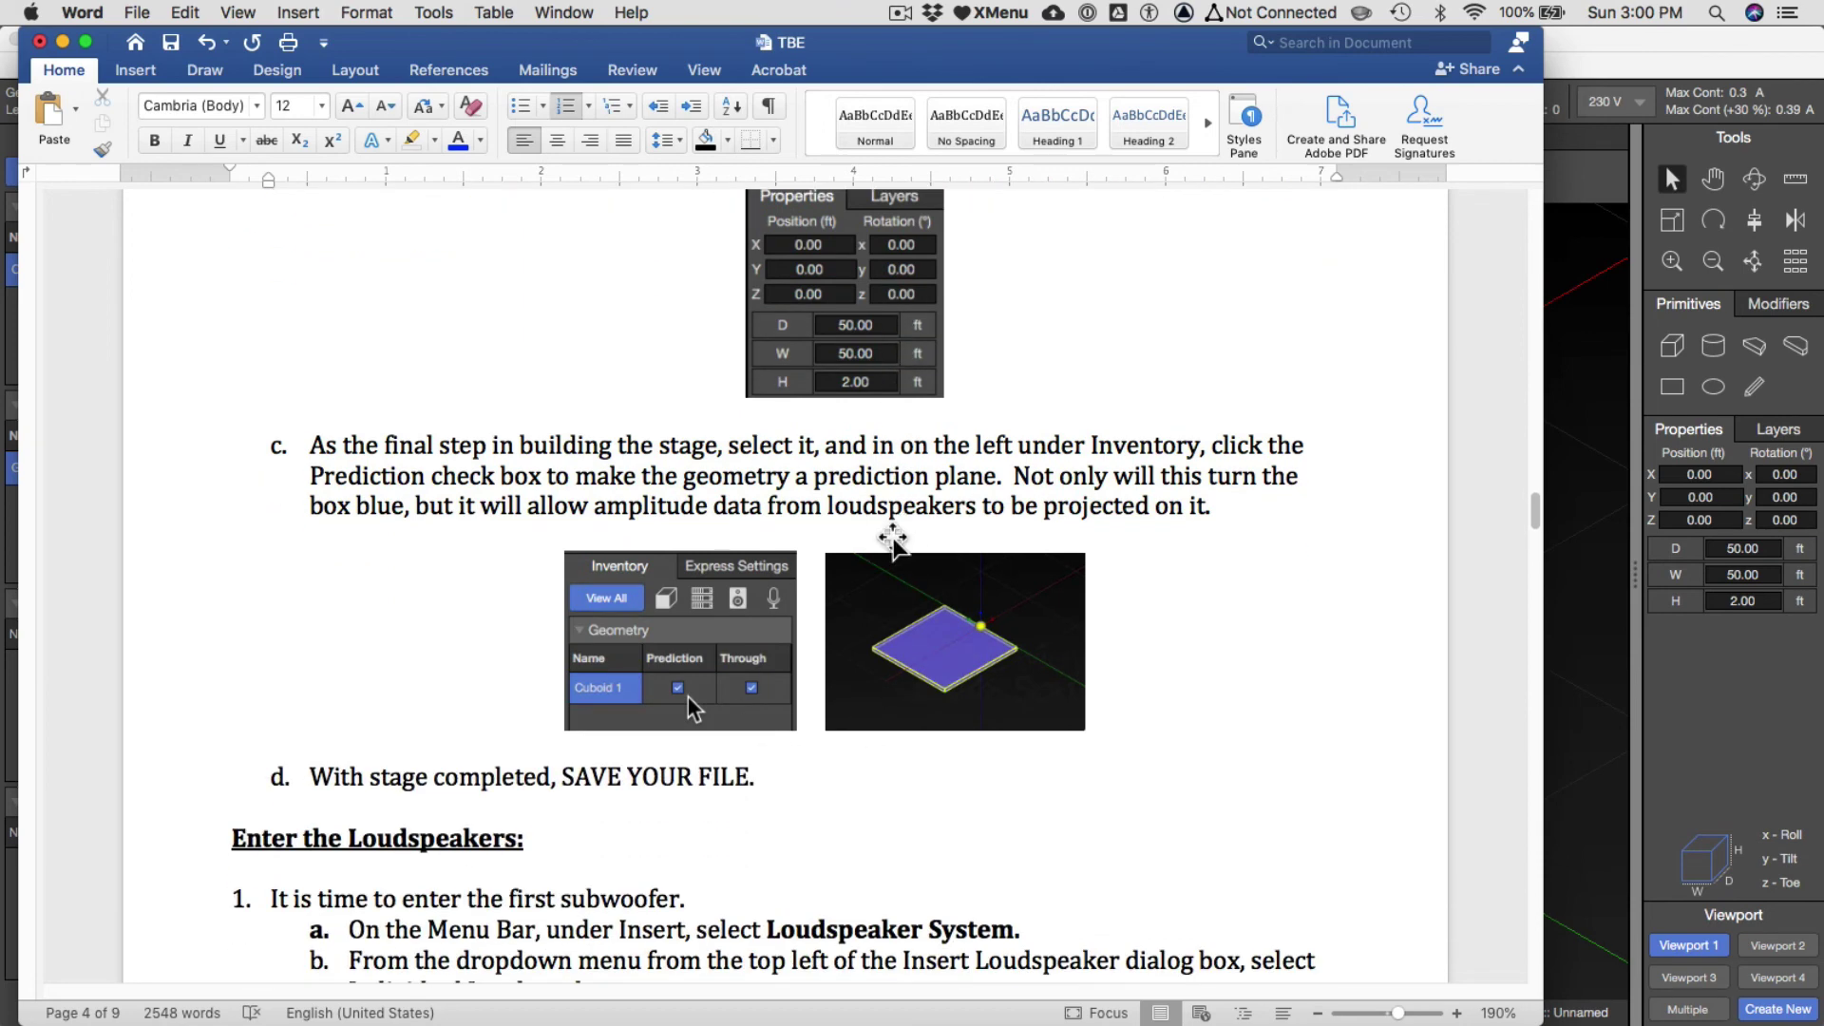
pyautogui.scroll(-3, 893, 542)
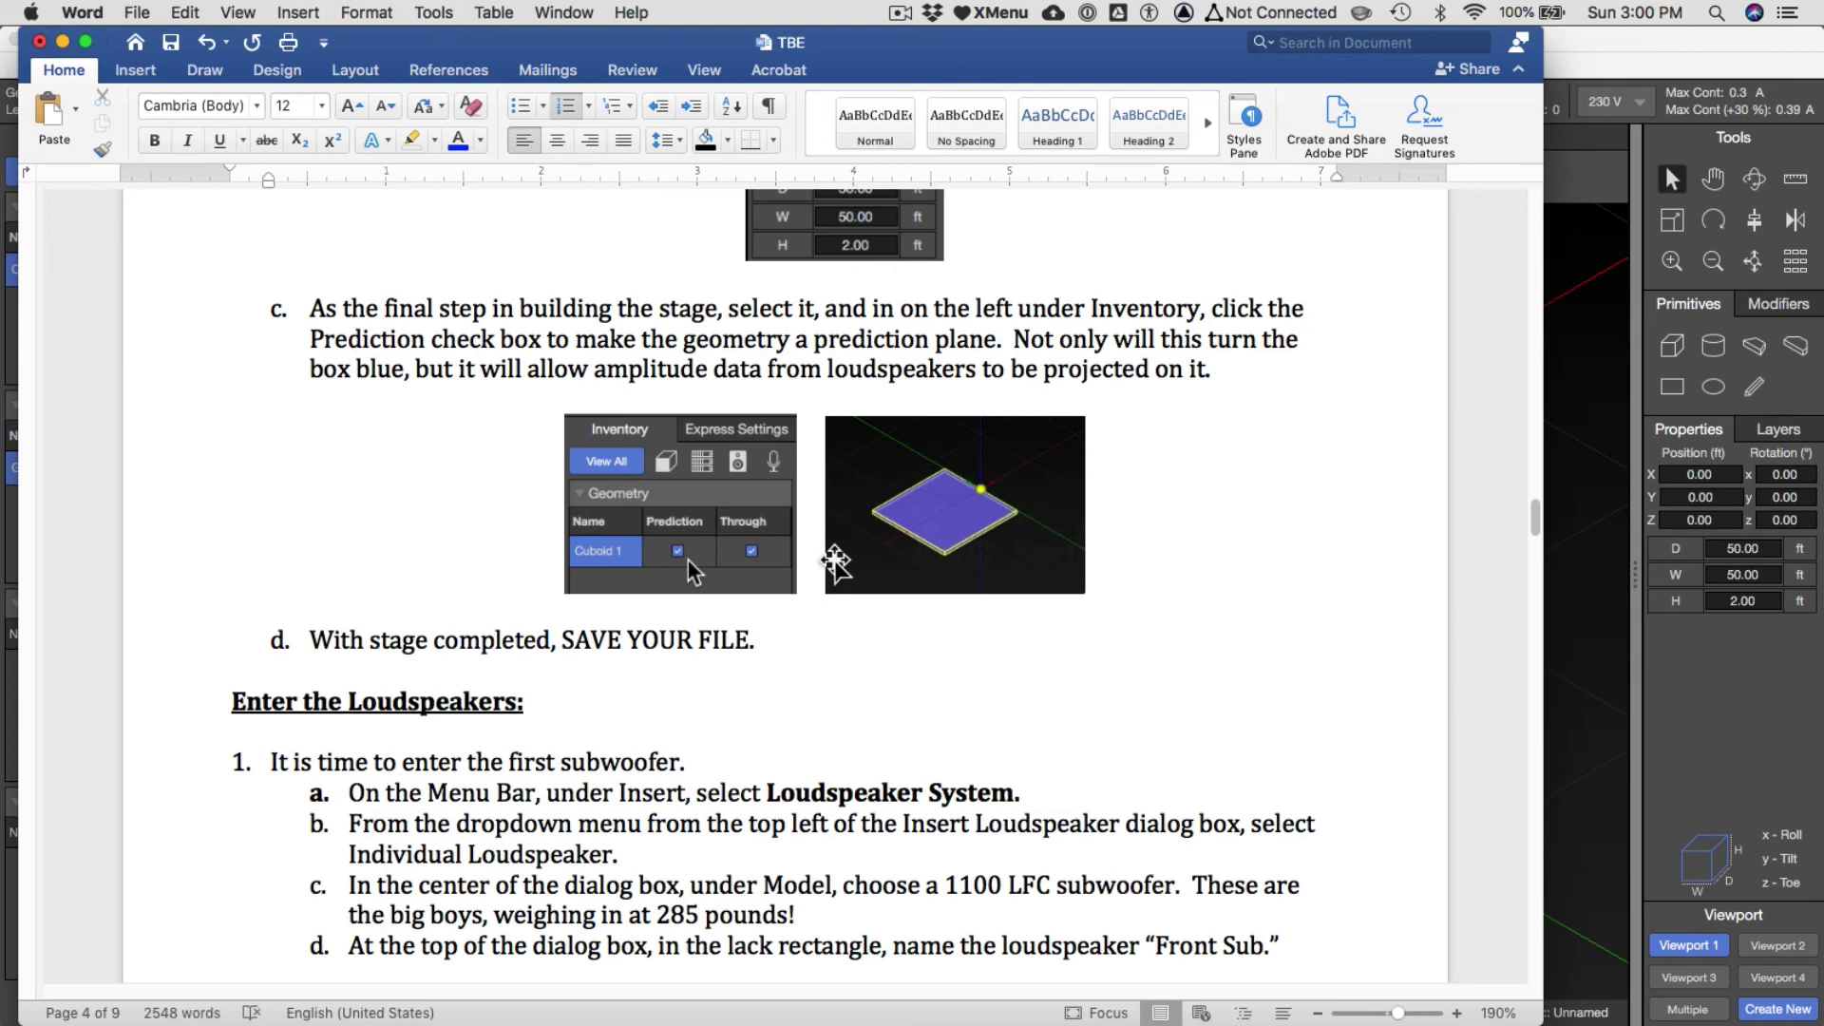
pyautogui.press('super+Tab')
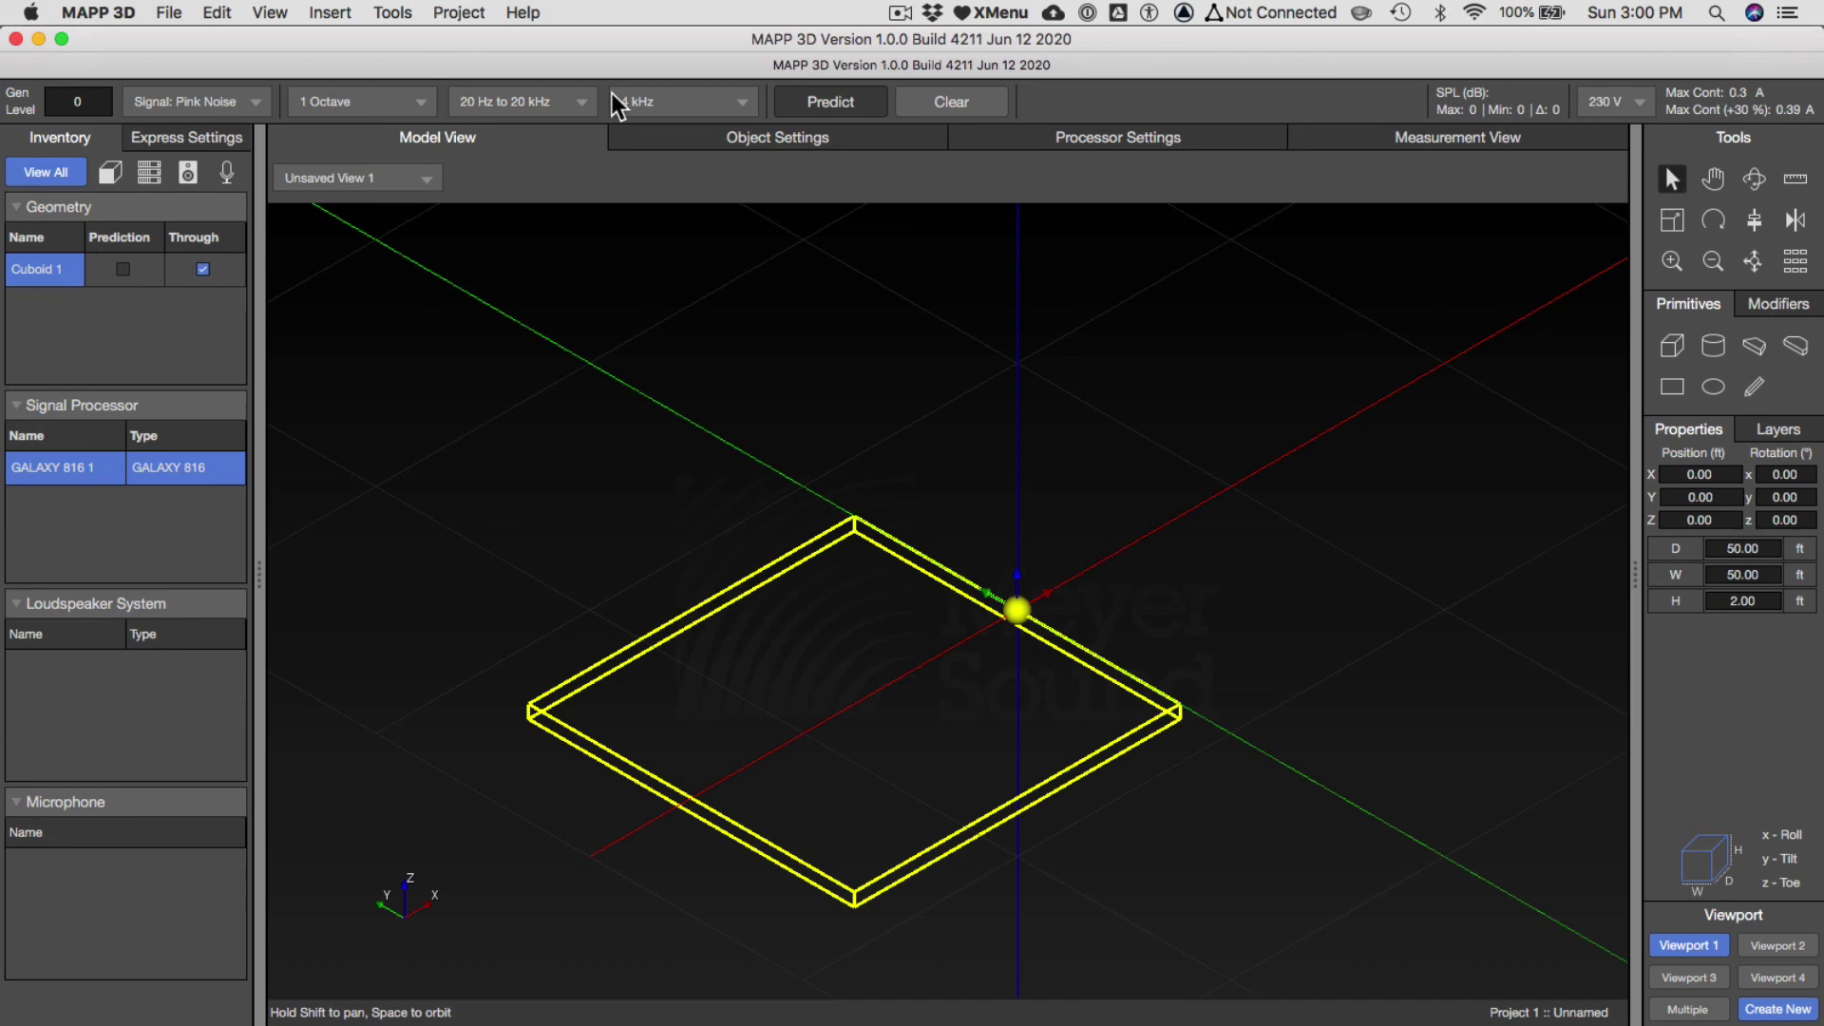
# Tick Prediction for Cuboid 1 in the Object Settings inventory.
pyautogui.click(760, 143)
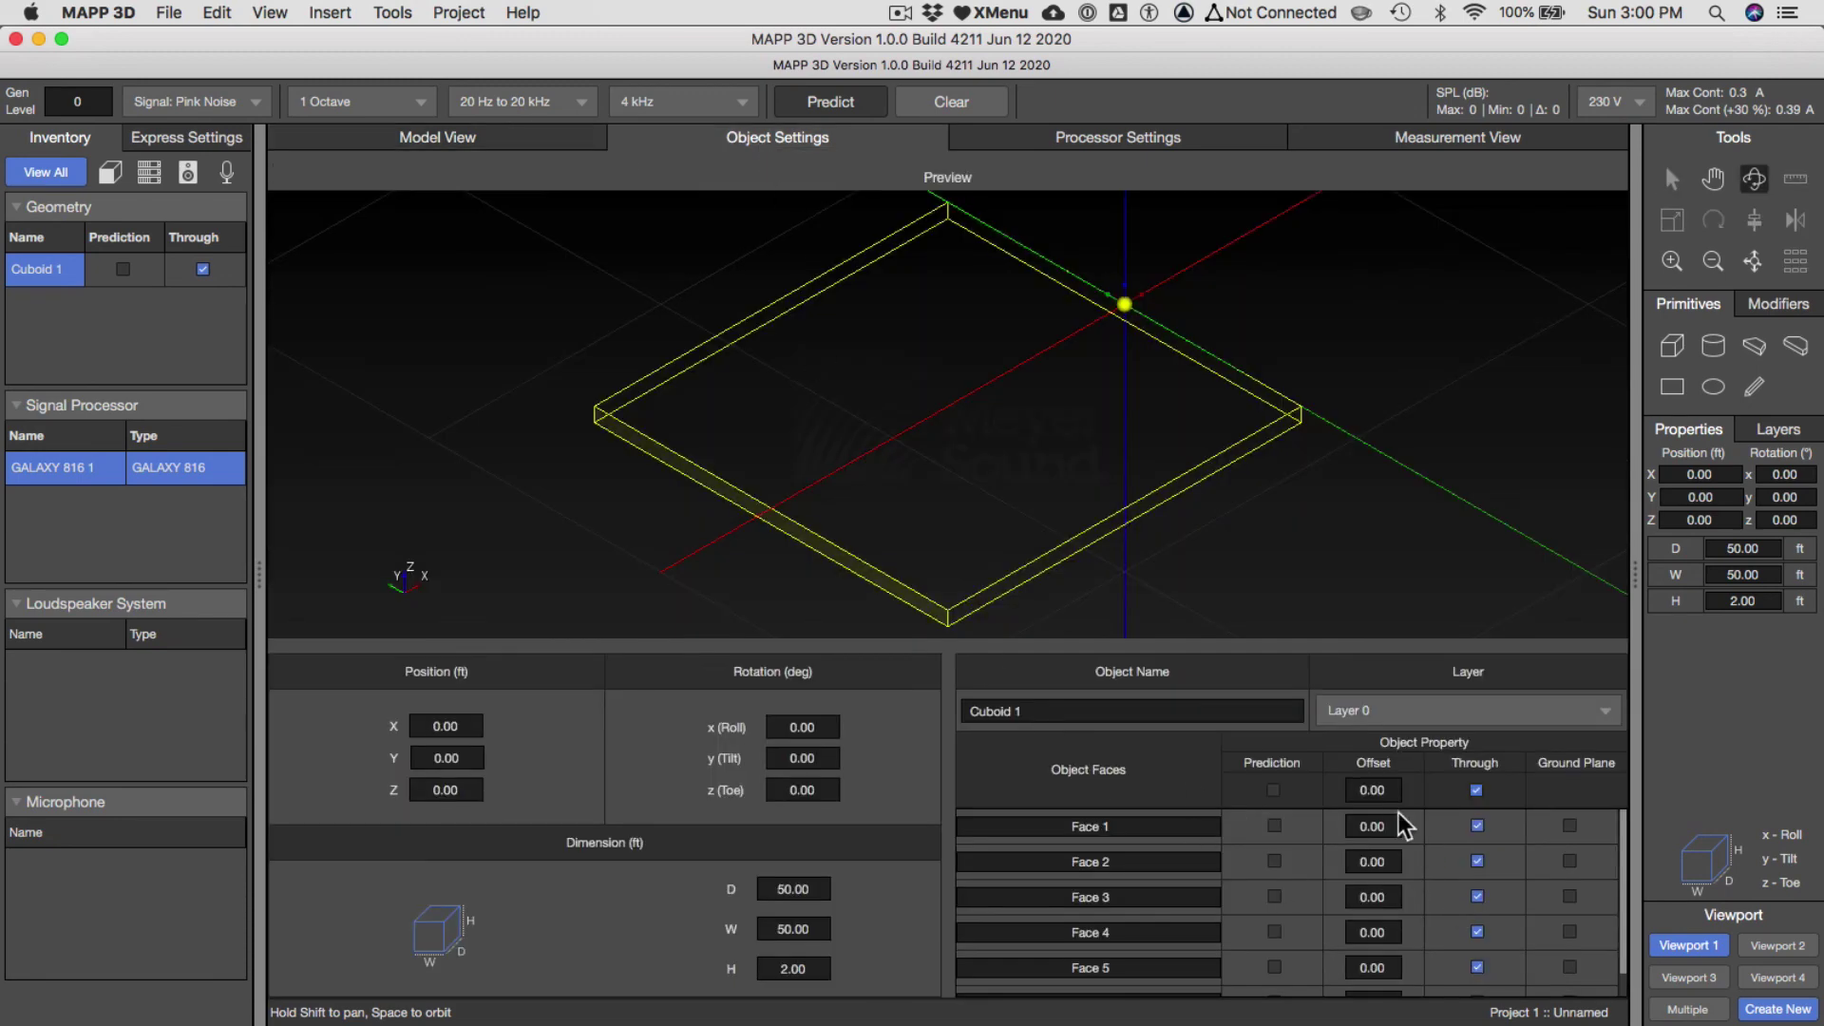
pyautogui.click(123, 270)
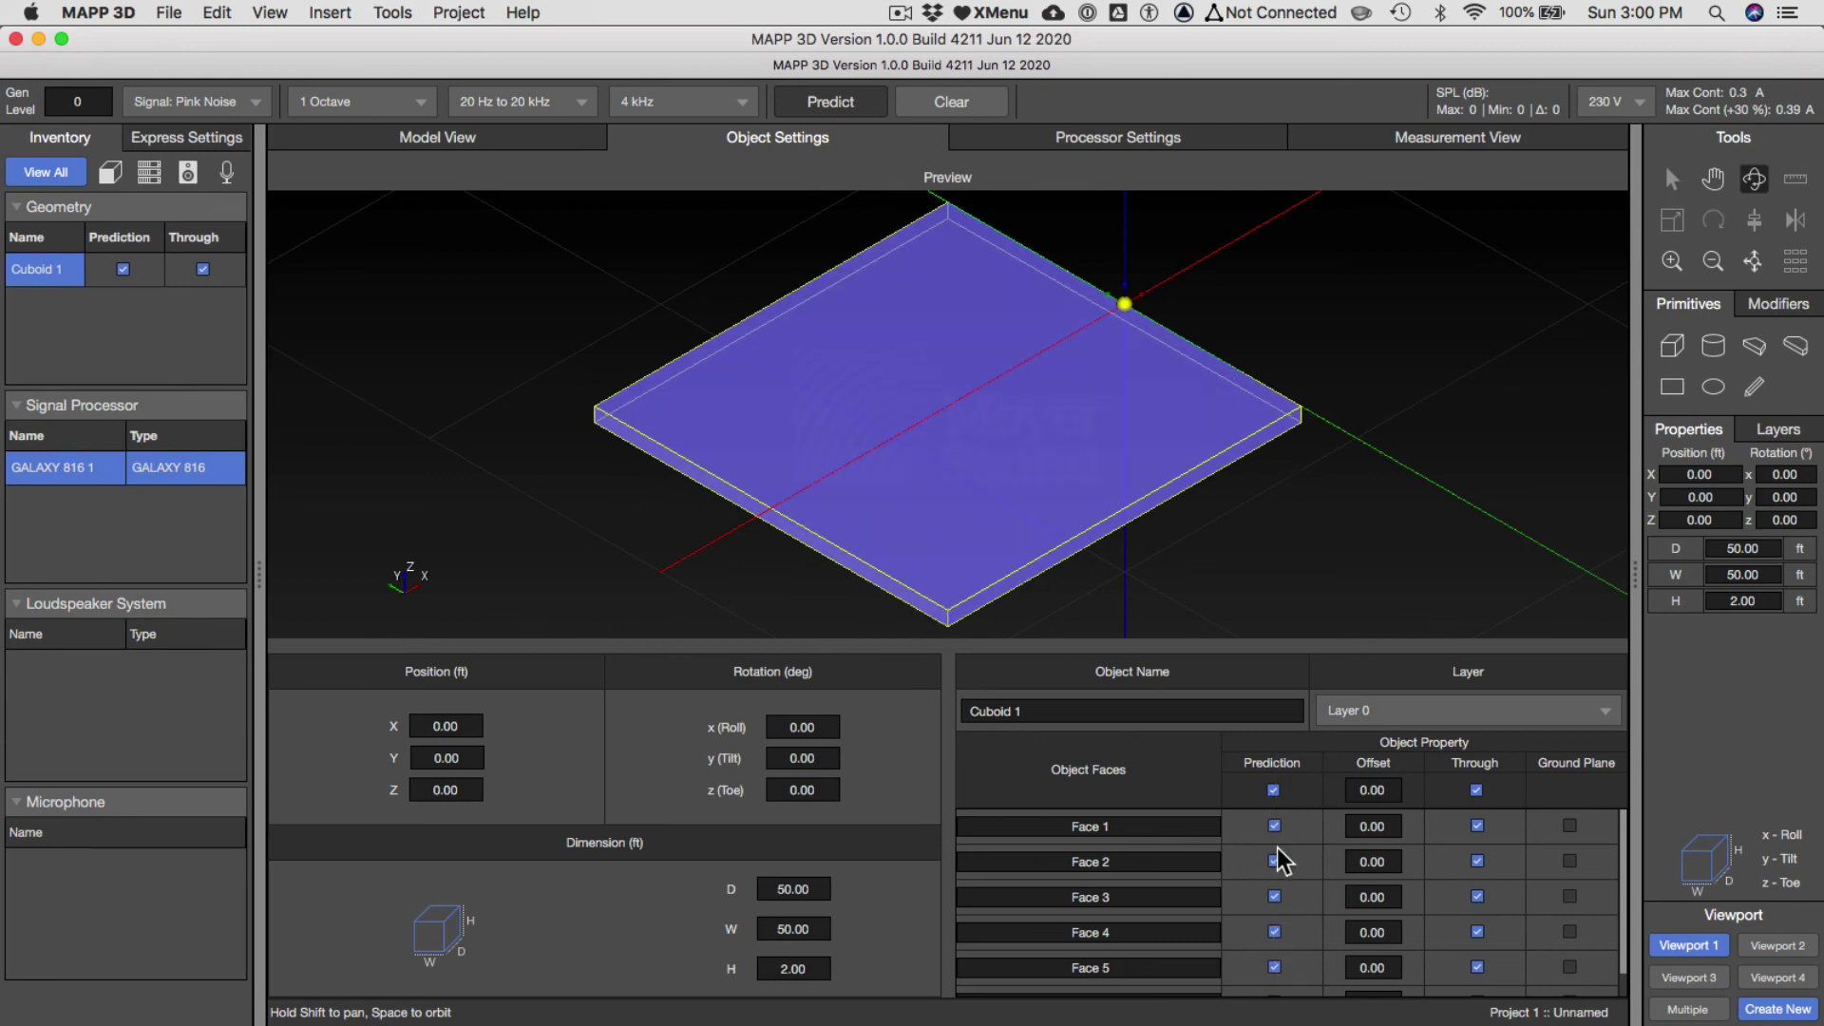
pyautogui.click(125, 269)
pyautogui.click(125, 268)
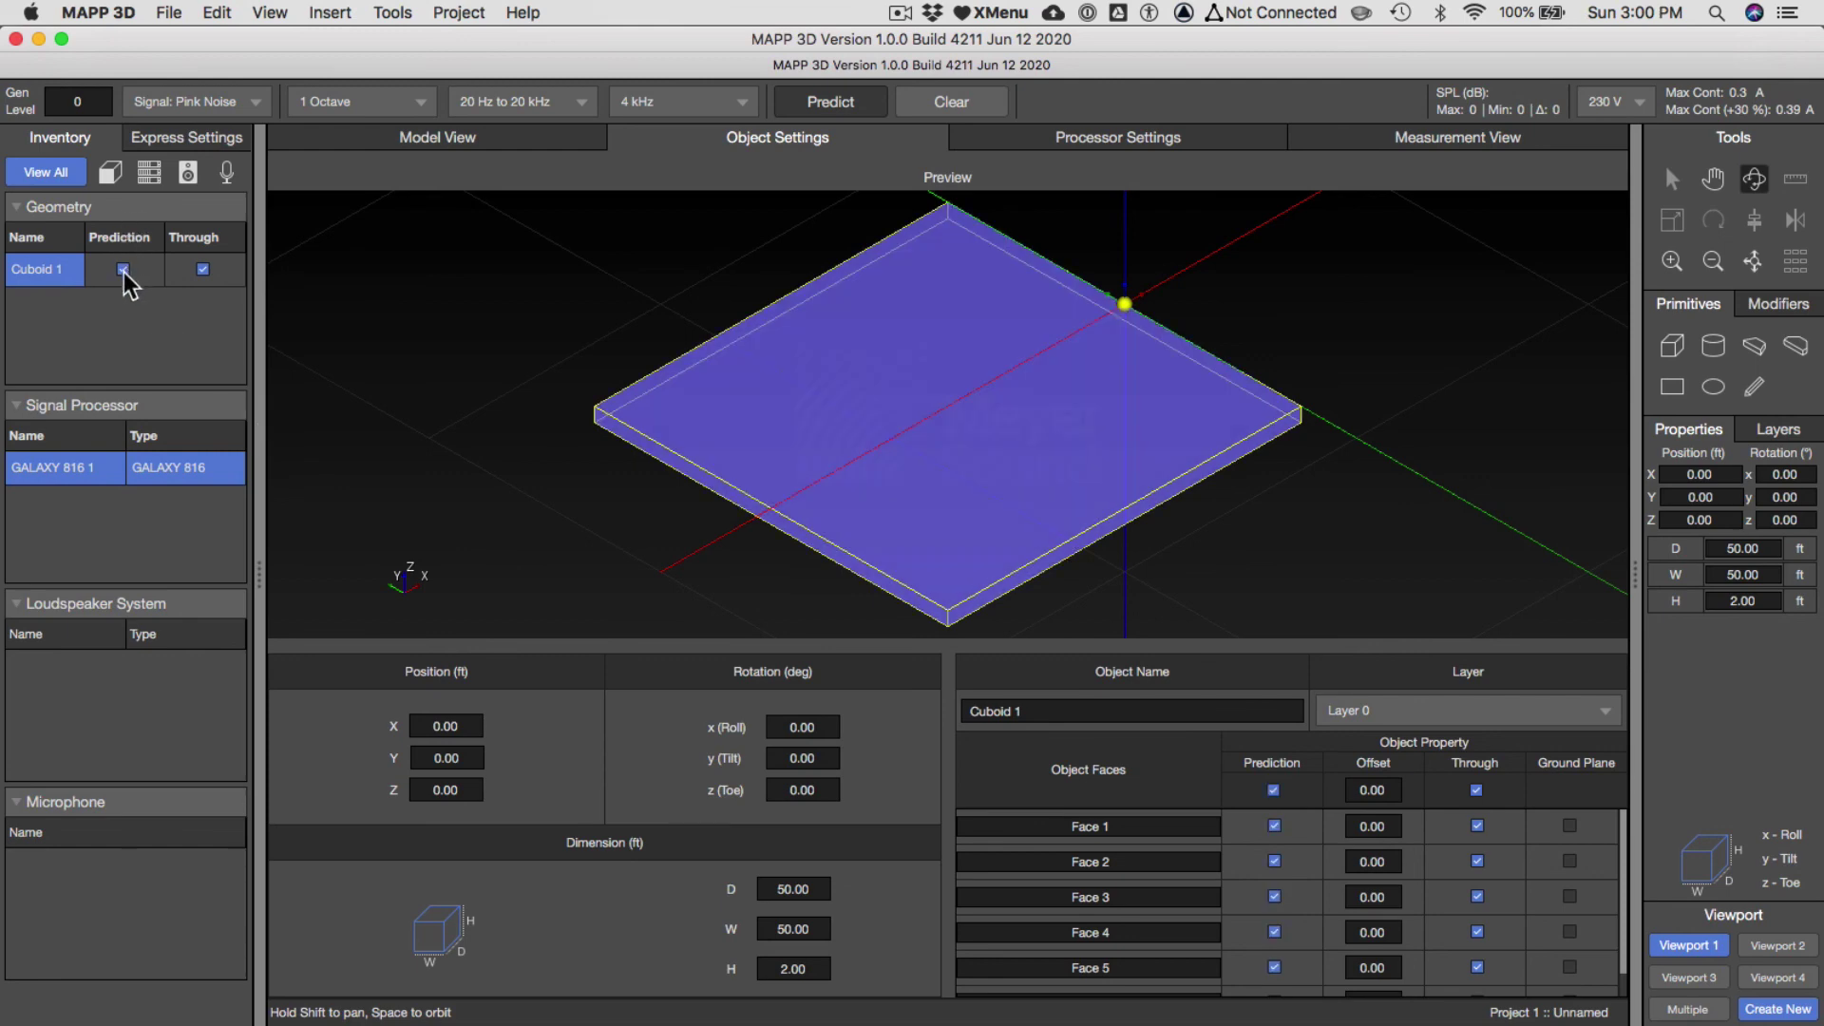
# Return to the Model View to see the blue prediction-plane stage, checking the instructions.
pyautogui.click(459, 133)
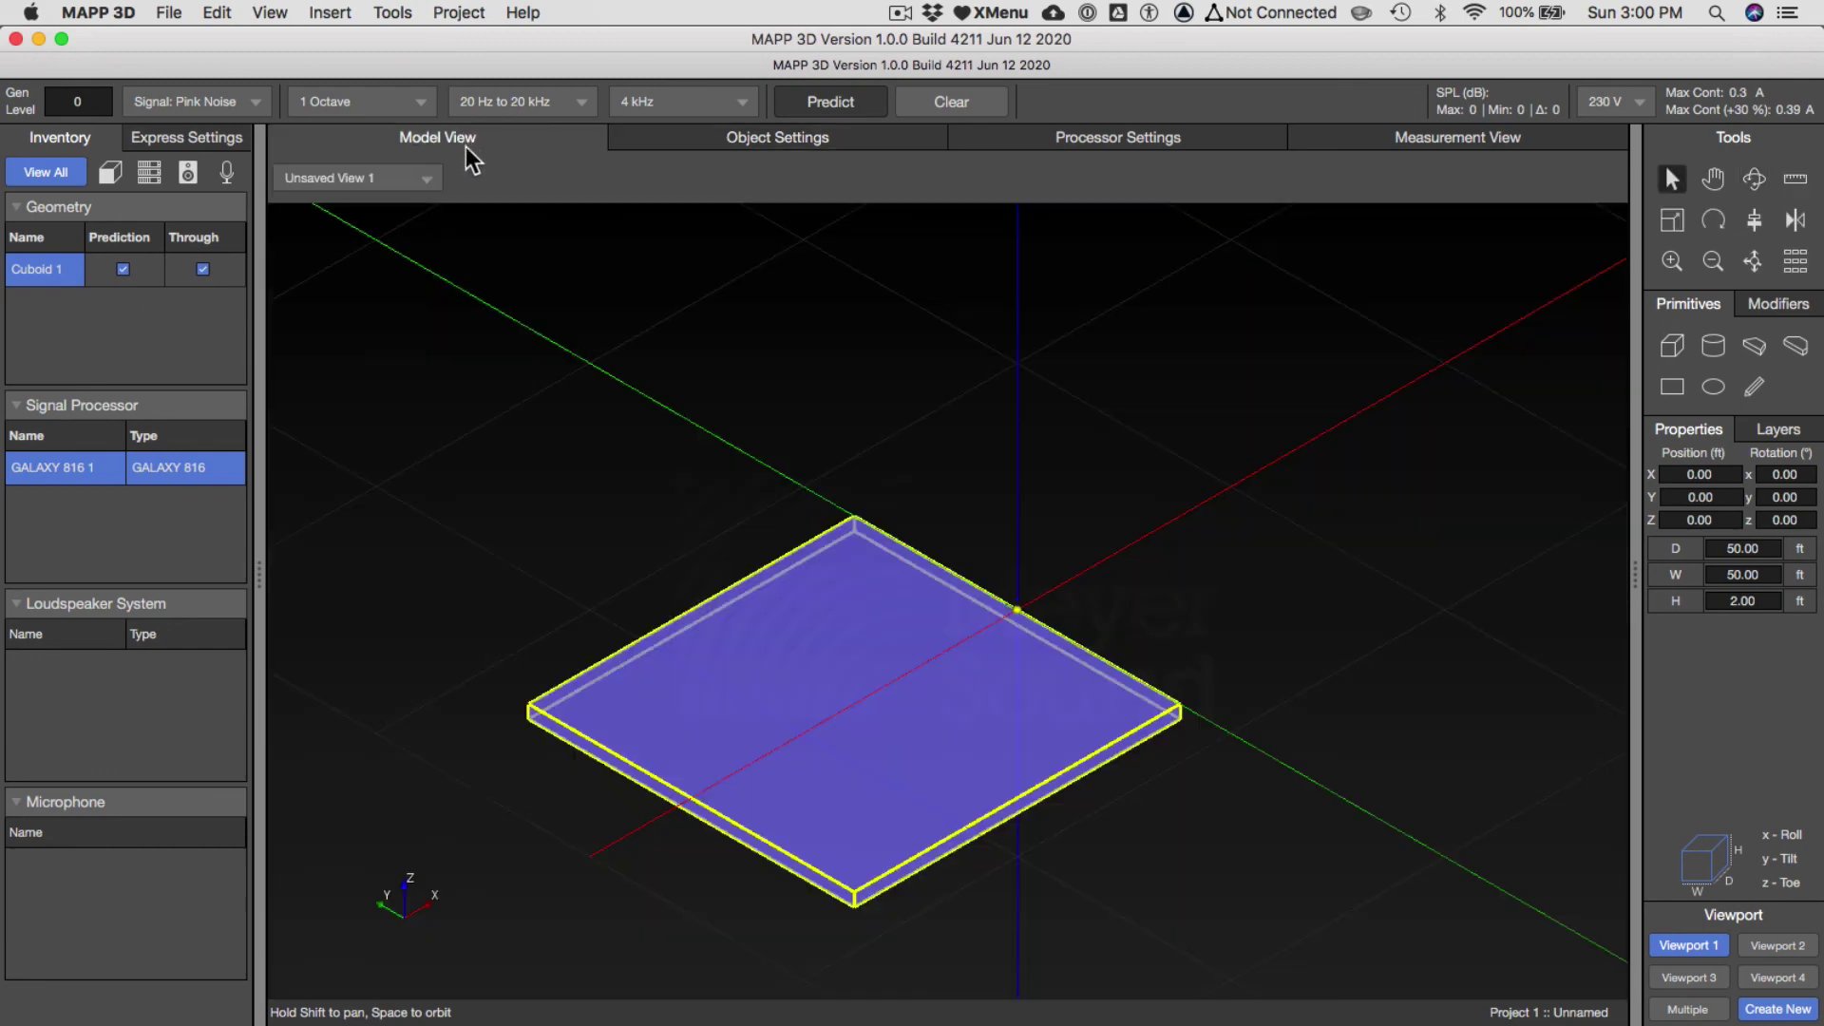
pyautogui.scroll(-5, 846, 640)
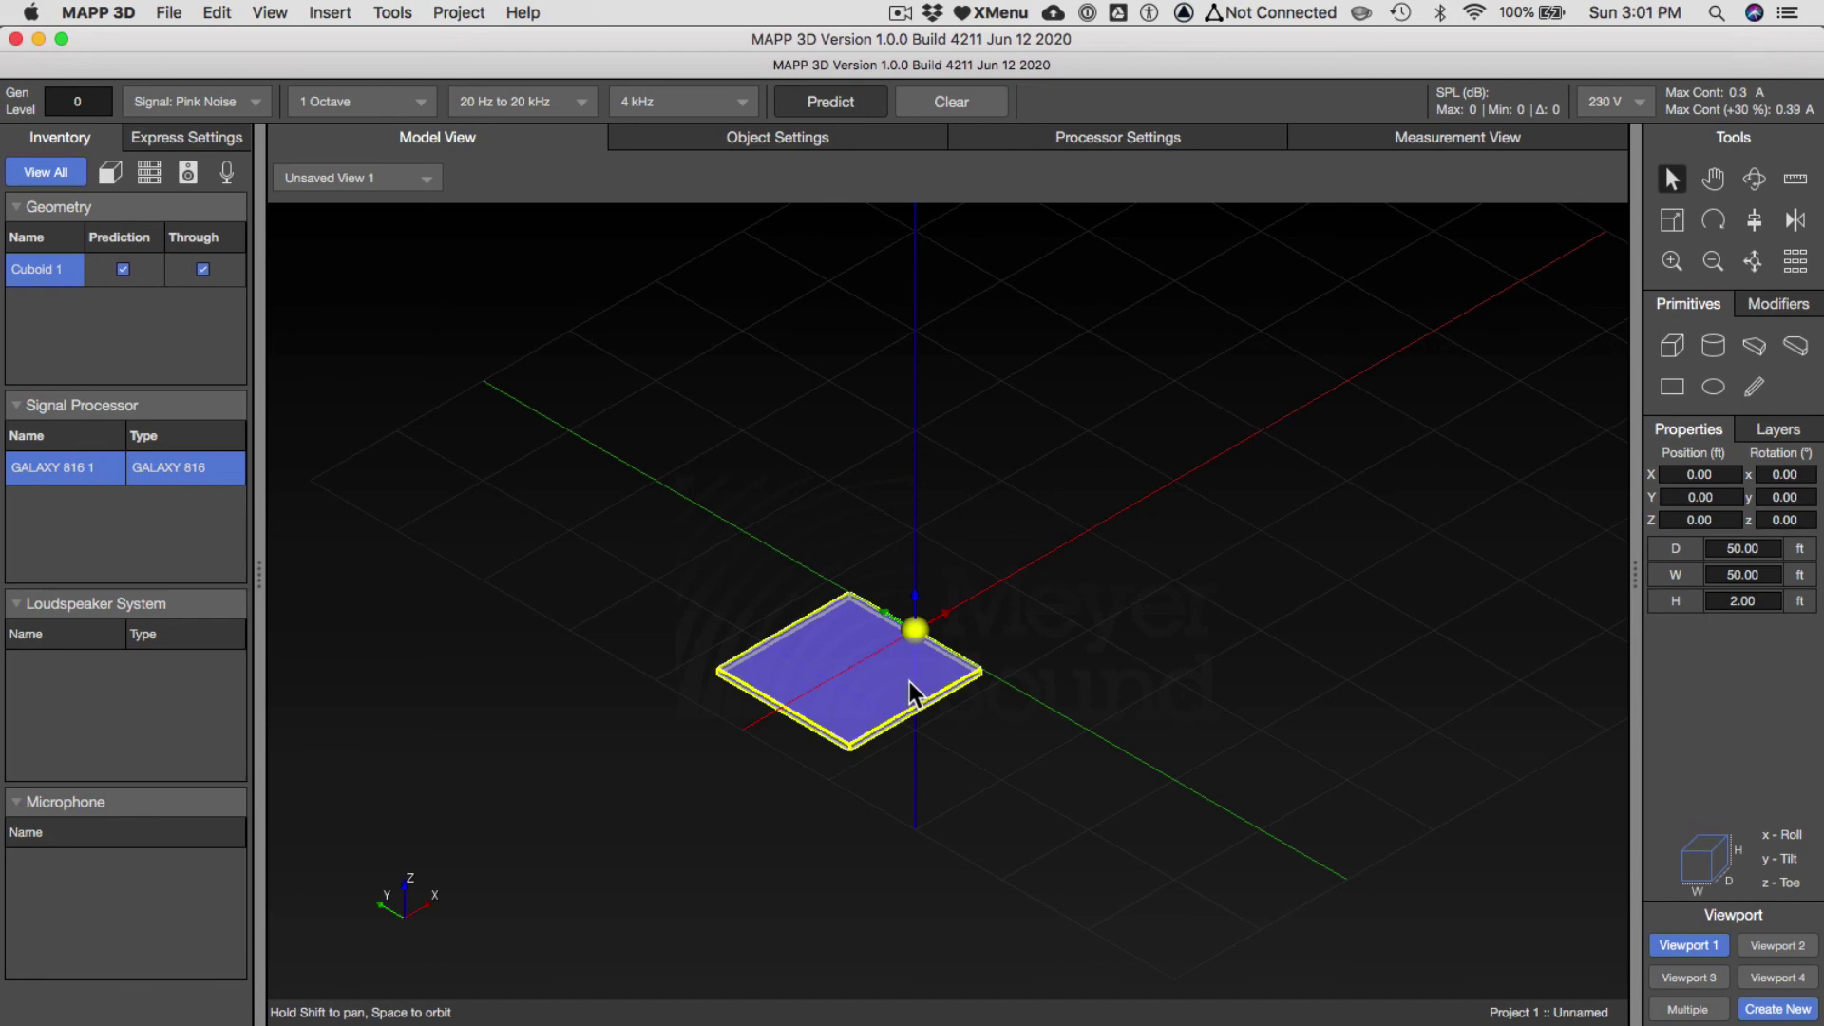
pyautogui.press('super+Tab')
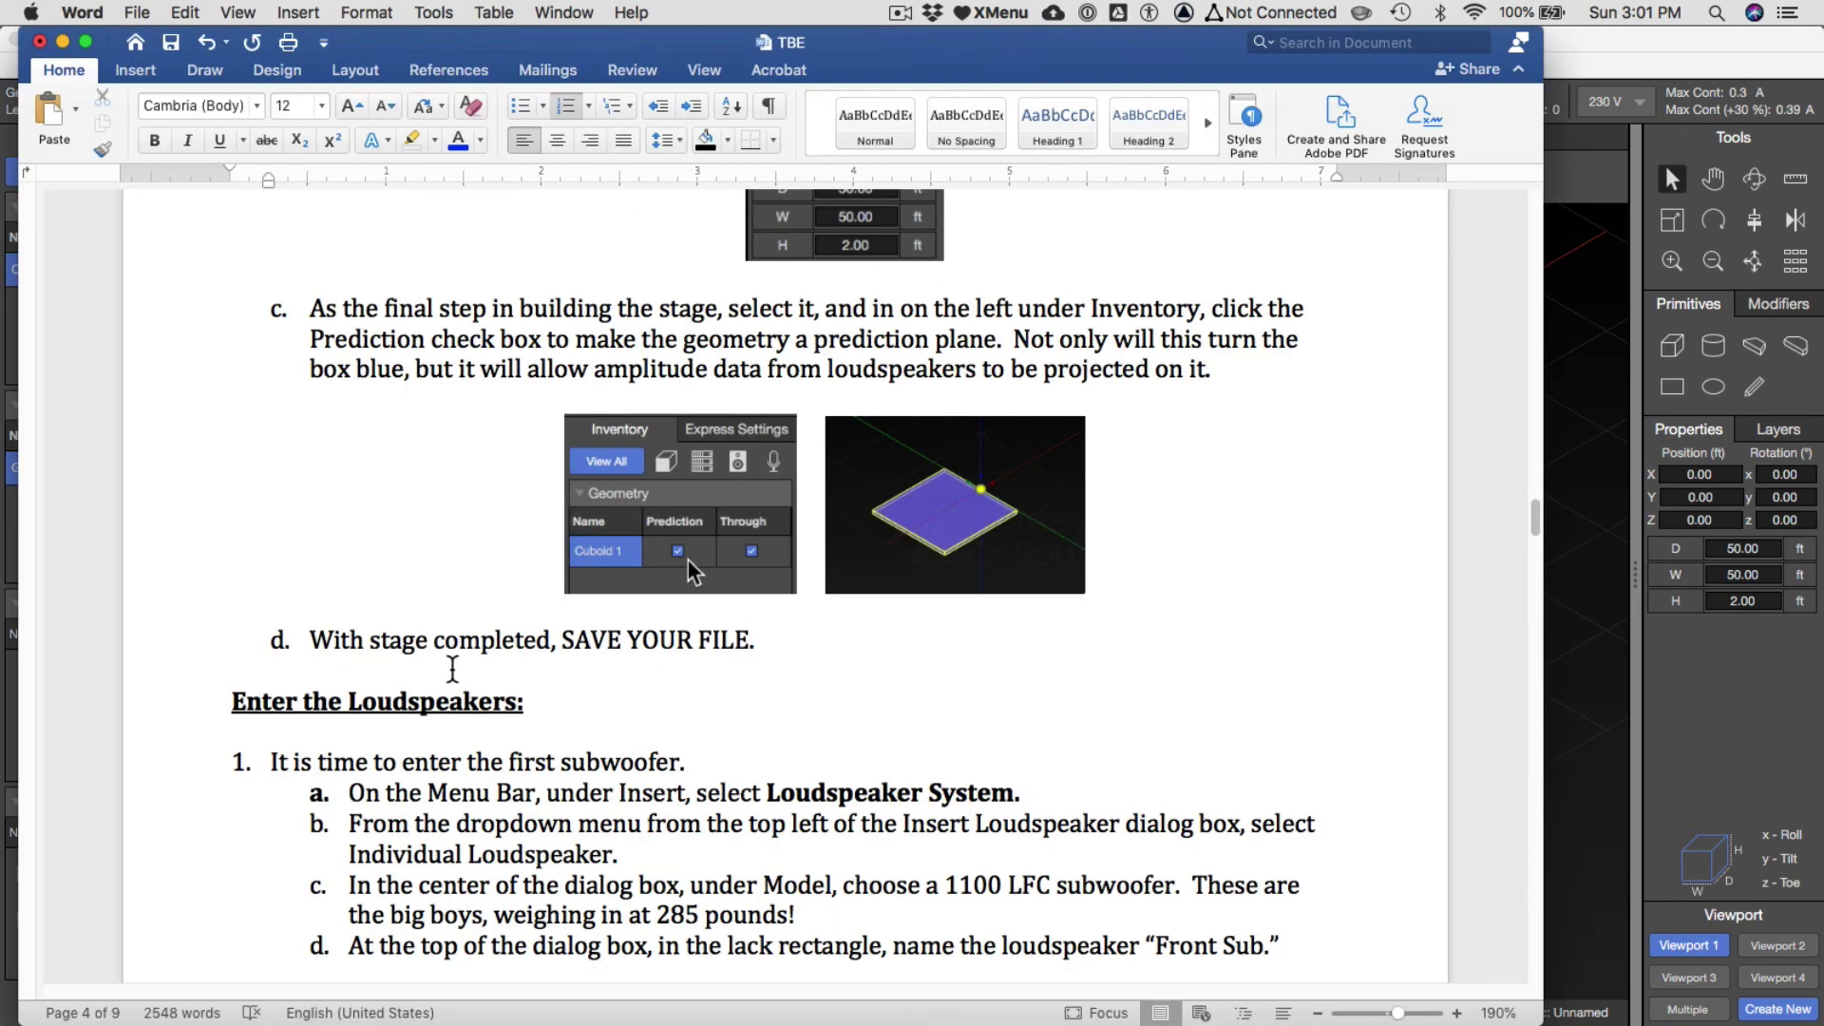
pyautogui.press('super+Tab')
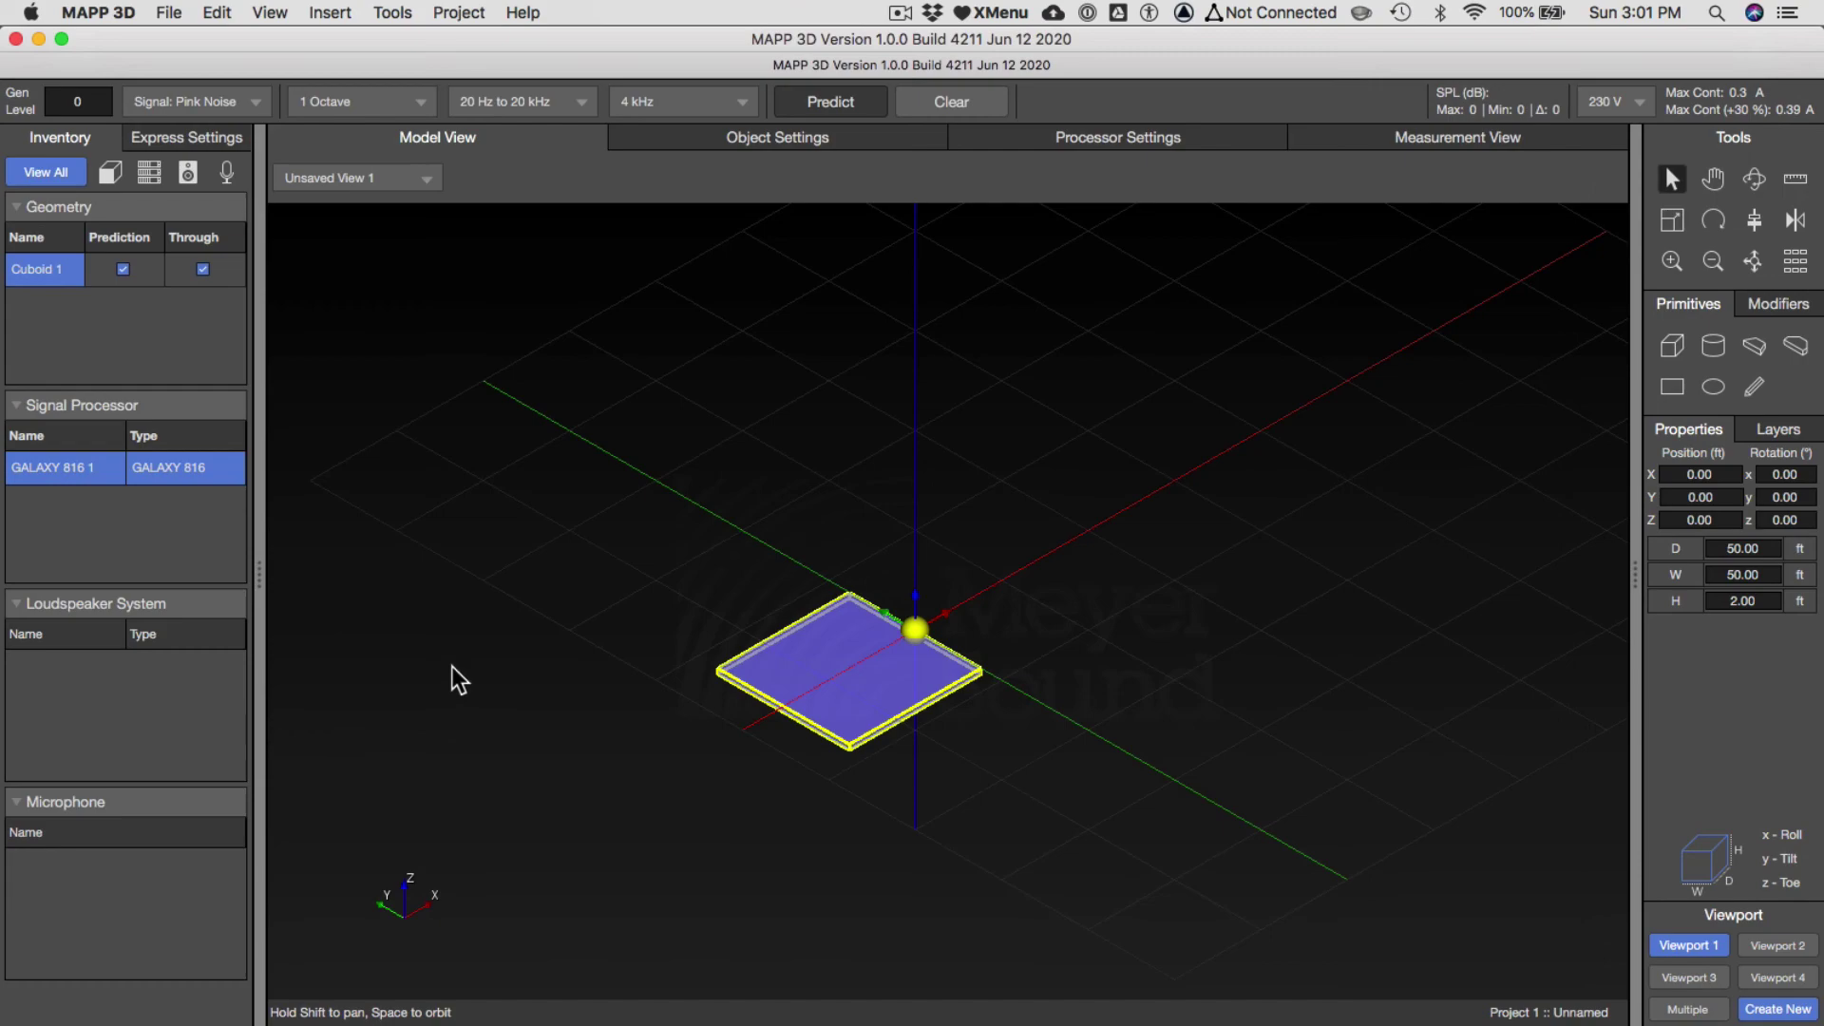